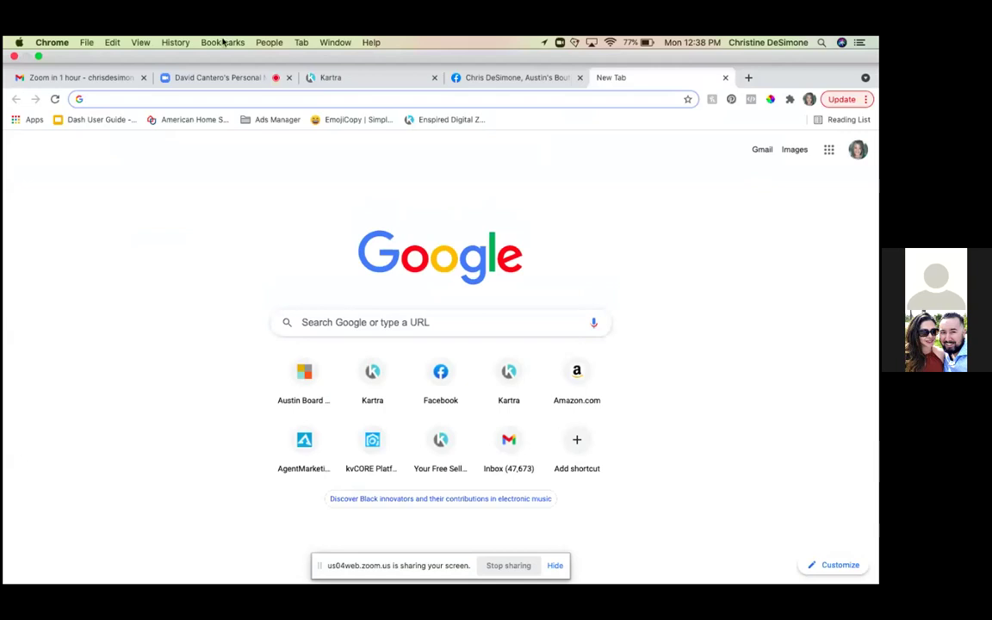
# - Open Chrome's Bookmarks menu from the new tab
pyautogui.click(223, 42)
# - Open the Ads Manager dashboard bookmark and continue switching to the required account
pyautogui.moveTo(247, 127)
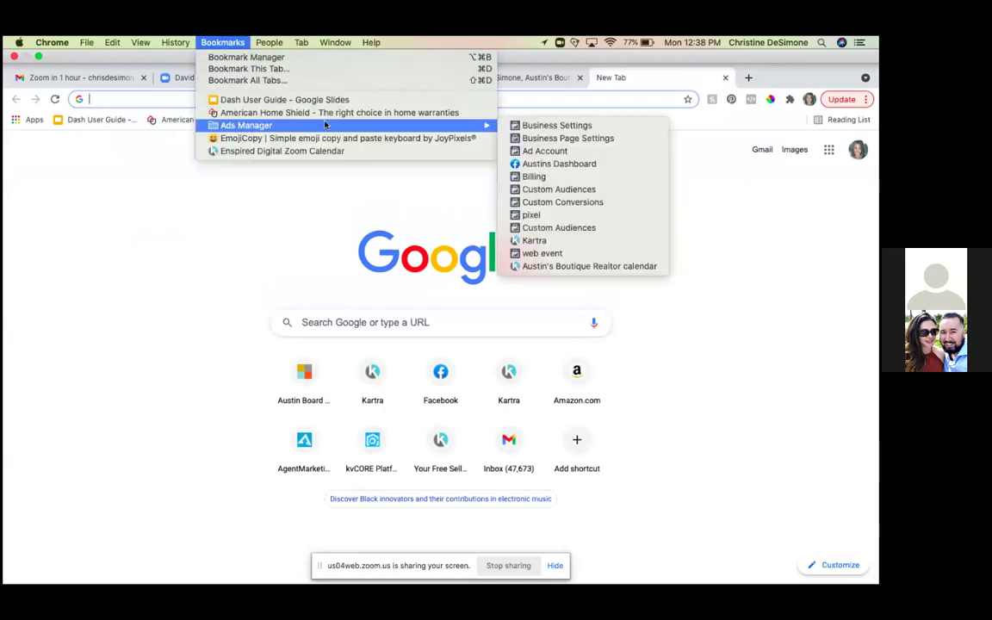
pyautogui.click(525, 164)
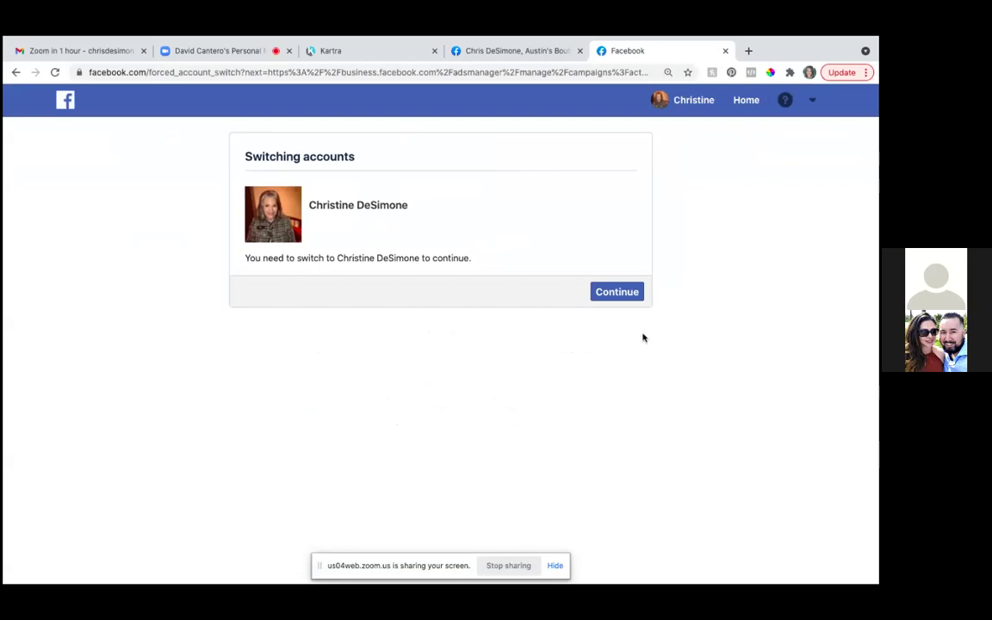
pyautogui.click(609, 293)
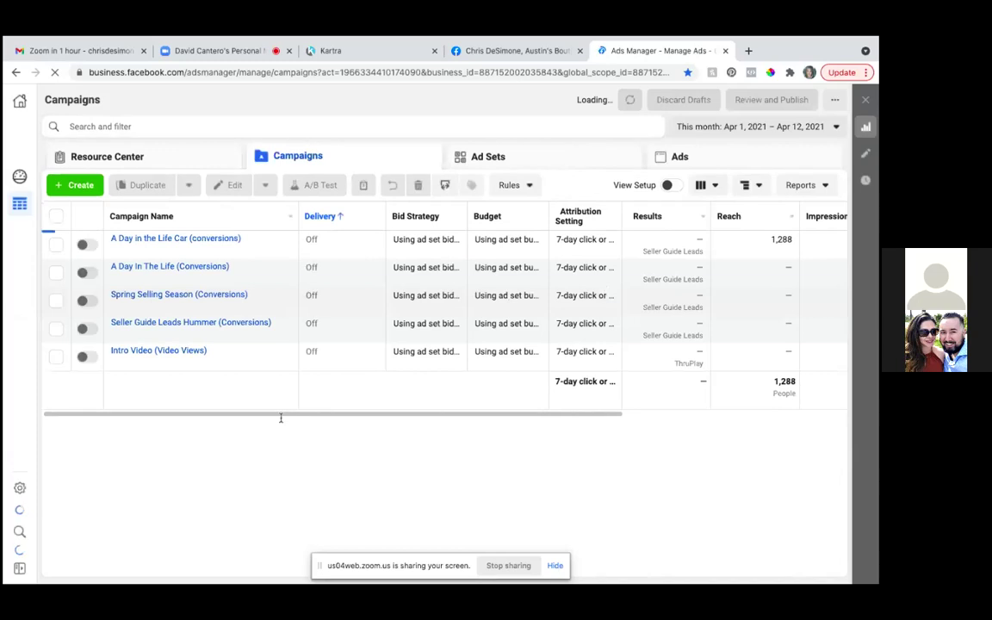
# - Start a new campaign with the Traffic objective and expand the optional naming section
pyautogui.click(81, 190)
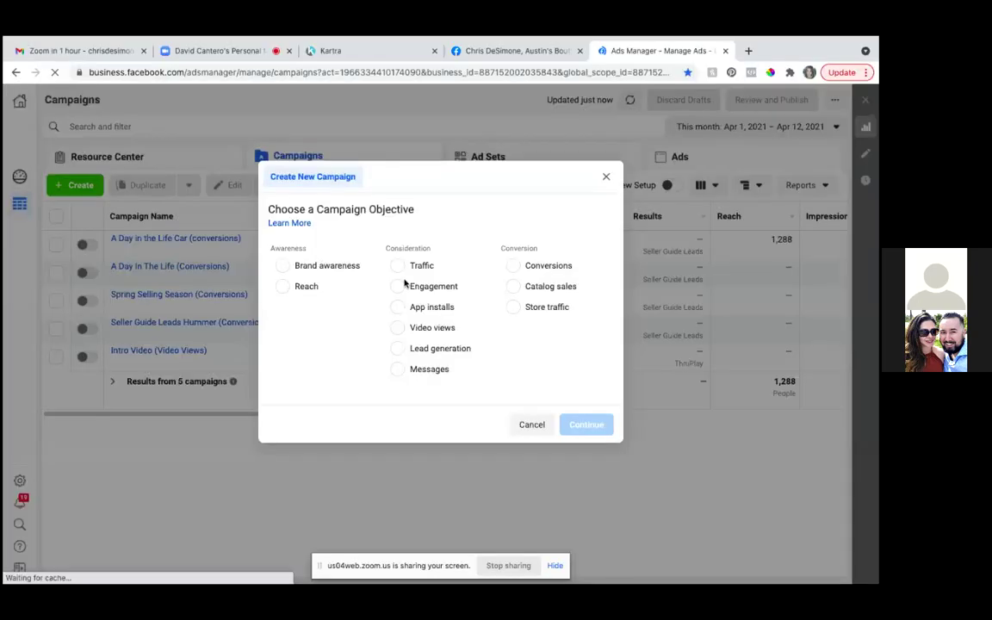
pyautogui.click(397, 267)
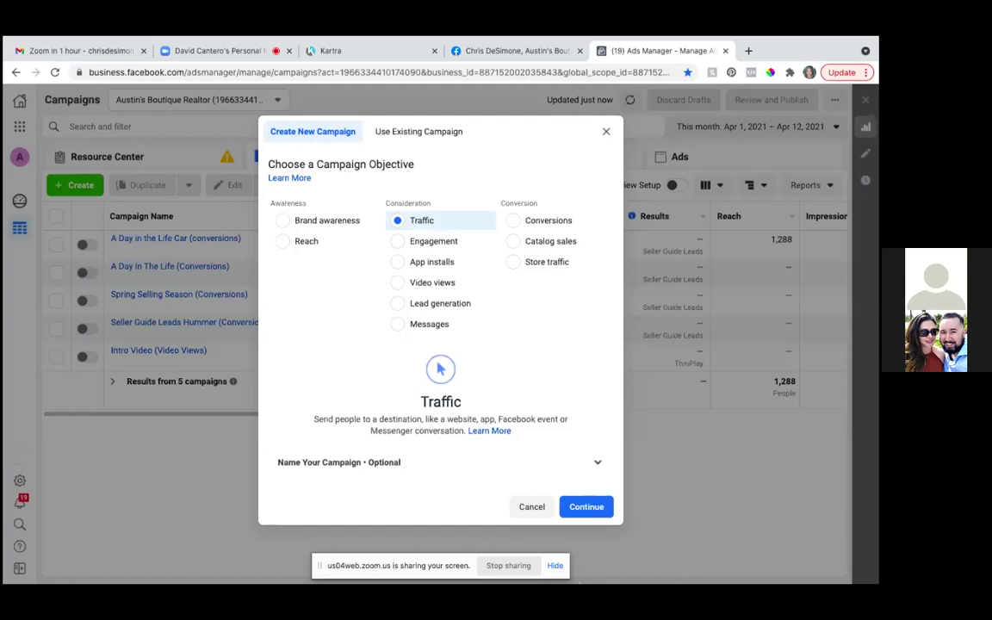
pyautogui.click(586, 509)
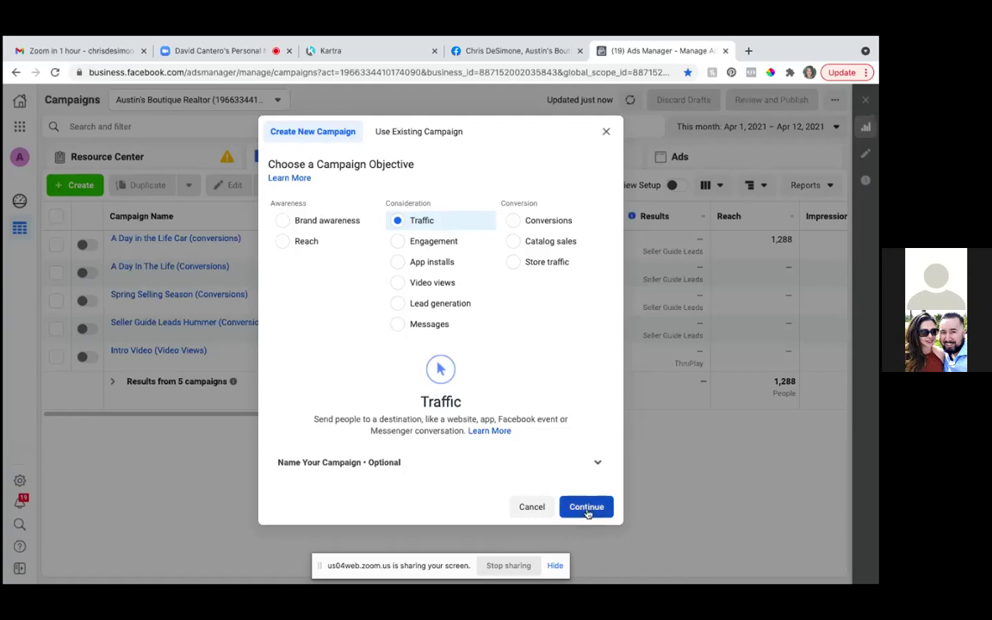
pyautogui.click(593, 463)
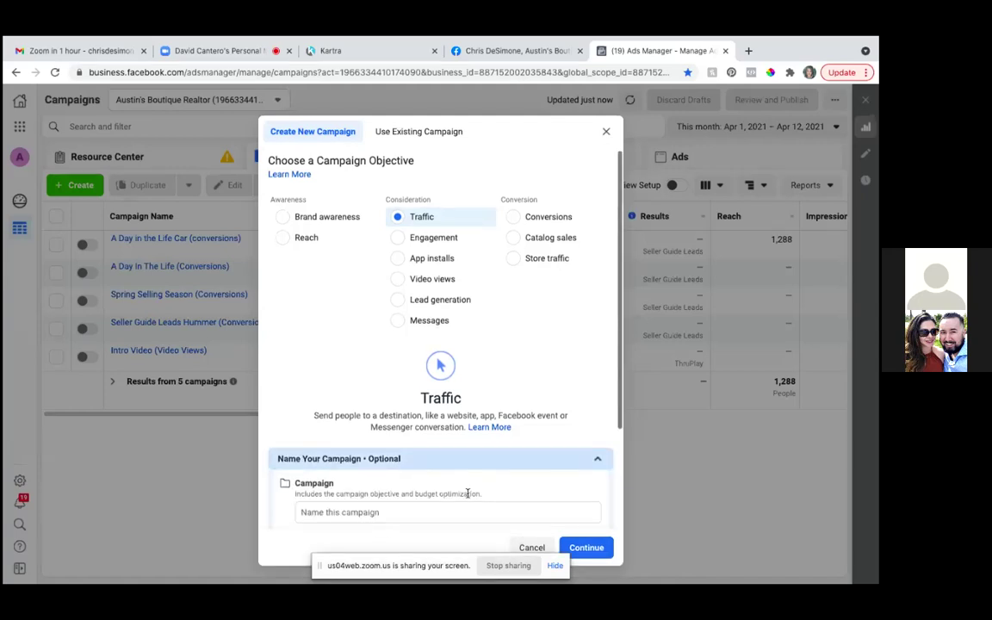
pyautogui.scroll(-2, 467, 492)
pyautogui.scroll(-1, 468, 492)
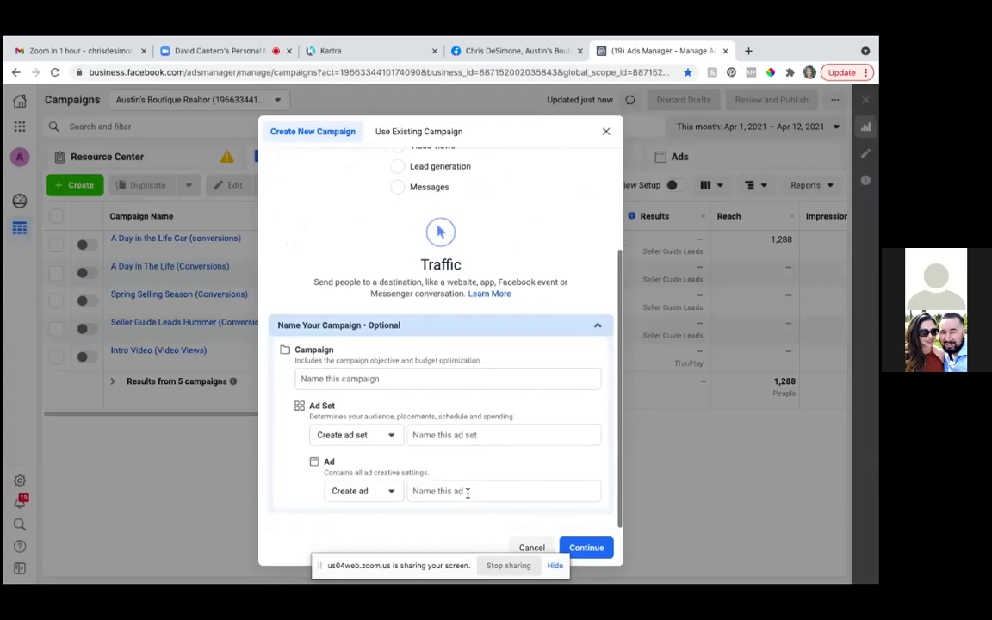
# - Name the campaign 'Image My Sign (Traffic)'
pyautogui.click(302, 378)
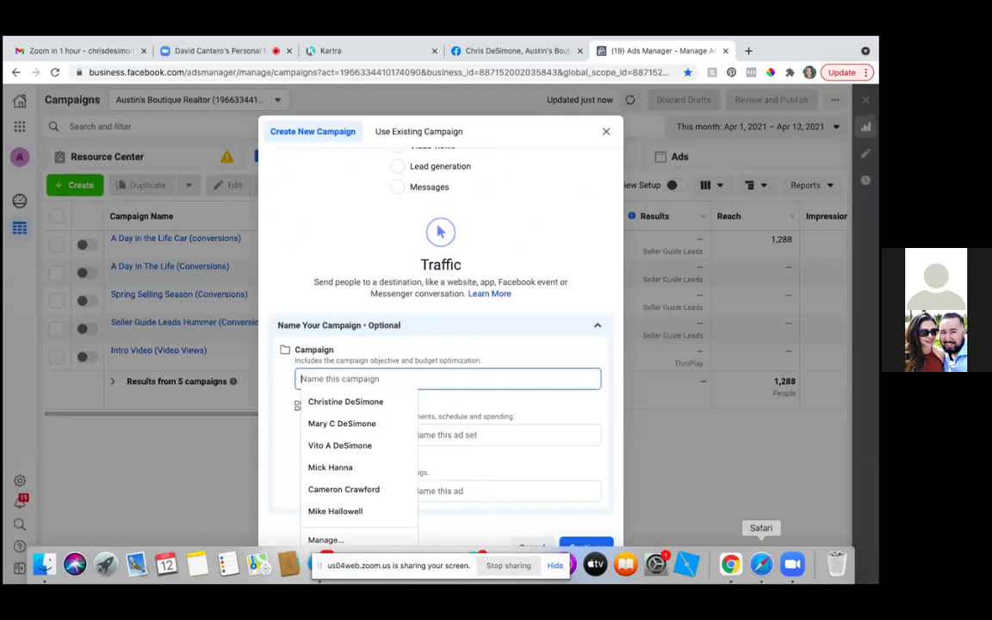
pyautogui.write('Image')
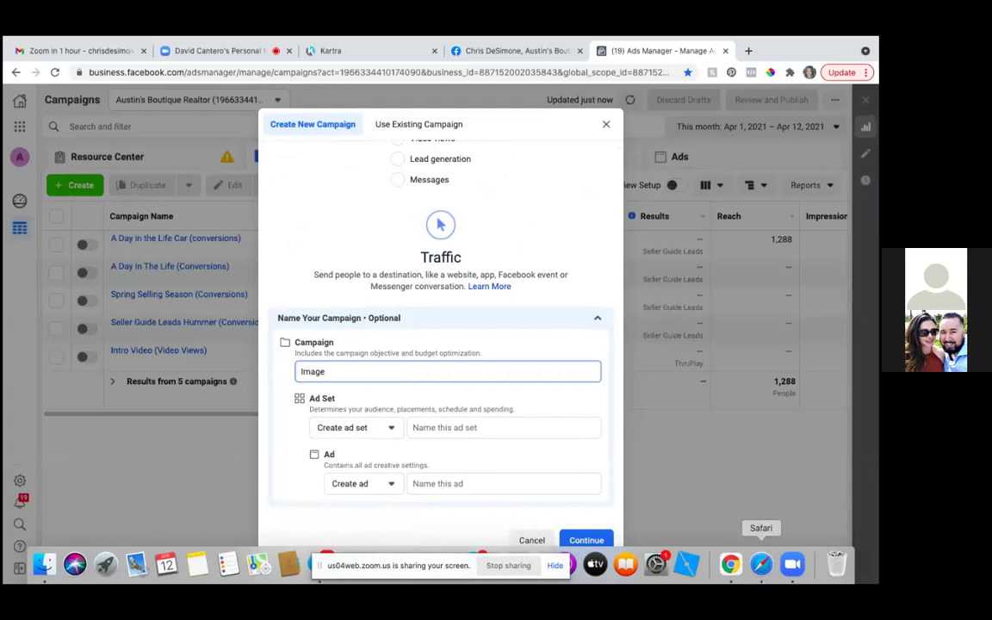
pyautogui.write('MySgn')
pyautogui.press('BackSpace')
pyautogui.press('BackSpace')
pyautogui.write('ign')
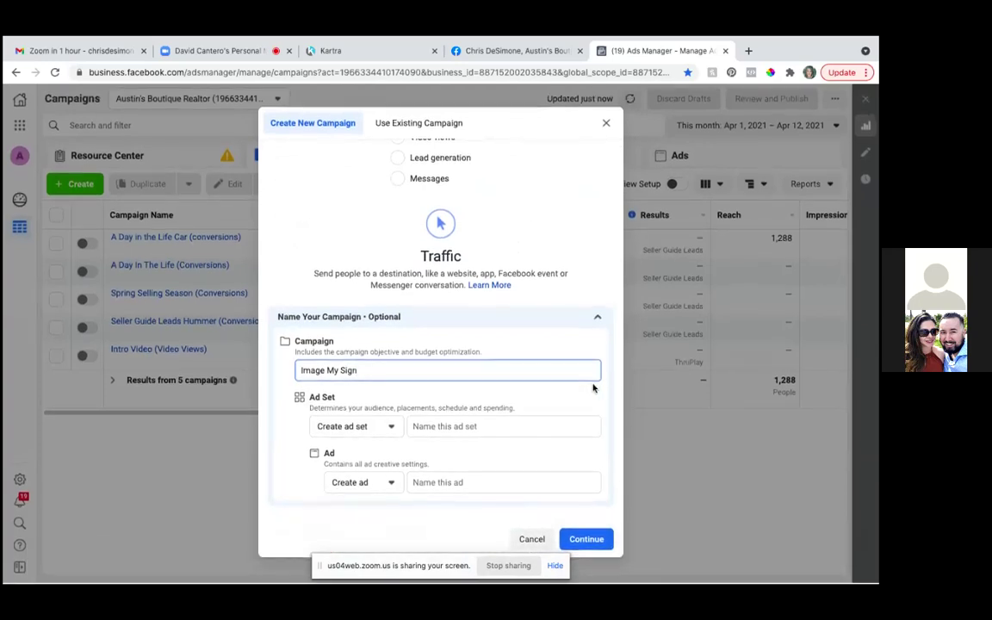
pyautogui.write(' (')
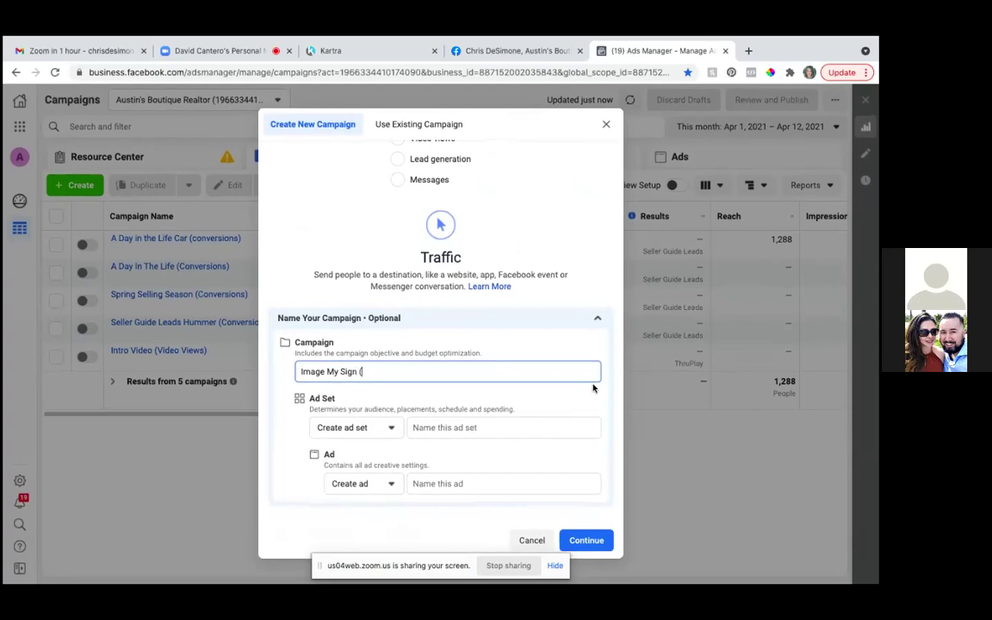
pyautogui.write('Traffic')
pyautogui.rightClick(592, 388)
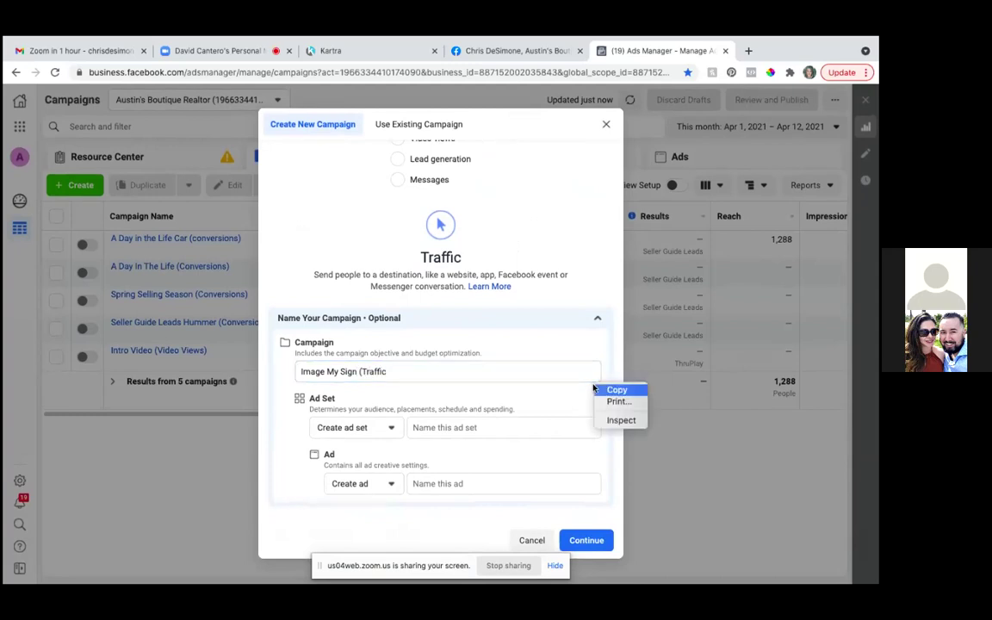
pyautogui.click(388, 376)
pyautogui.click(387, 371)
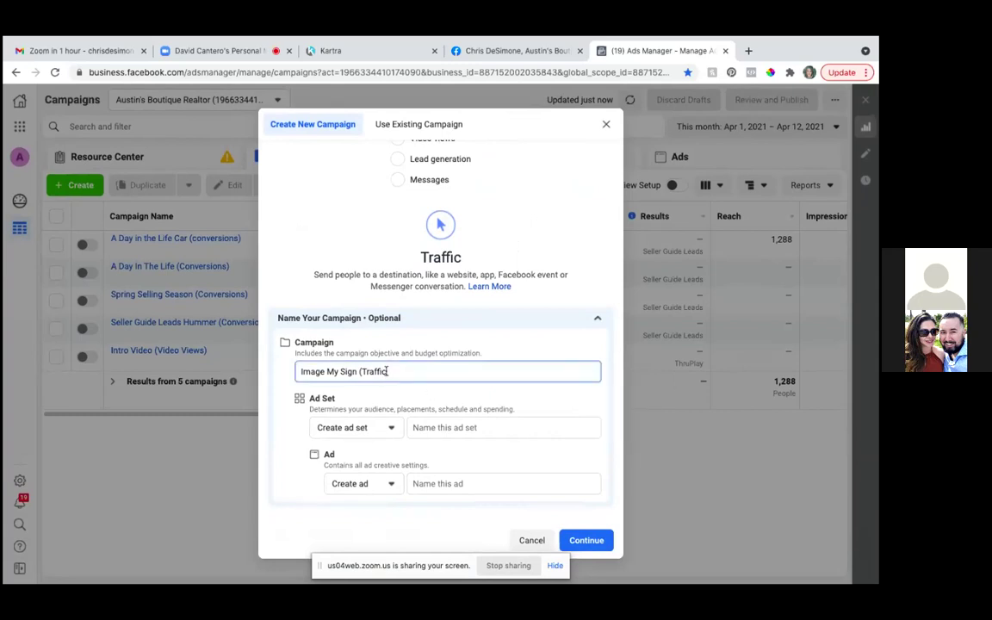
pyautogui.write(')')
# - Name the new ad set 're-targeting'
pyautogui.click(395, 427)
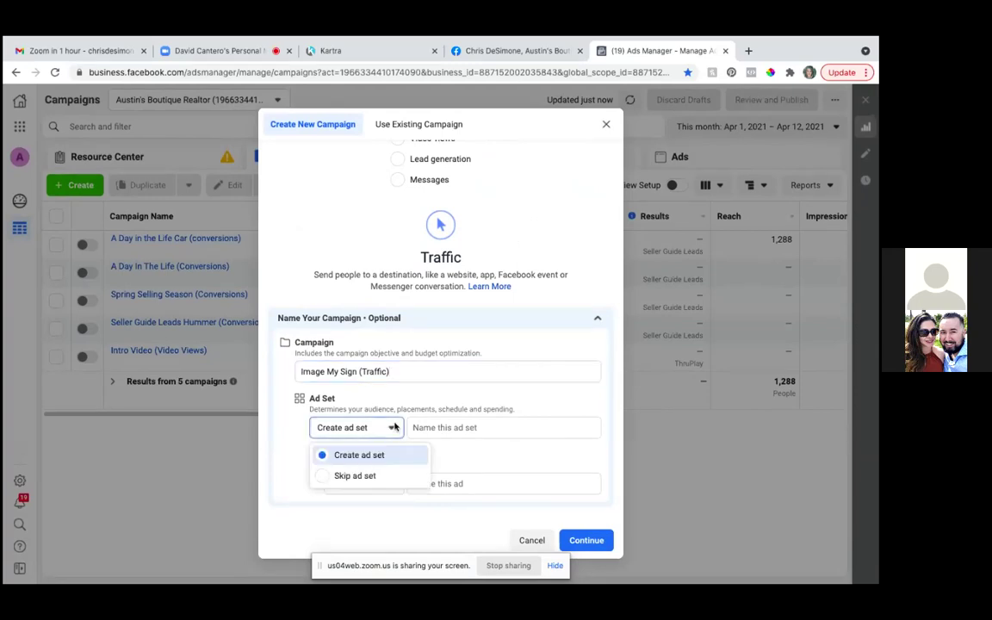
pyautogui.click(430, 429)
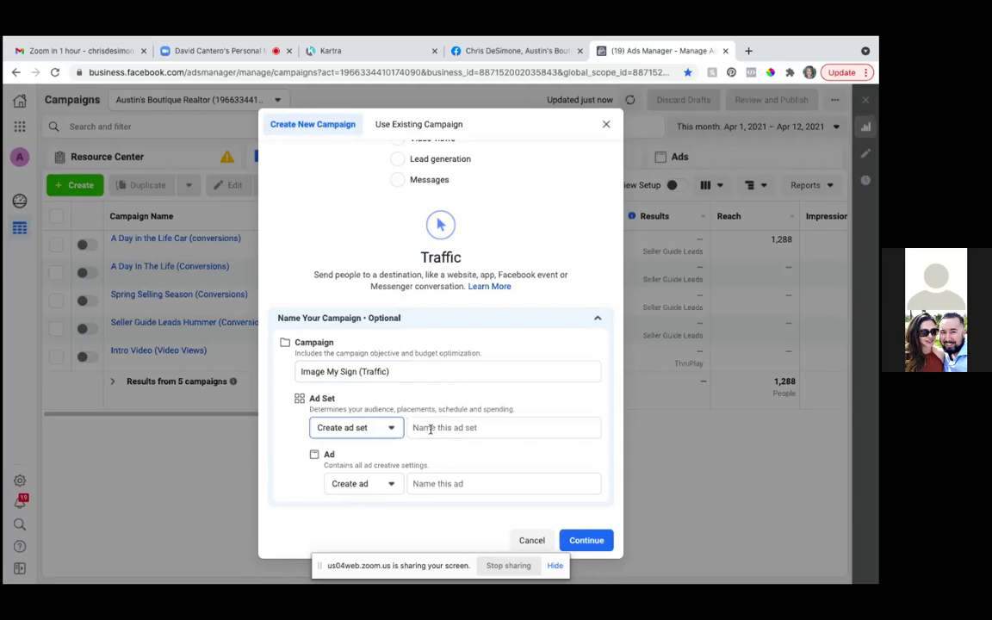
pyautogui.click(435, 427)
pyautogui.write('r')
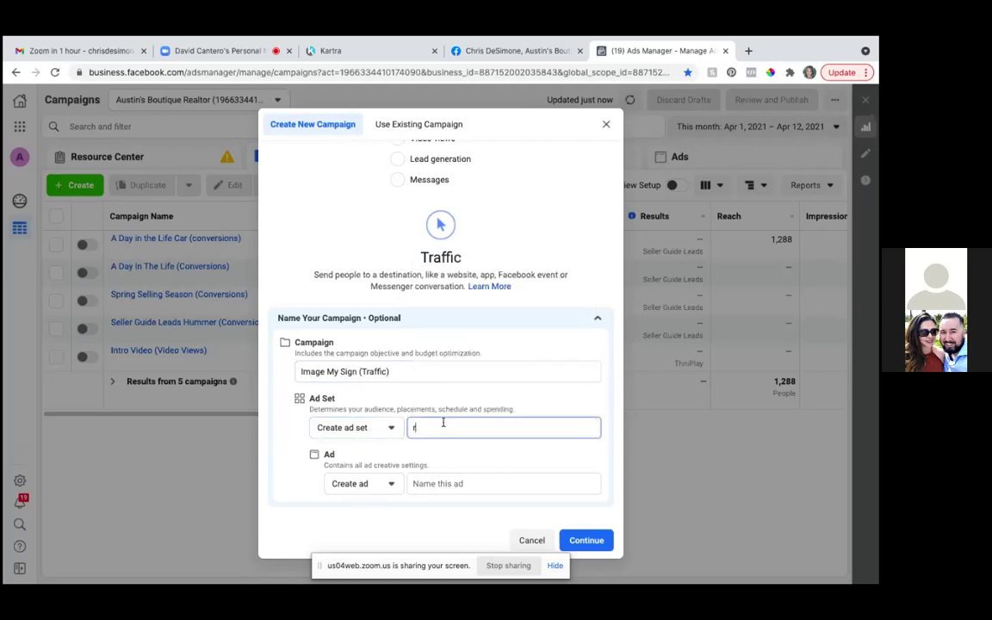
pyautogui.write('e-targeting')
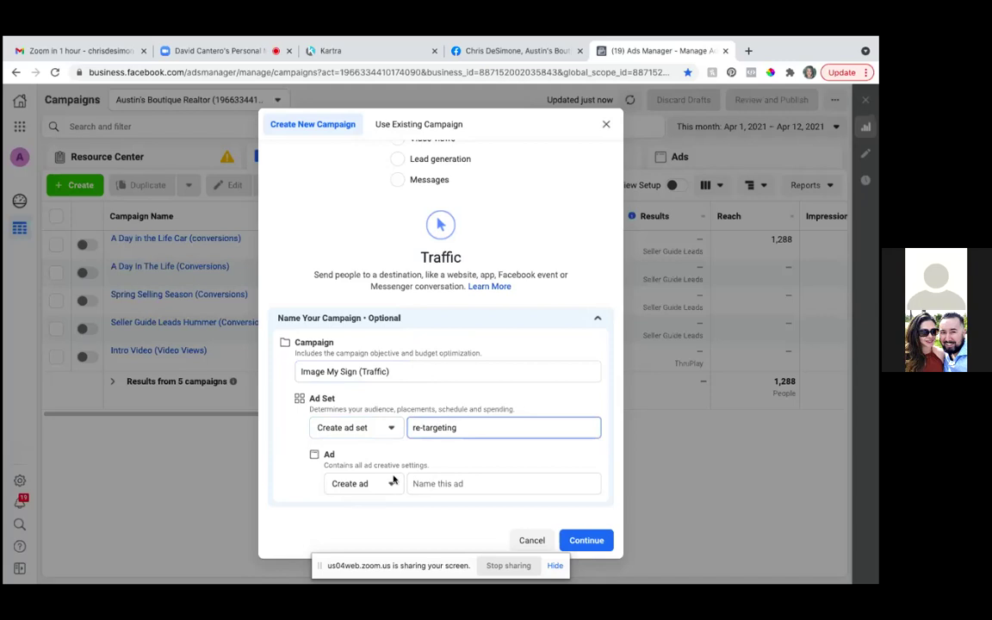
pyautogui.click(392, 484)
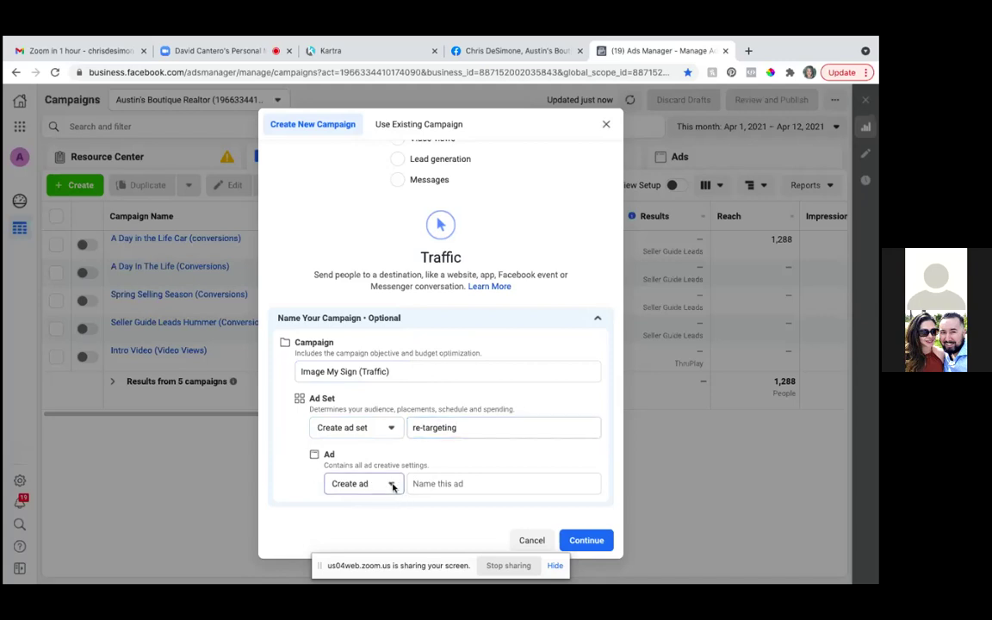
# - Name the new ad 'Image my sign' and continue to the campaign editor
pyautogui.click(392, 486)
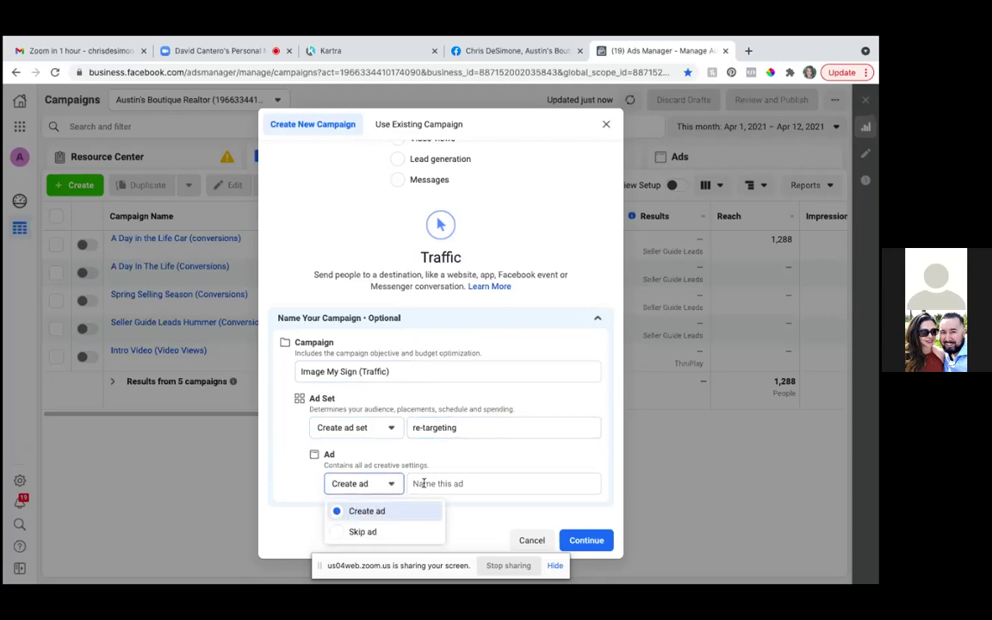
pyautogui.click(424, 484)
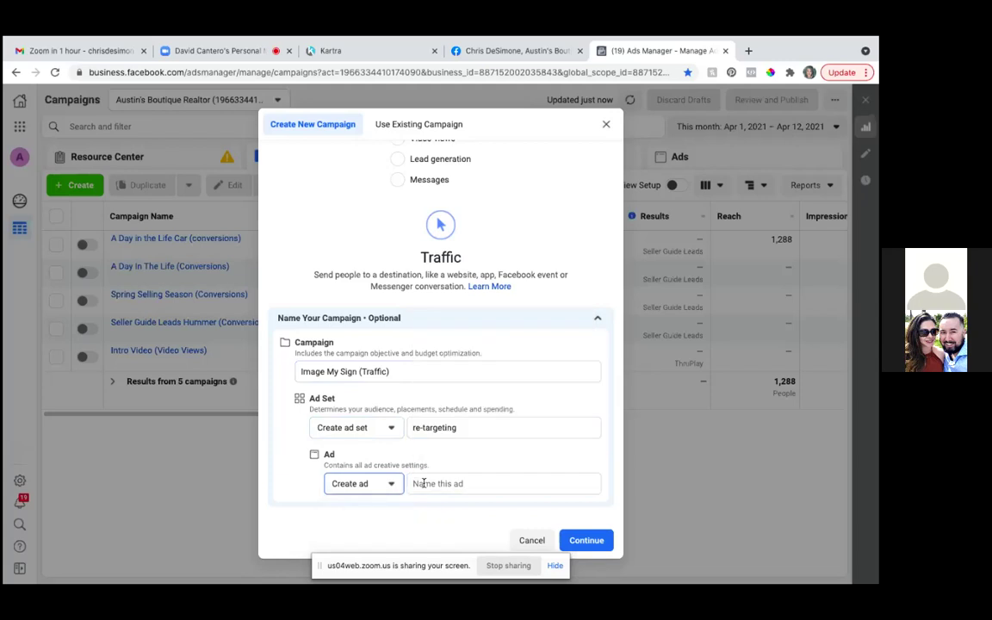
pyautogui.click(423, 484)
pyautogui.write('Im')
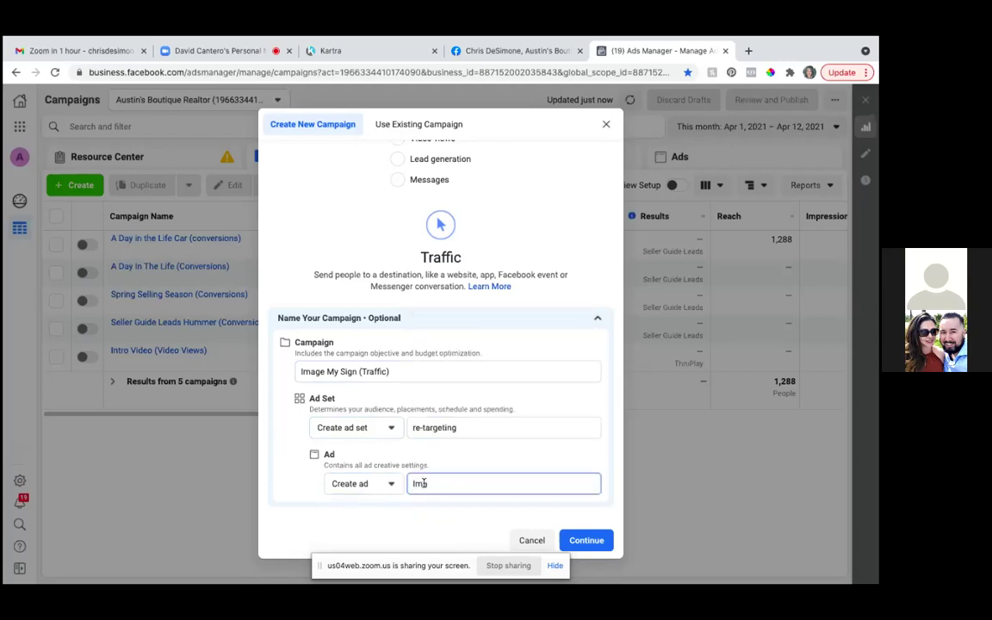
pyautogui.write('age my sign')
pyautogui.click(587, 542)
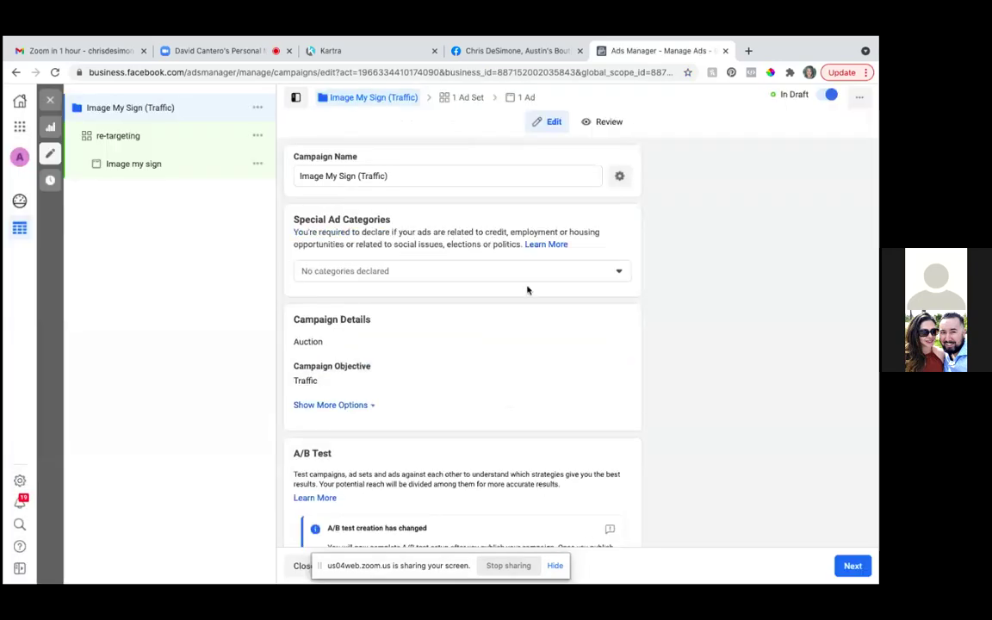
# - Declare Housing as the campaign's special ad category
pyautogui.click(618, 273)
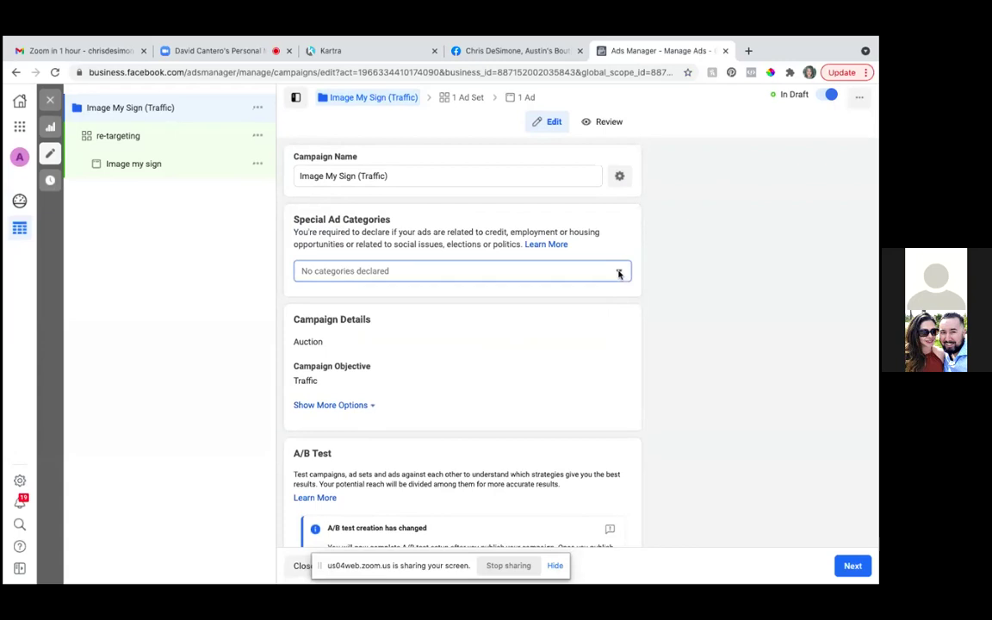
pyautogui.scroll(-1, 477, 369)
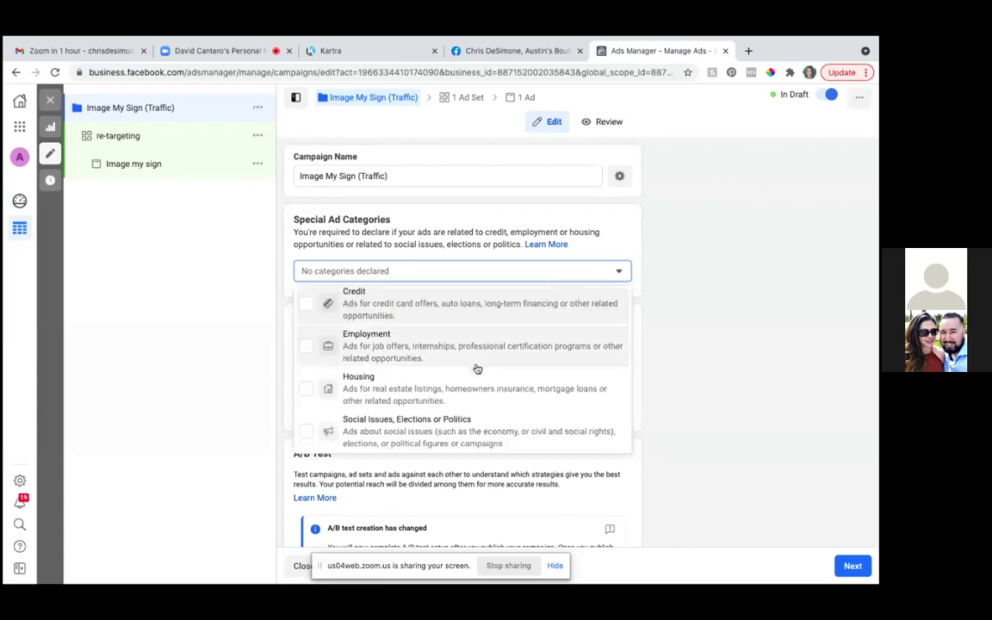
pyautogui.click(307, 388)
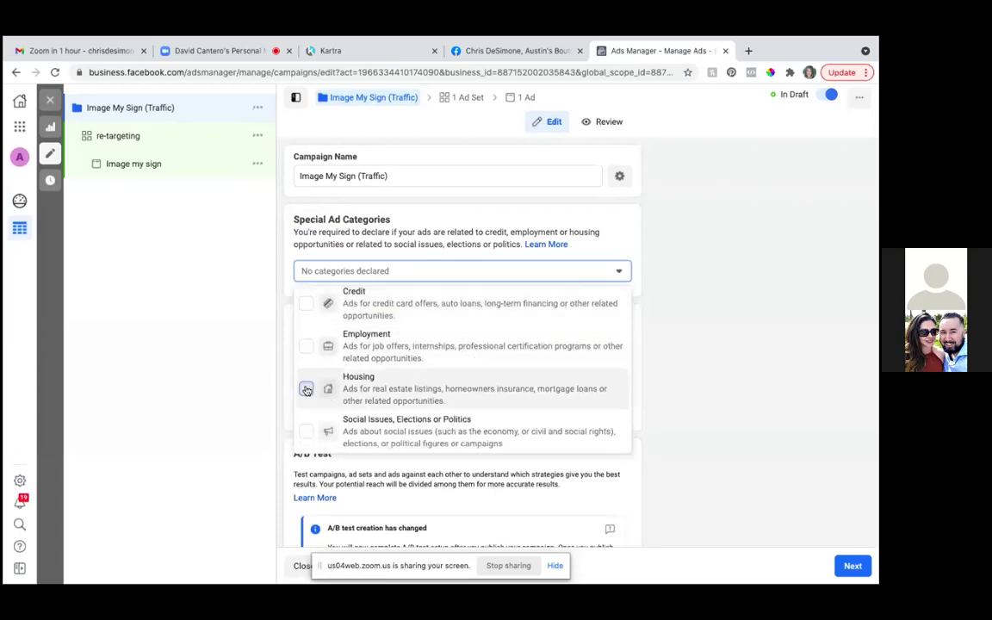
pyautogui.click(748, 399)
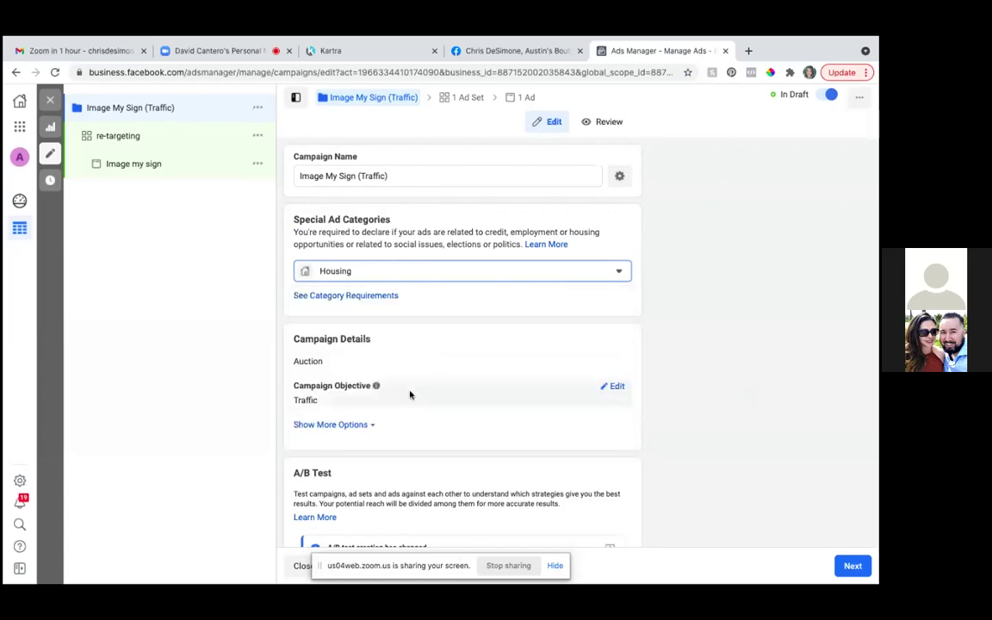
# - Review the remaining campaign settings and move on to the re-targeting ad set
pyautogui.scroll(-3, 410, 394)
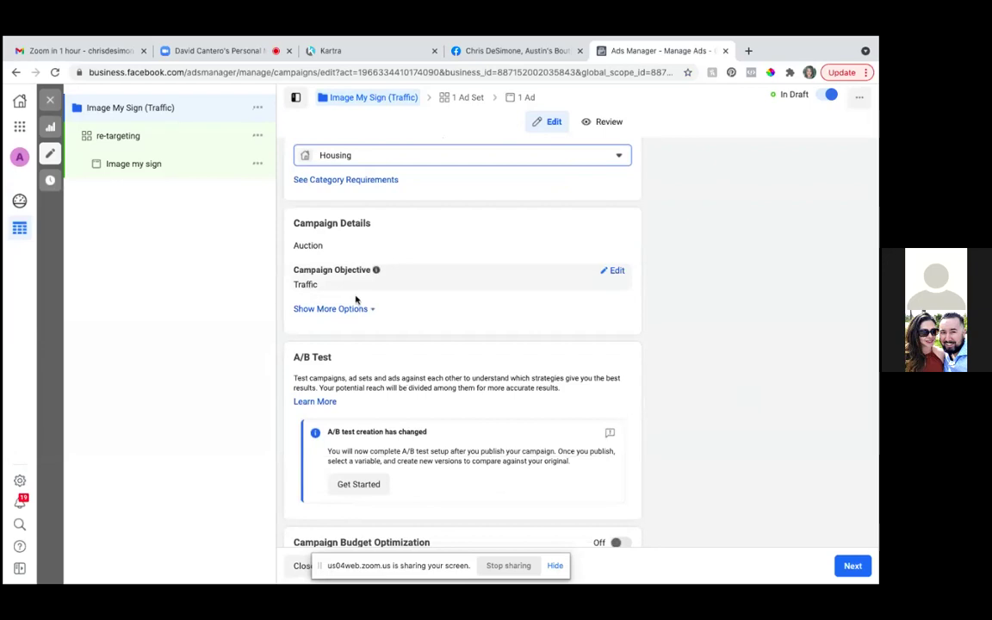
pyautogui.scroll(-1, 362, 311)
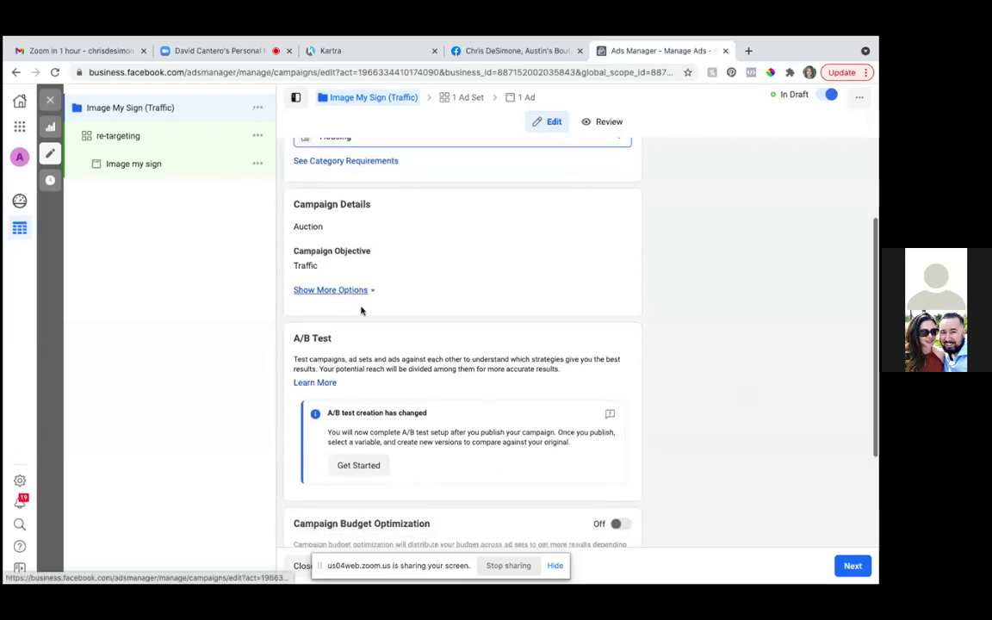
pyautogui.scroll(1, 361, 311)
pyautogui.scroll(-1, 361, 312)
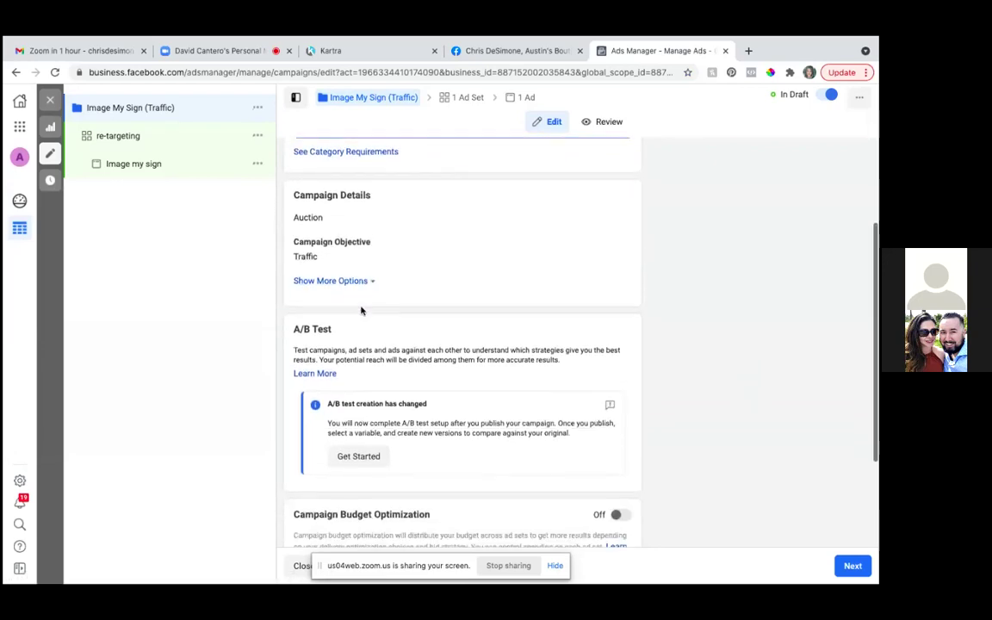
pyautogui.scroll(-1, 362, 312)
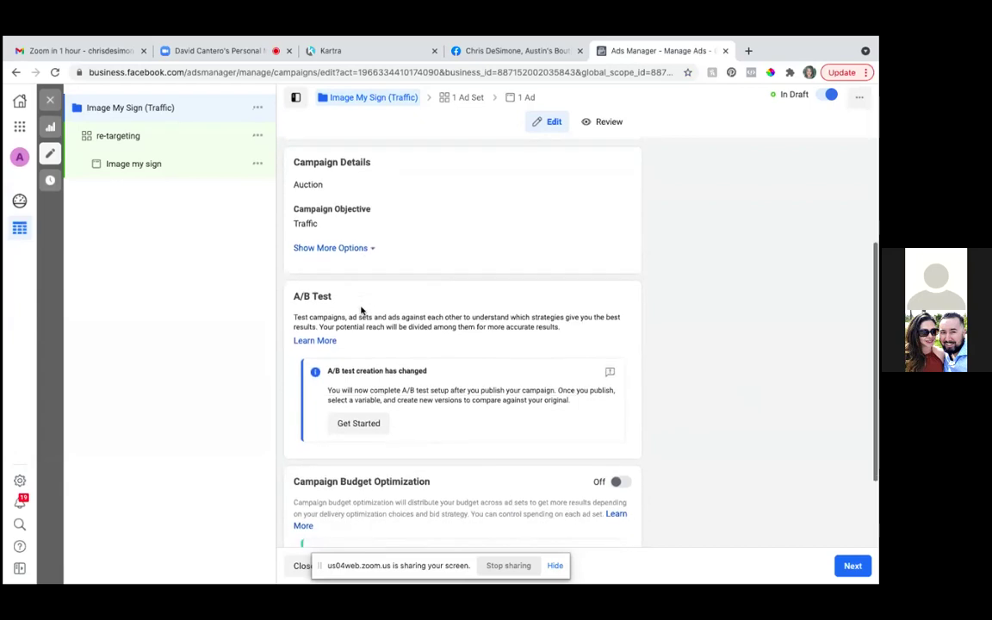
pyautogui.scroll(-2, 362, 311)
pyautogui.scroll(-2, 361, 310)
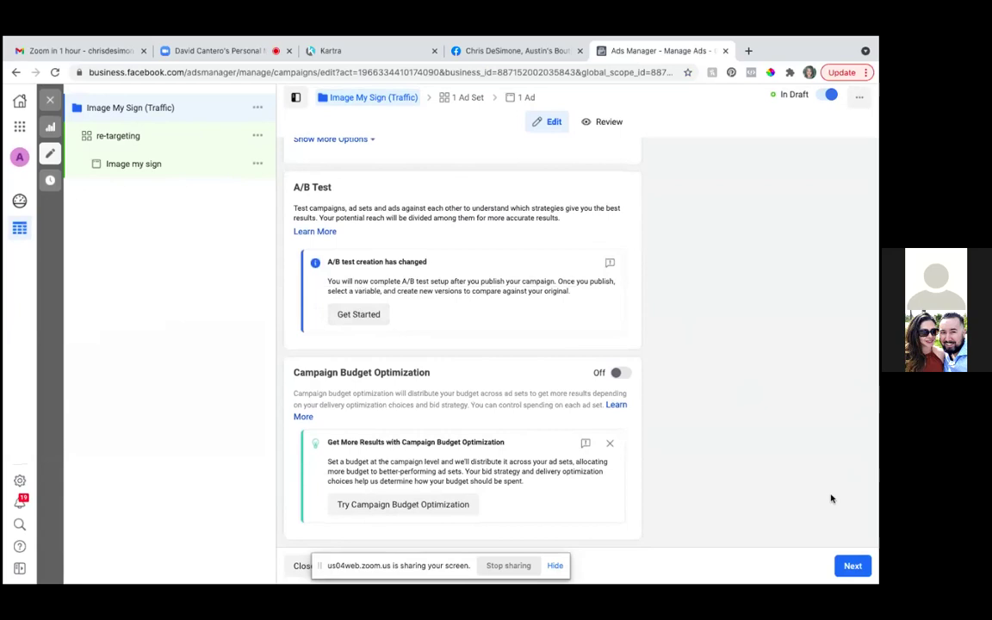
pyautogui.click(853, 567)
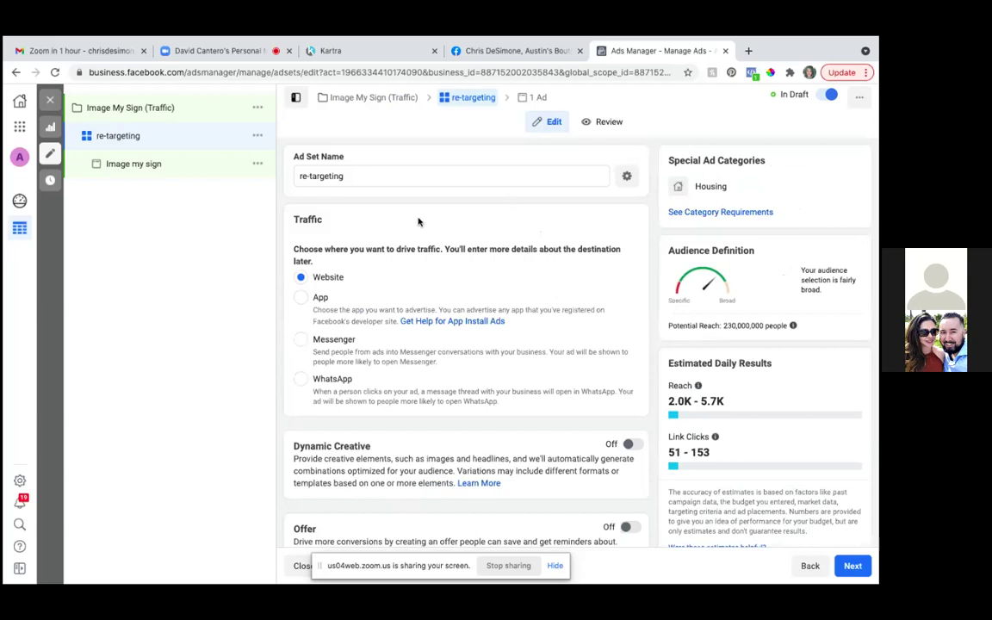
# - Switch the ad set's budget type from Daily Budget to Lifetime Budget
pyautogui.scroll(-2, 418, 222)
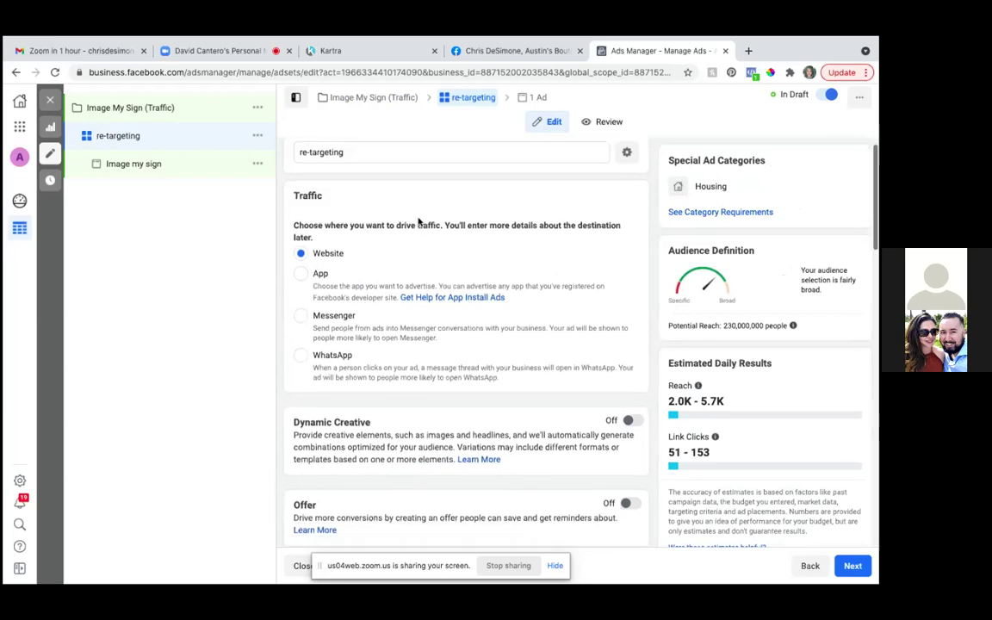
pyautogui.scroll(-6, 418, 222)
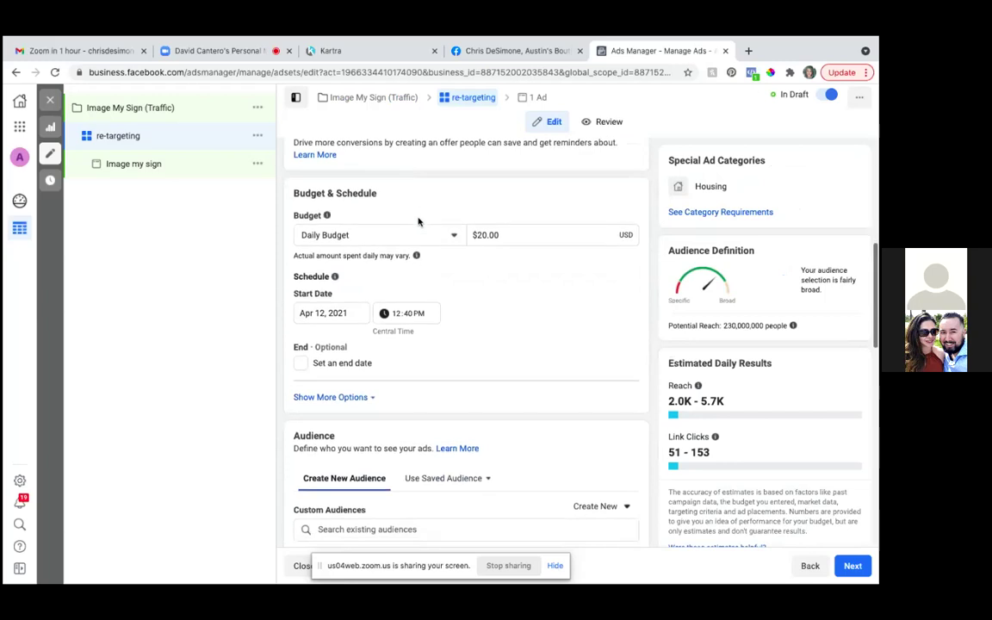
pyautogui.scroll(2, 418, 220)
pyautogui.scroll(-3, 418, 220)
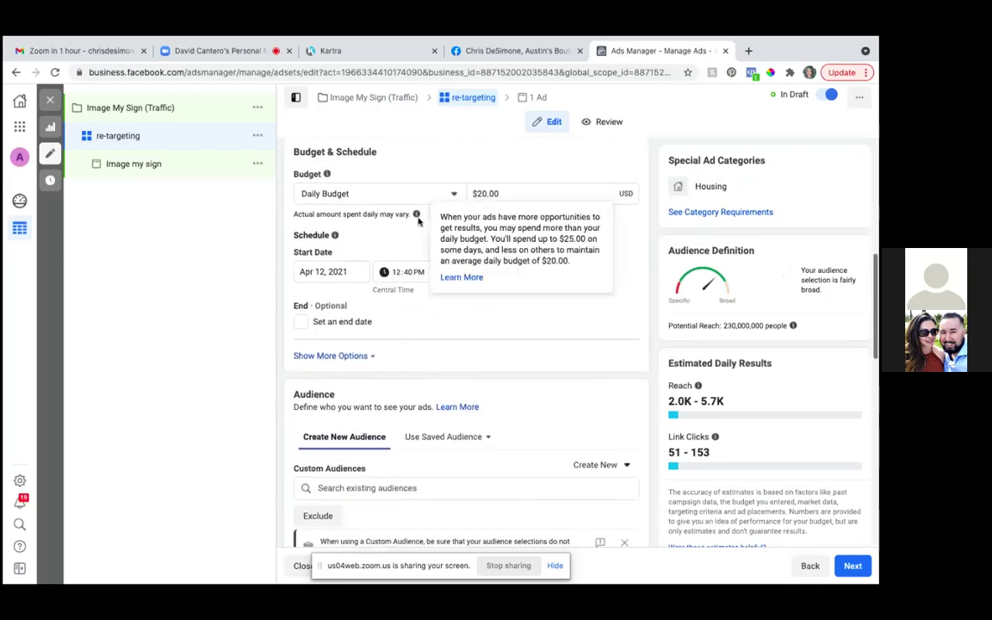
pyautogui.scroll(-4, 418, 222)
pyautogui.scroll(-3, 419, 222)
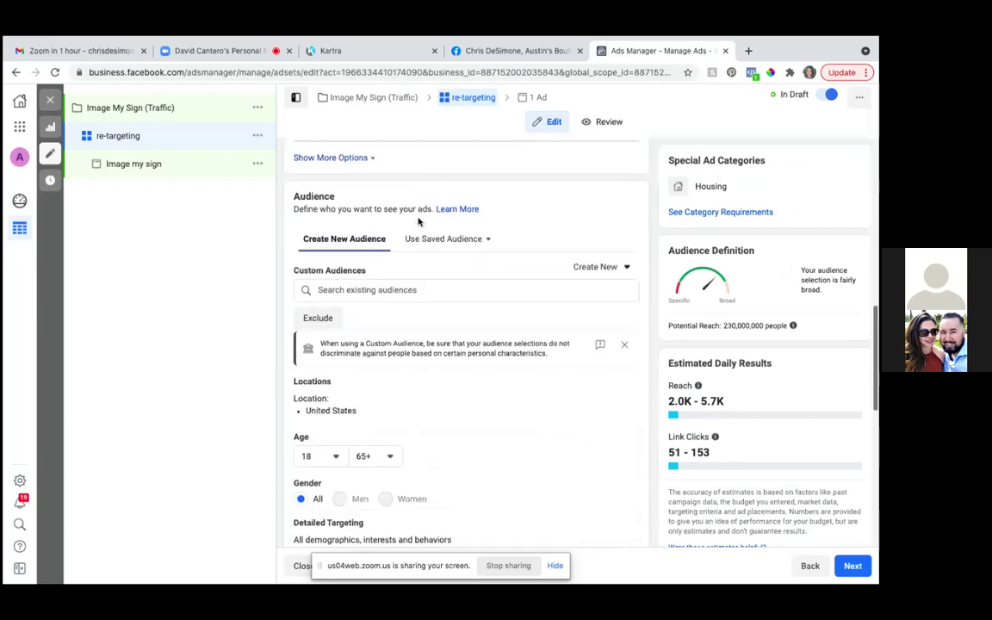
pyautogui.scroll(11, 418, 222)
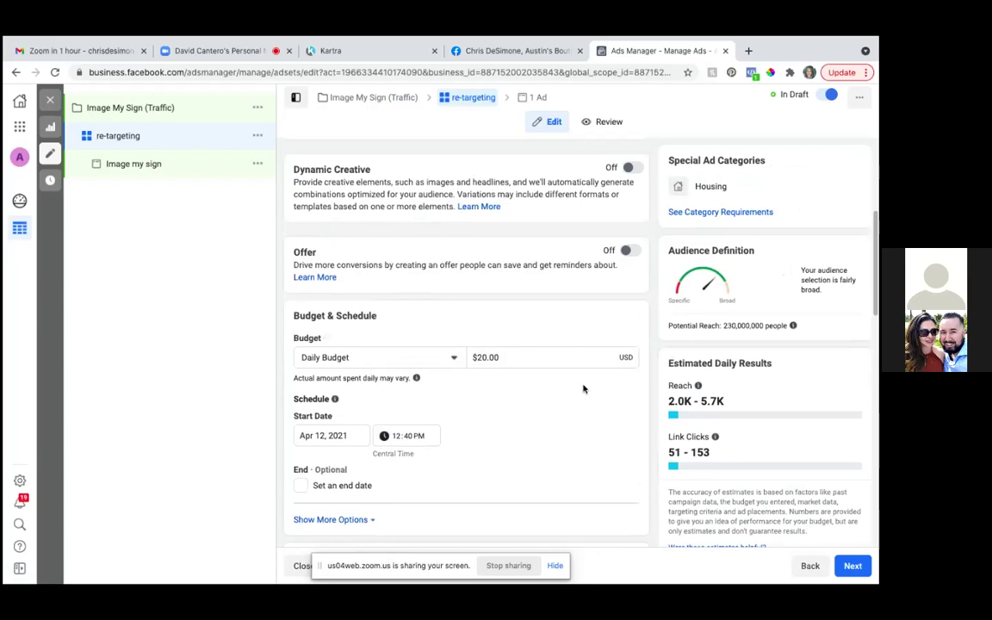
pyautogui.click(454, 358)
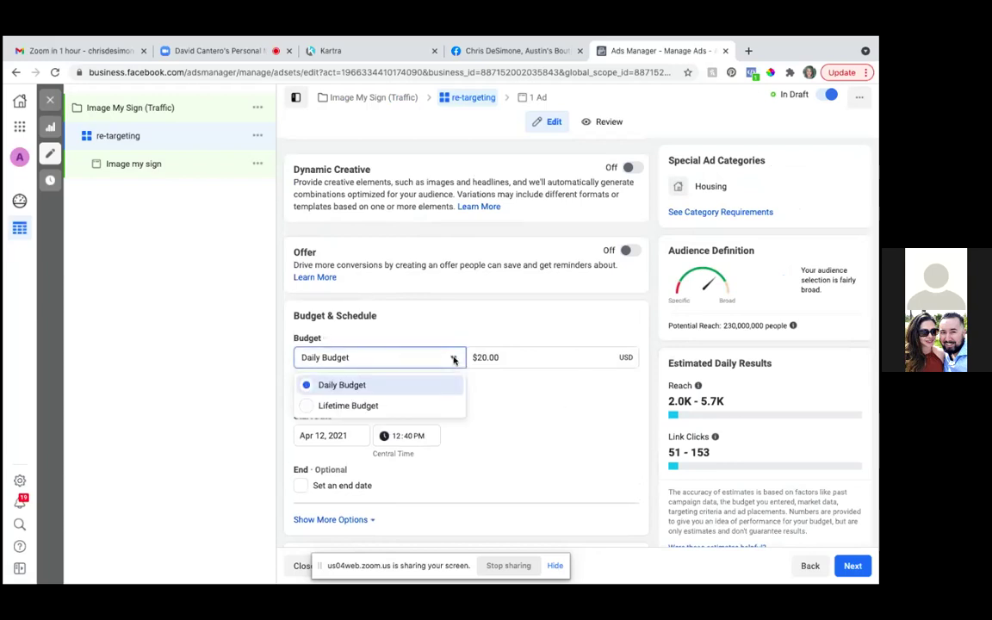
pyautogui.click(308, 406)
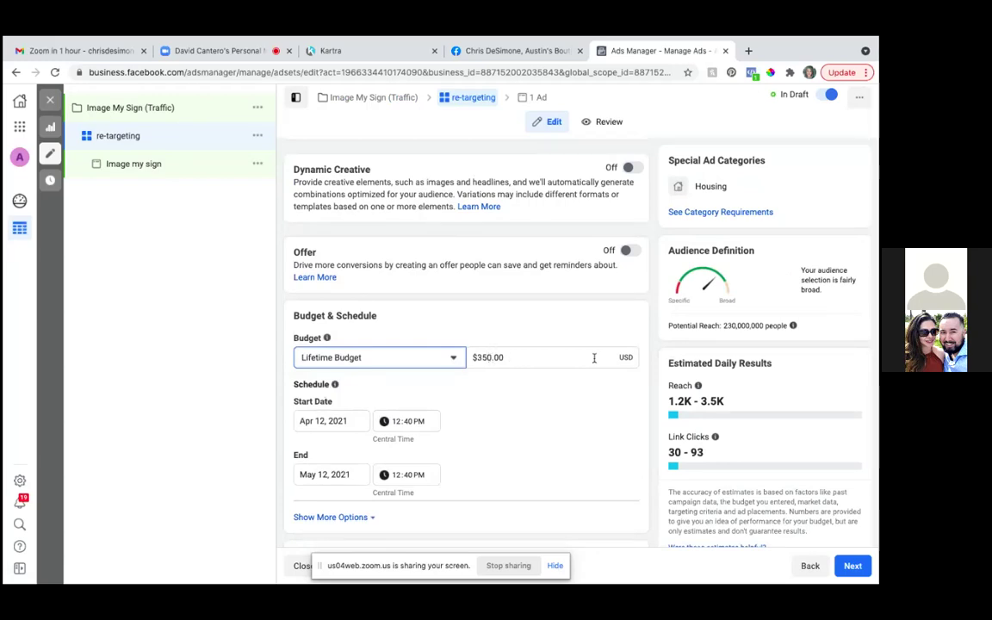
# - Set the lifetime budget amount to $70.00
pyautogui.click(491, 358)
pyautogui.press('BackSpace')
pyautogui.press('BackSpace')
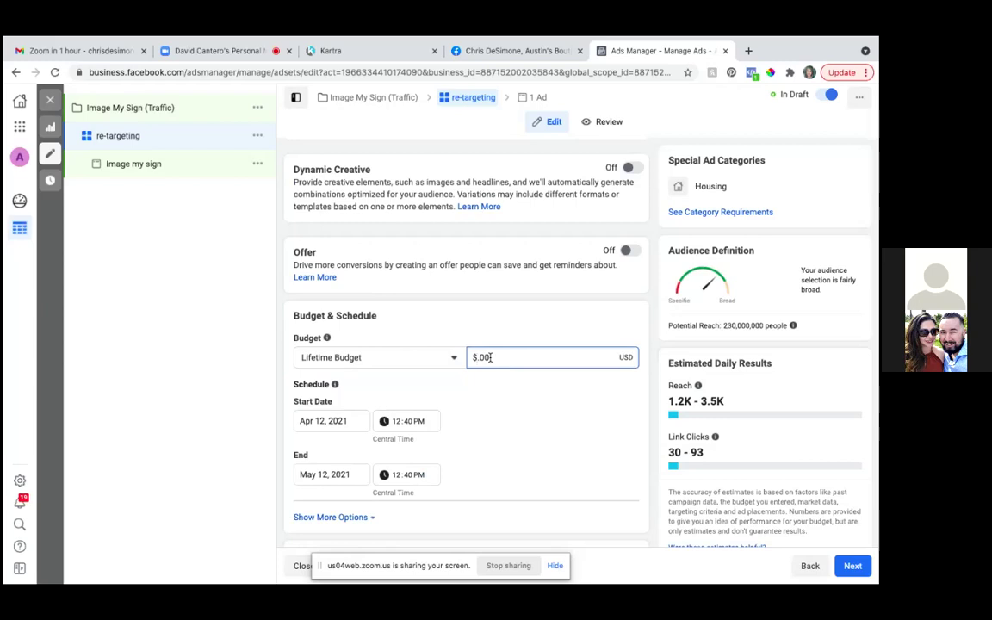
pyautogui.write('.')
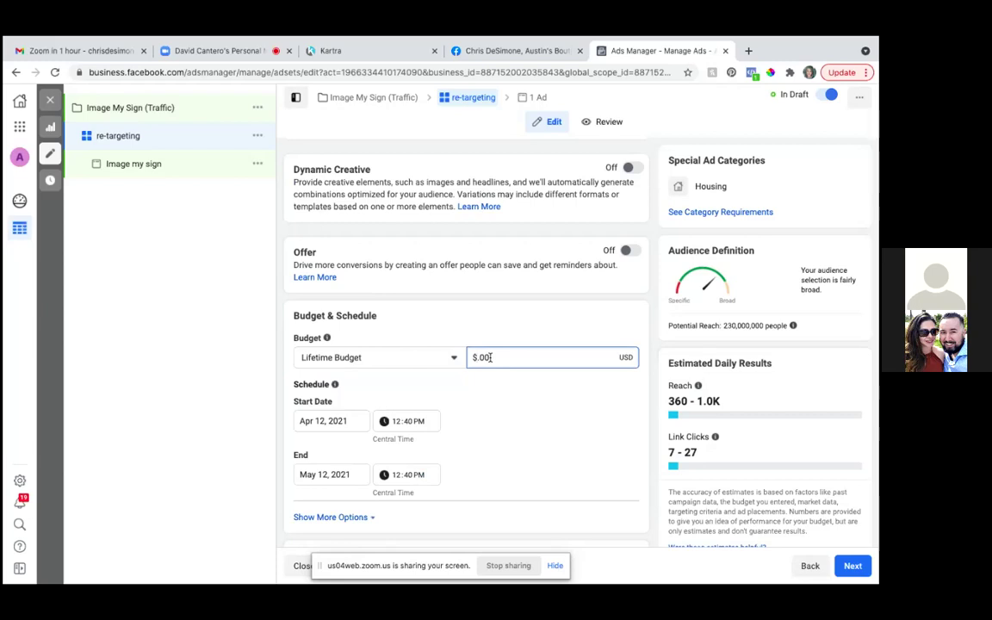
pyautogui.press('BackSpace')
pyautogui.press('BackSpace')
pyautogui.write('5.0')
pyautogui.press('BackSpace')
pyautogui.write('0')
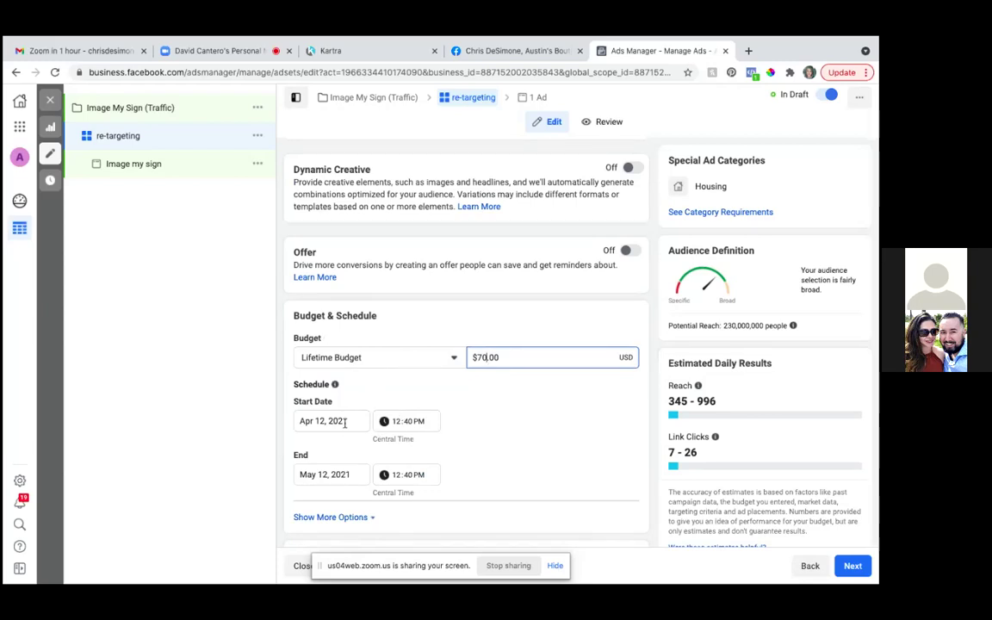
# - Set the ad set start date to April 13, 2021 and re-enter the start time
pyautogui.click(344, 422)
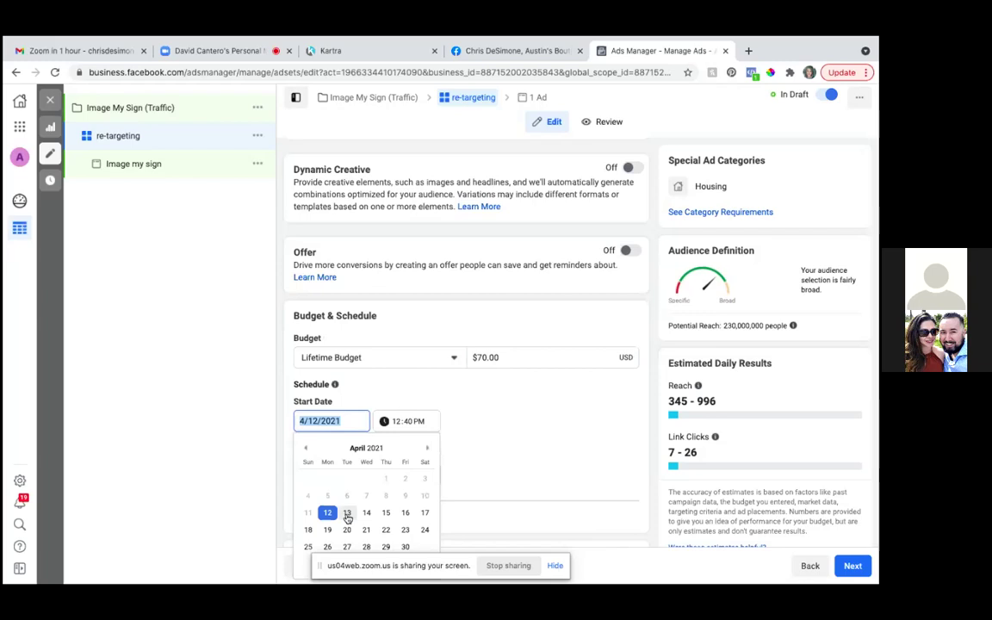
pyautogui.click(346, 514)
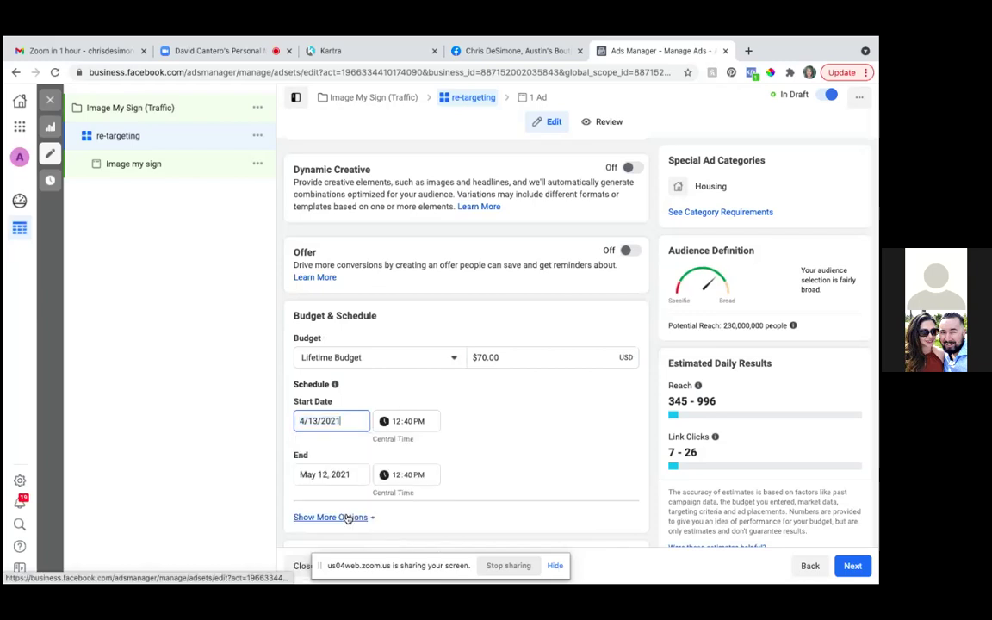
pyautogui.click(399, 423)
pyautogui.press('BackSpace')
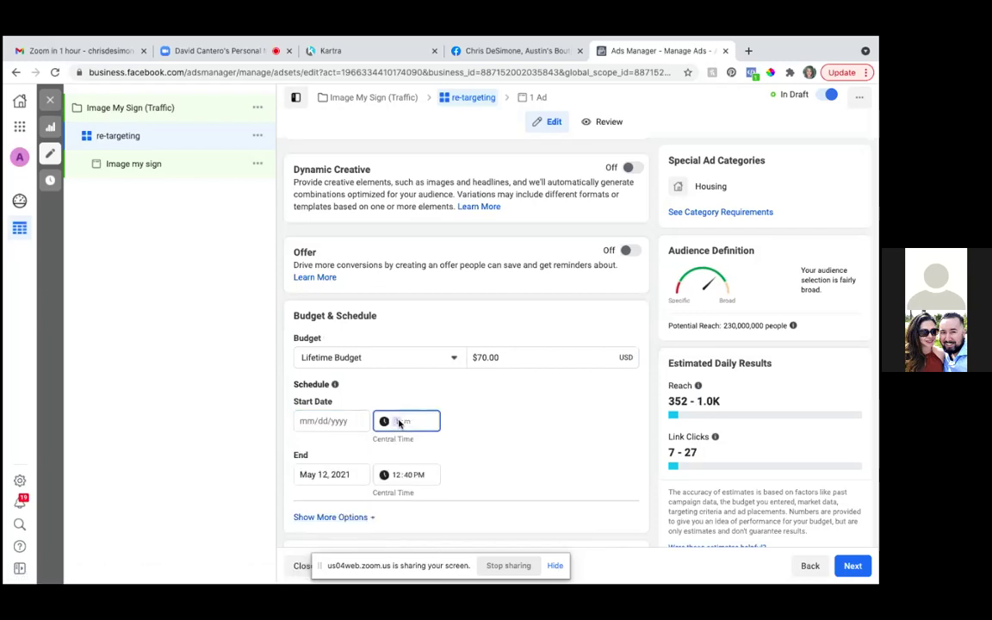
pyautogui.write('12, 2021')
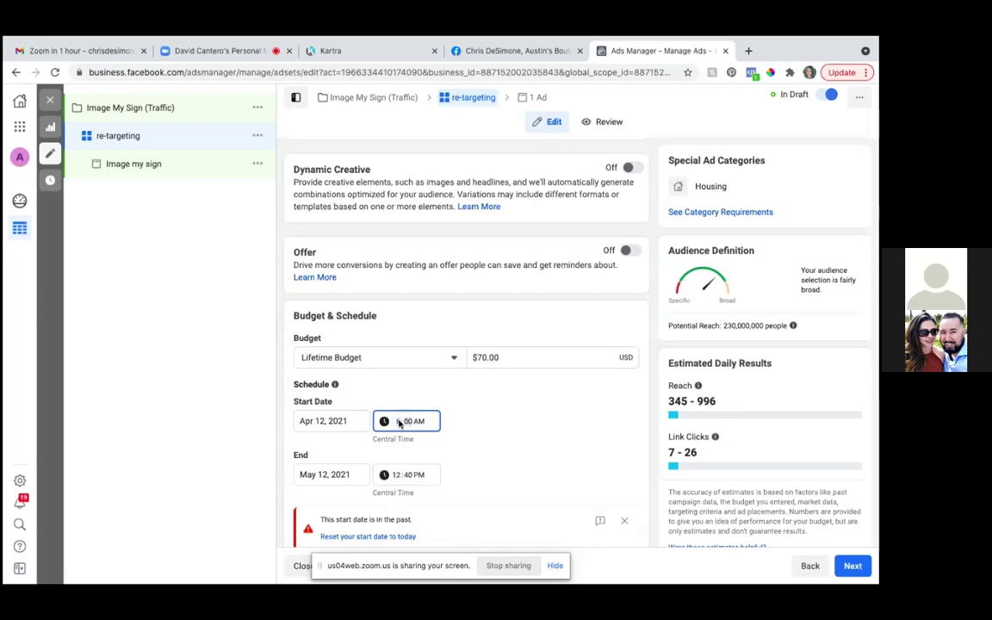
# - Set the end date to April 20, 2021, keeping April 13 as the start date
pyautogui.click(359, 472)
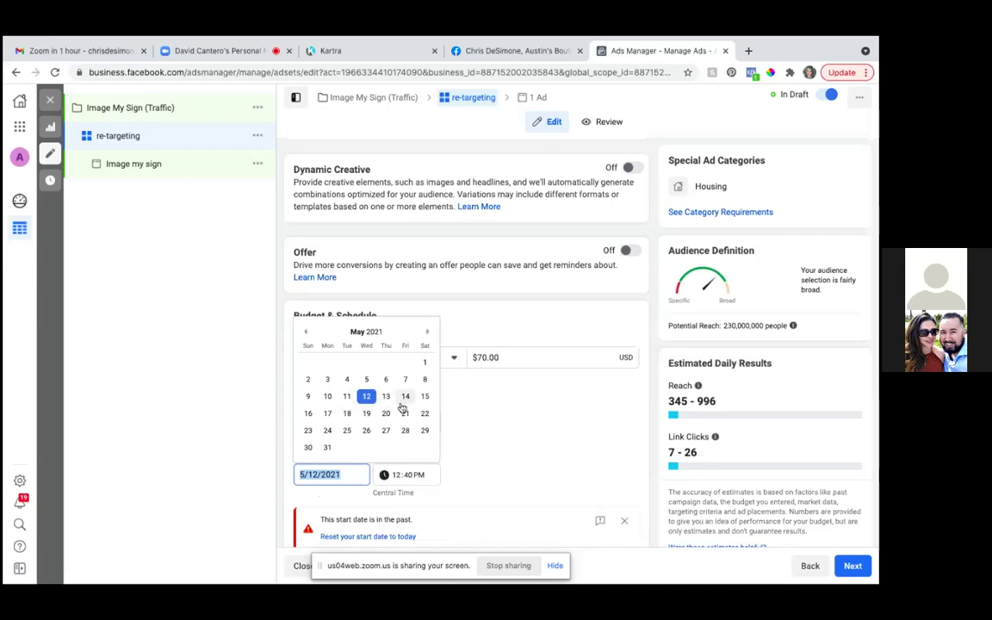
pyautogui.click(328, 414)
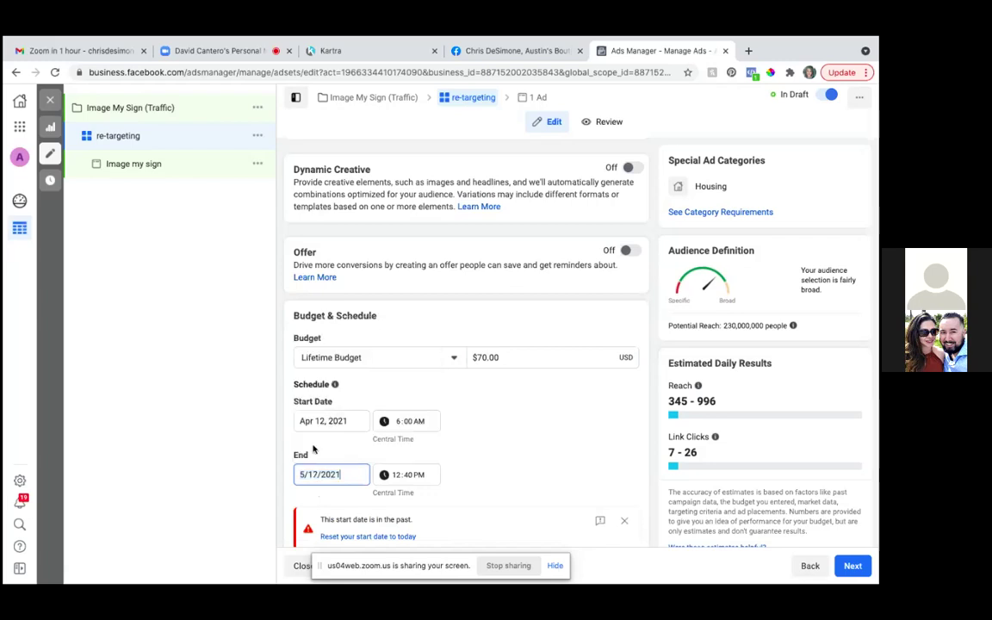
pyautogui.click(323, 422)
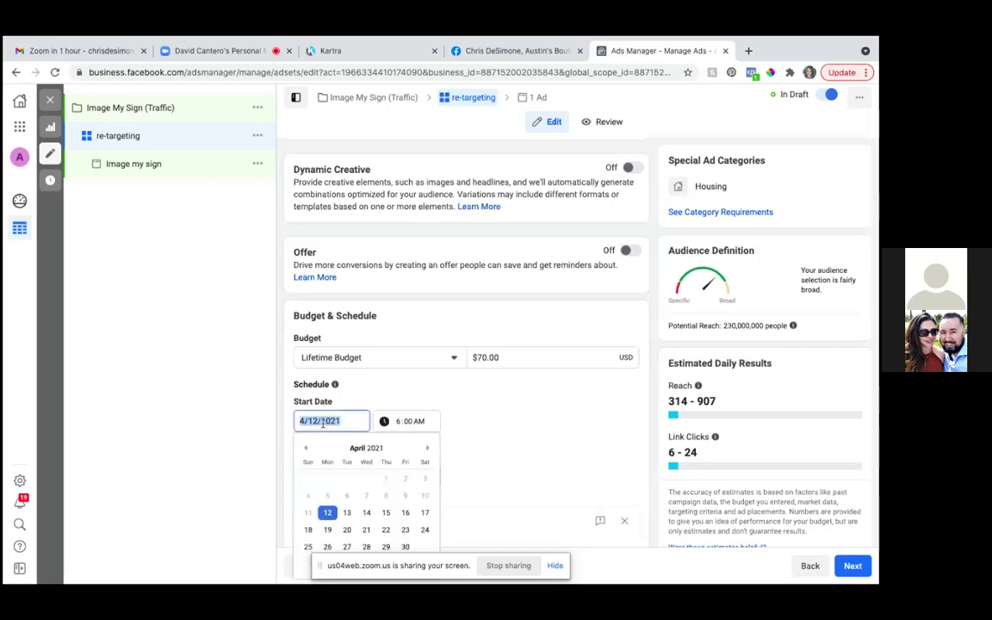
pyautogui.click(314, 421)
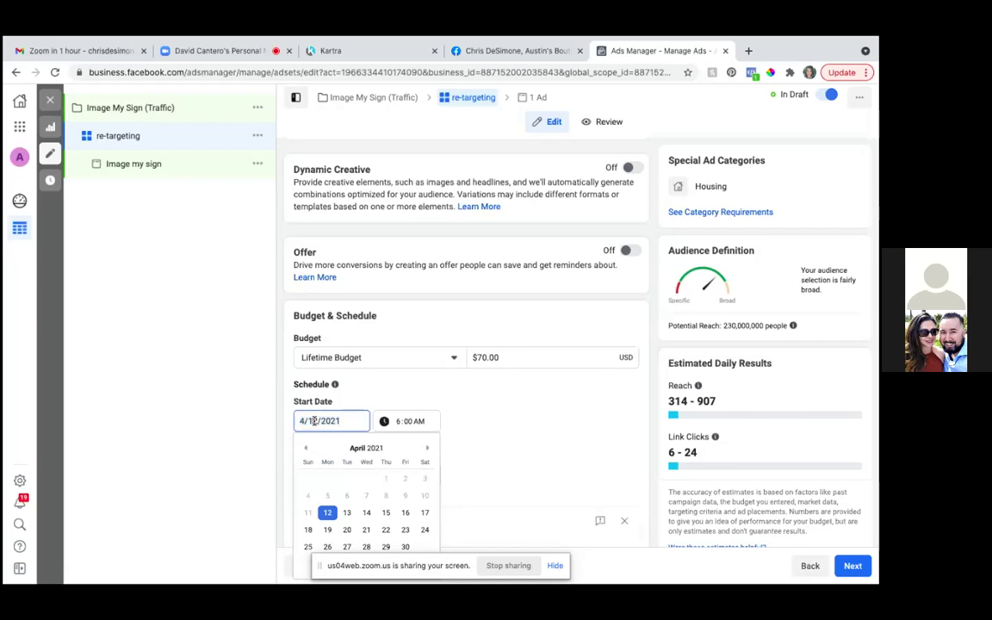
pyautogui.click(347, 512)
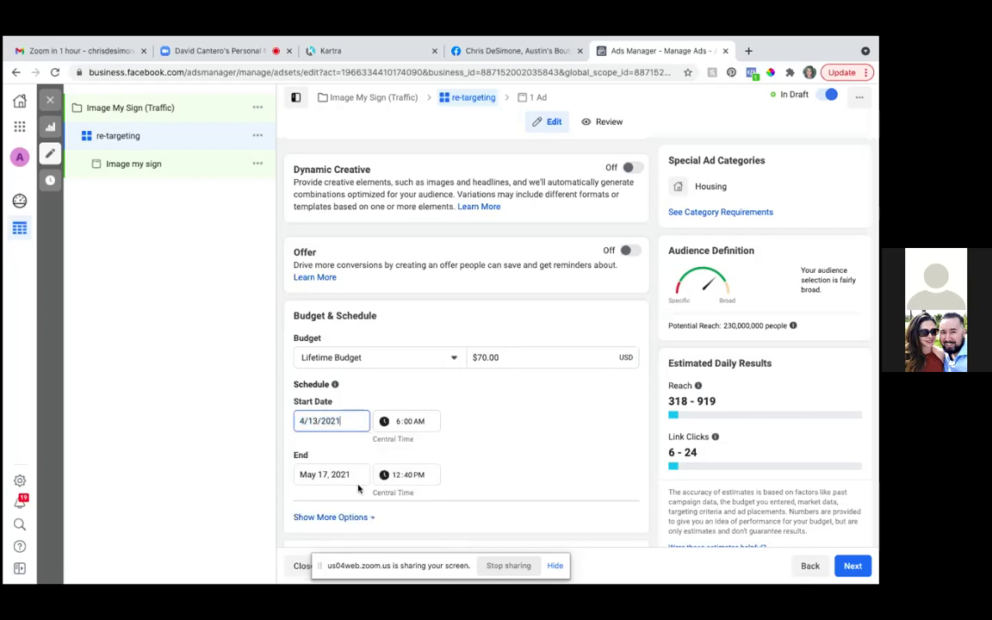
pyautogui.click(314, 475)
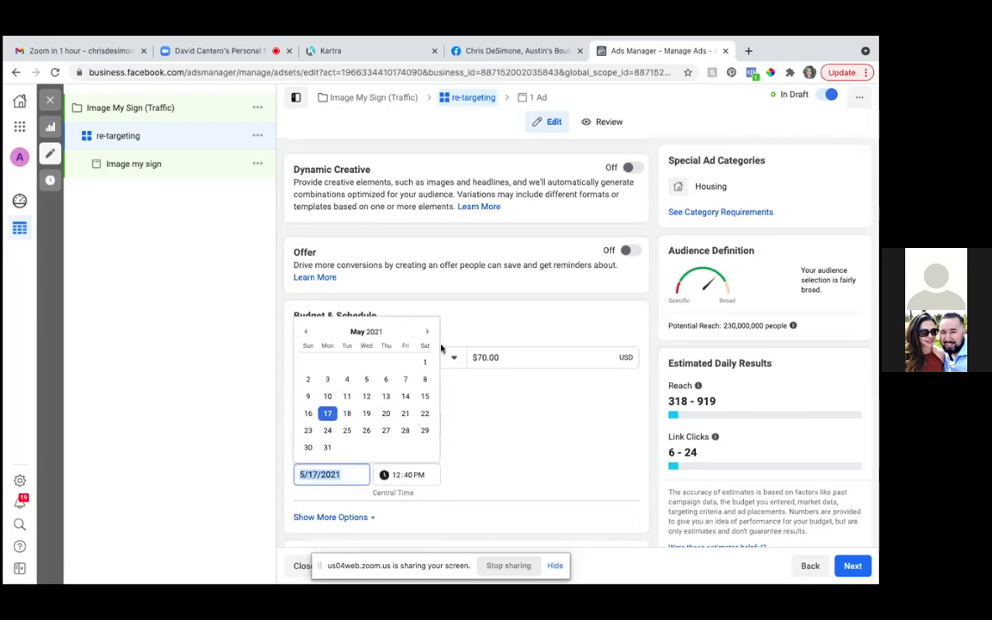
pyautogui.click(307, 334)
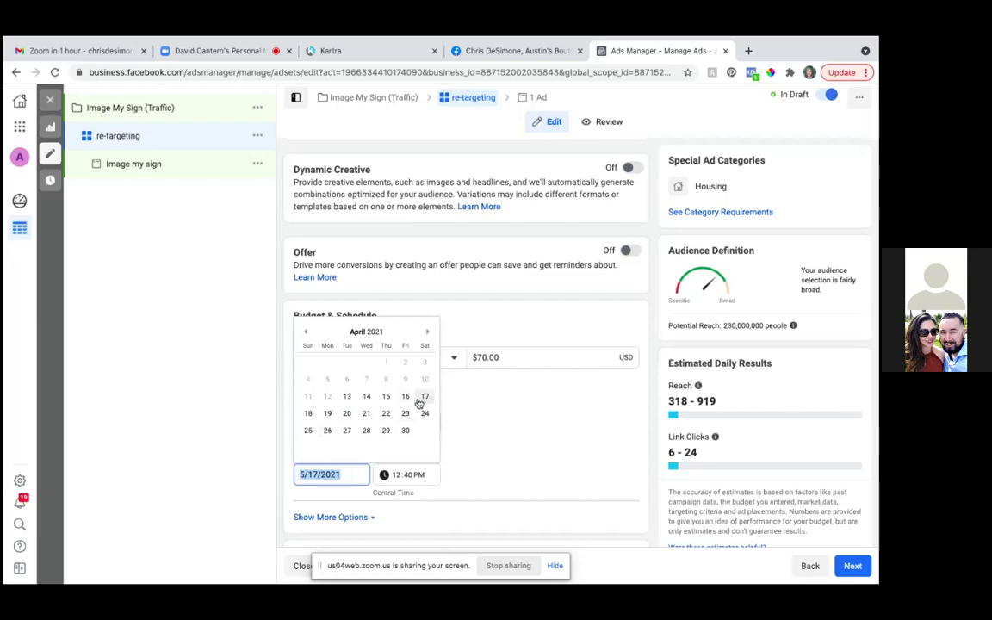
pyautogui.click(346, 418)
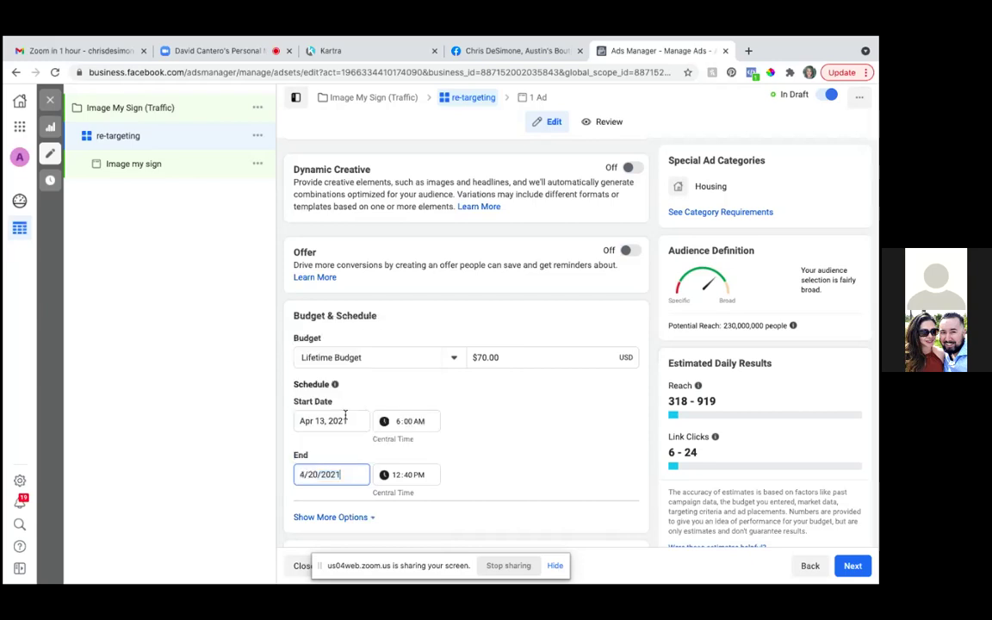
pyautogui.scroll(-1, 570, 404)
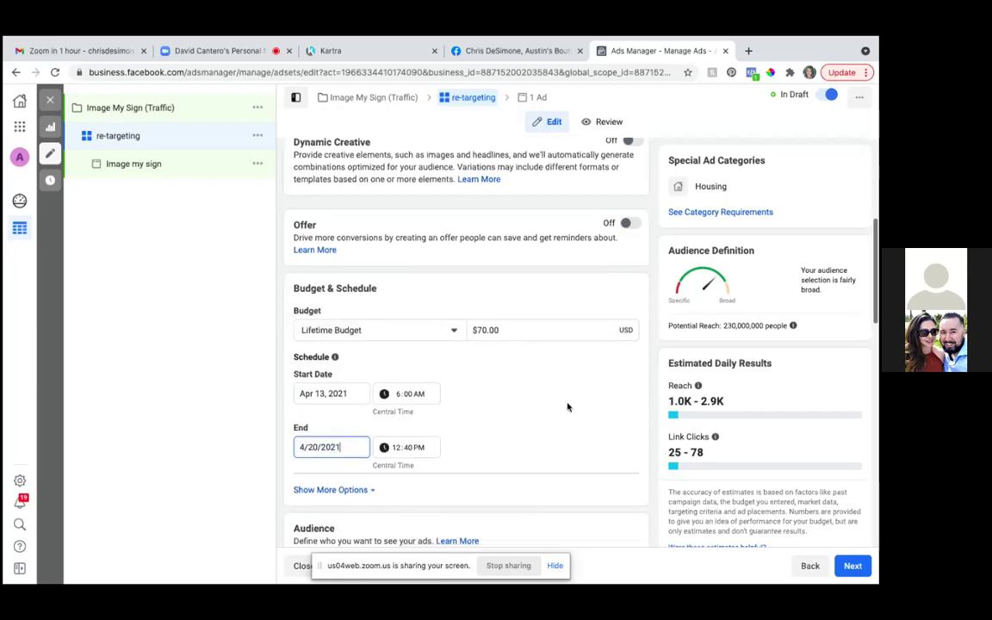
pyautogui.click(399, 442)
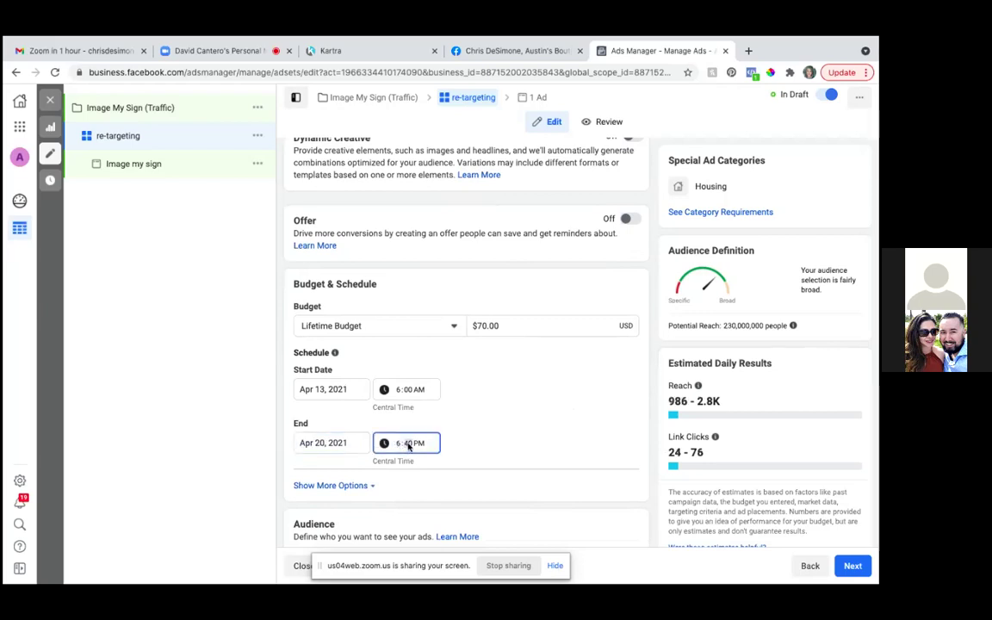
# - Set the end time to 6:00 AM on Apr 20, 2021 and reset the past end date
pyautogui.press('BackSpace')
pyautogui.write('6')
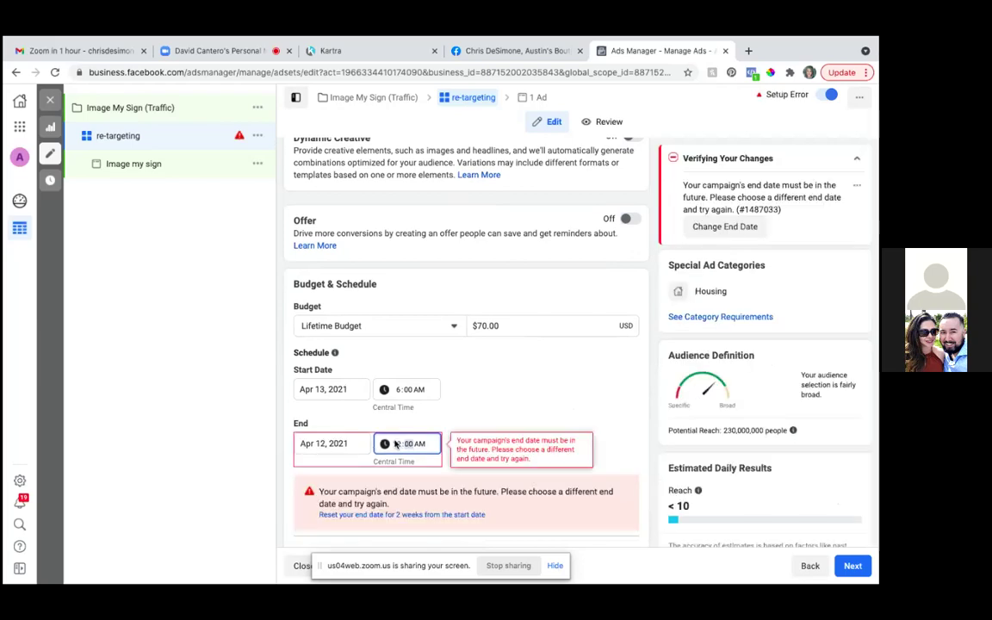
pyautogui.press('BackSpace')
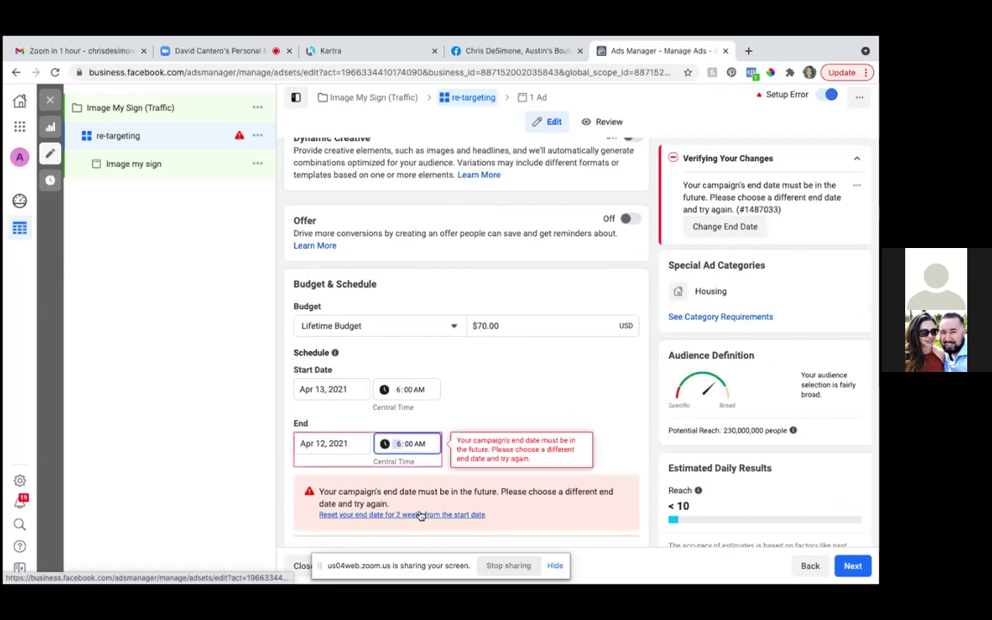
pyautogui.click(420, 514)
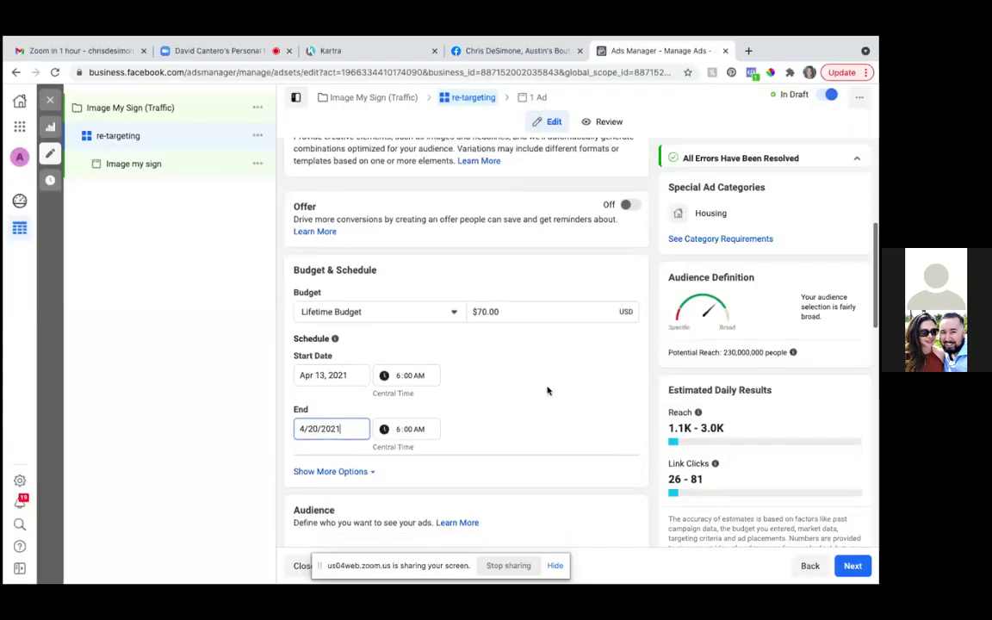
pyautogui.scroll(-6, 546, 390)
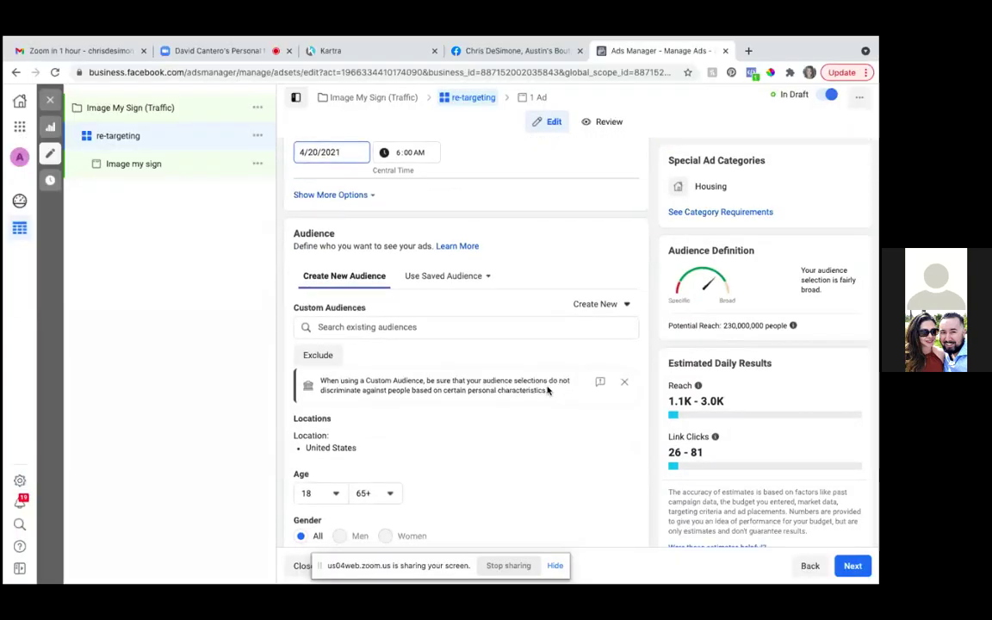
pyautogui.scroll(-3, 547, 390)
pyautogui.scroll(-1, 546, 390)
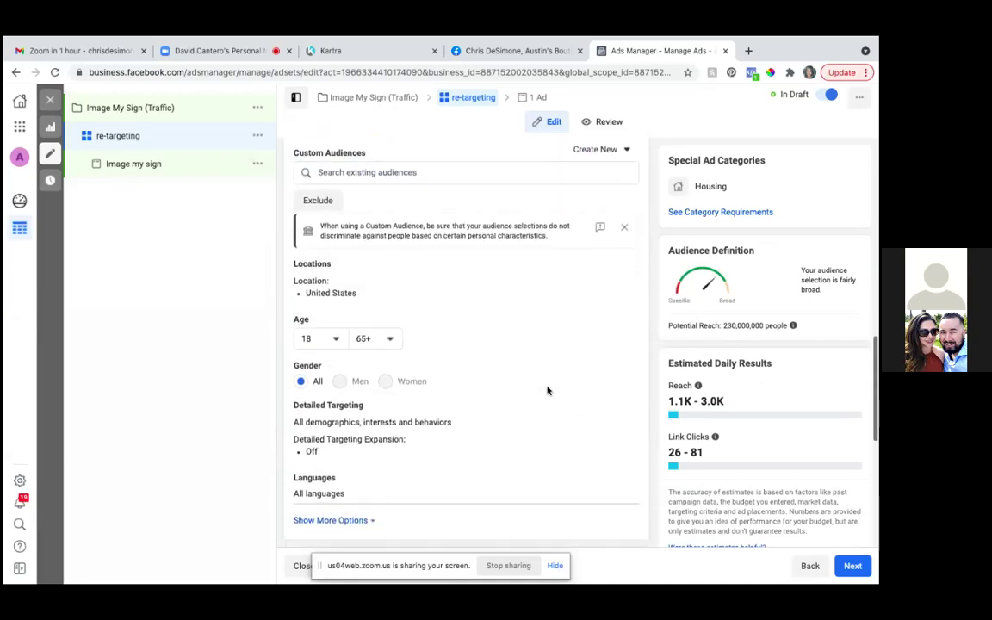
pyautogui.scroll(-5, 547, 390)
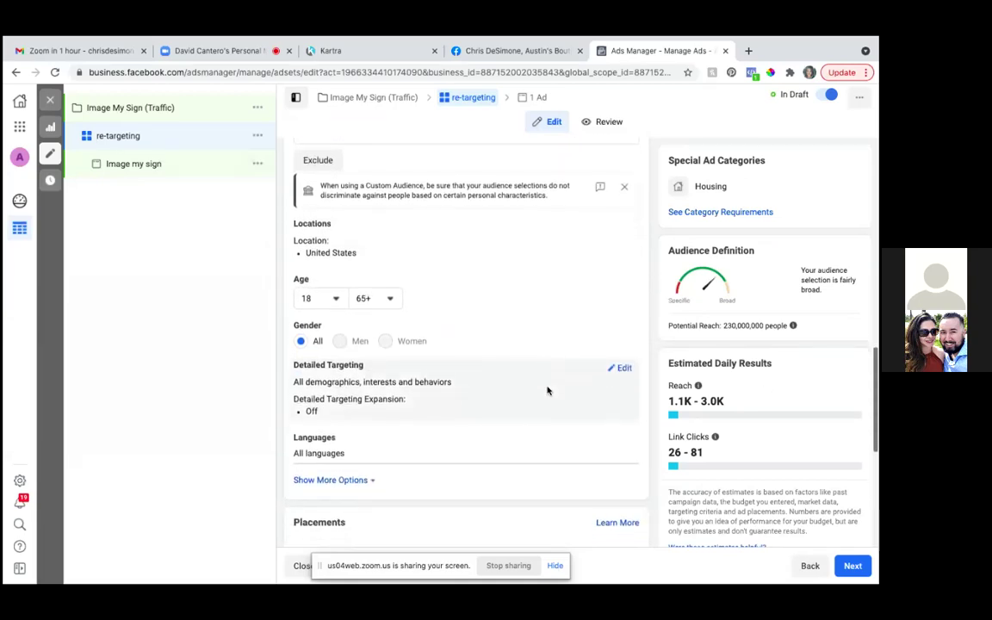
pyautogui.scroll(-4, 546, 390)
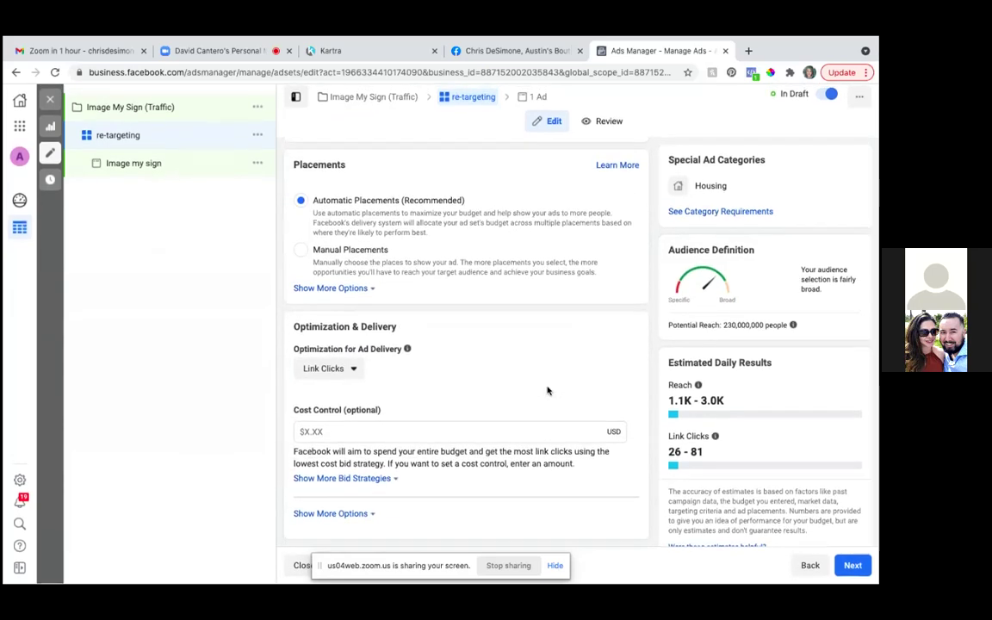
pyautogui.scroll(4, 546, 390)
pyautogui.scroll(10, 547, 391)
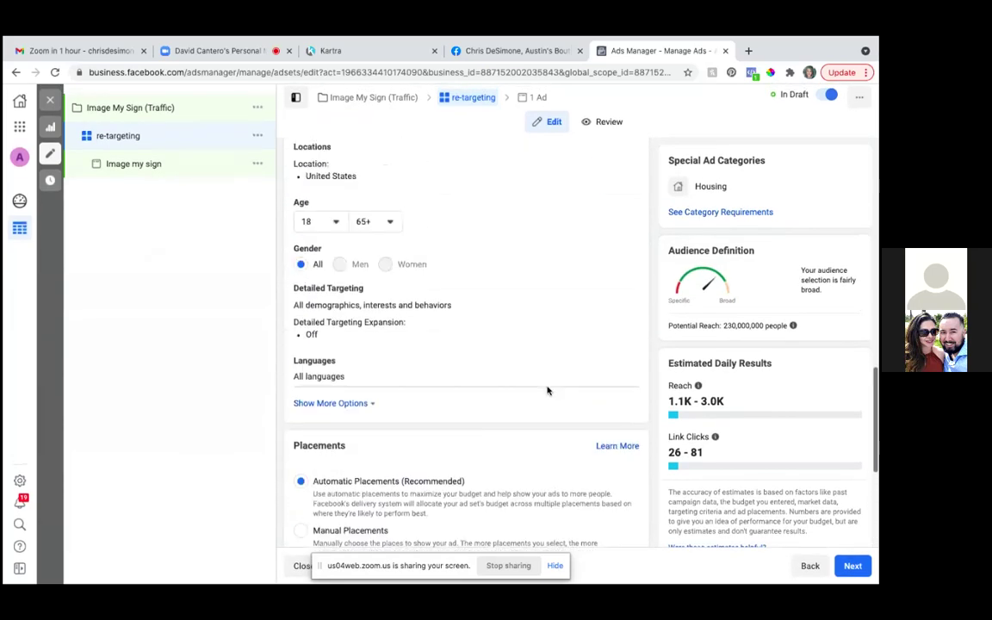
pyautogui.scroll(-1, 547, 390)
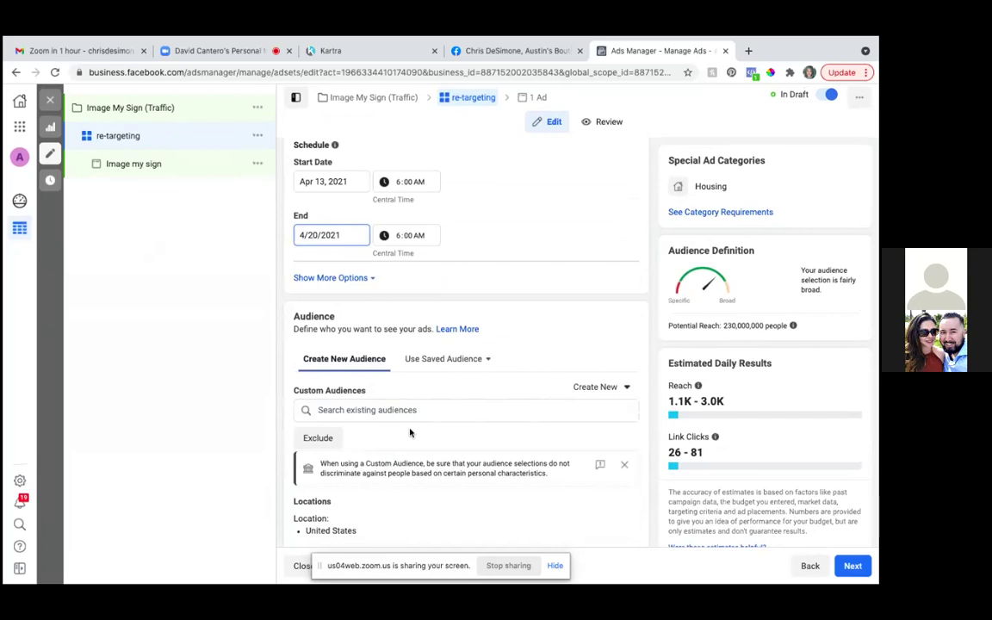
# - Include Spring Selling Season Update, seller guide page visitors (only) and Intro video (25%) audiences, then add exclusions
pyautogui.click(412, 411)
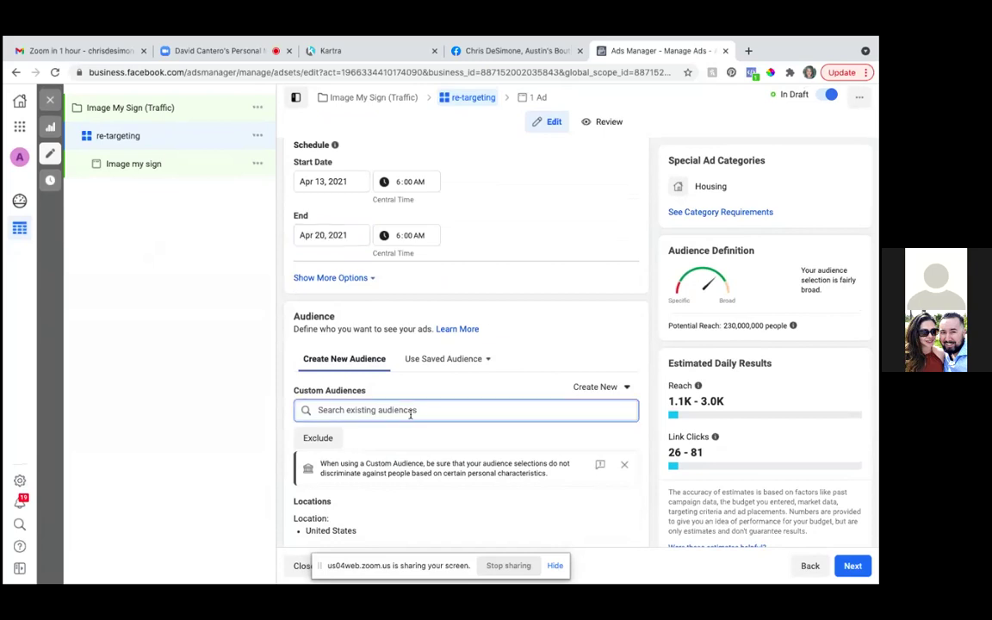
pyautogui.scroll(-2, 422, 458)
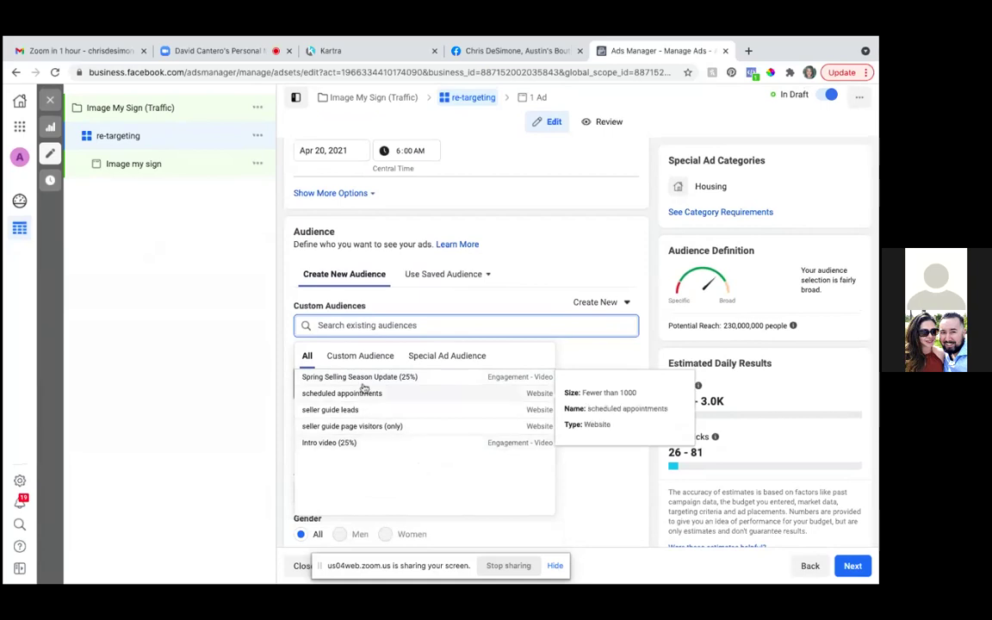
pyautogui.click(374, 360)
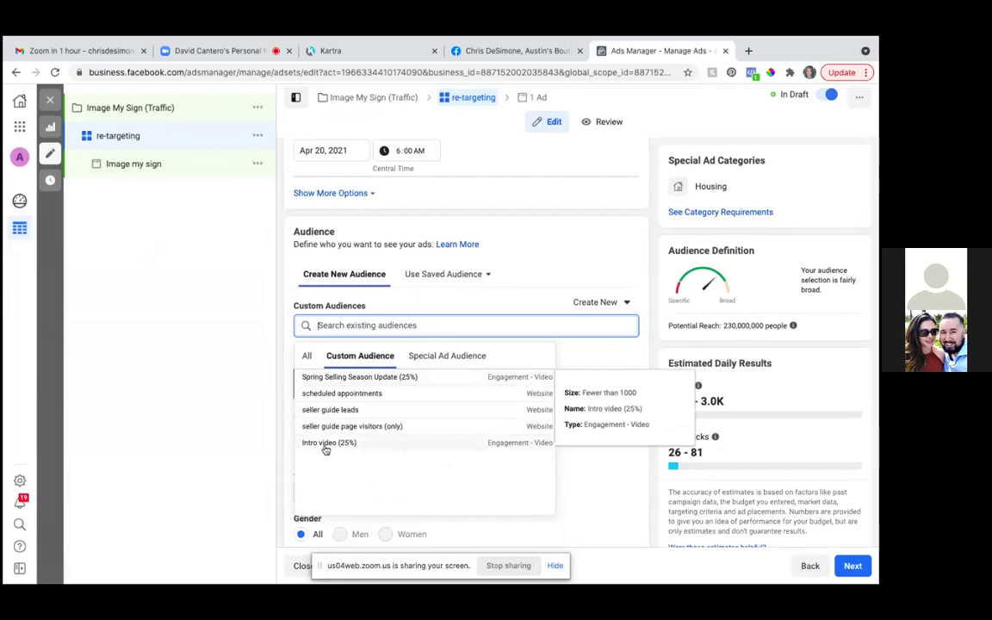
pyautogui.click(333, 378)
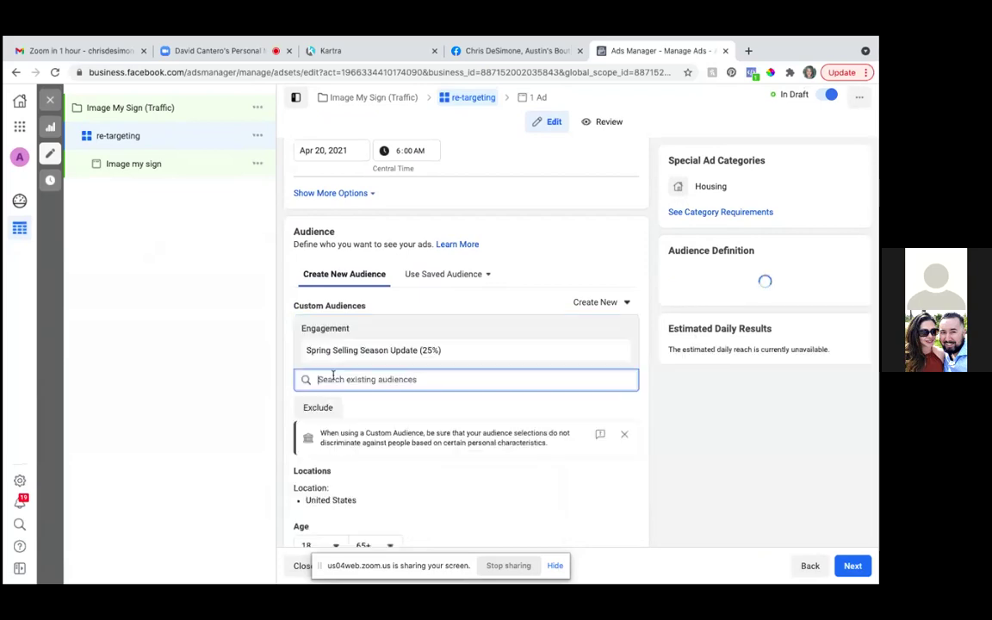
pyautogui.click(318, 384)
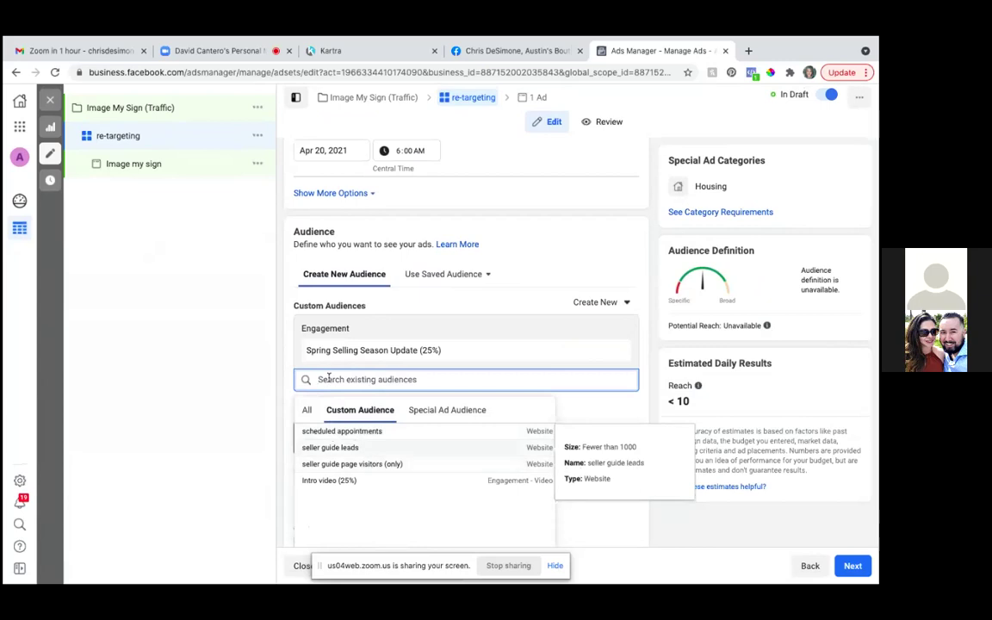
pyautogui.click(379, 469)
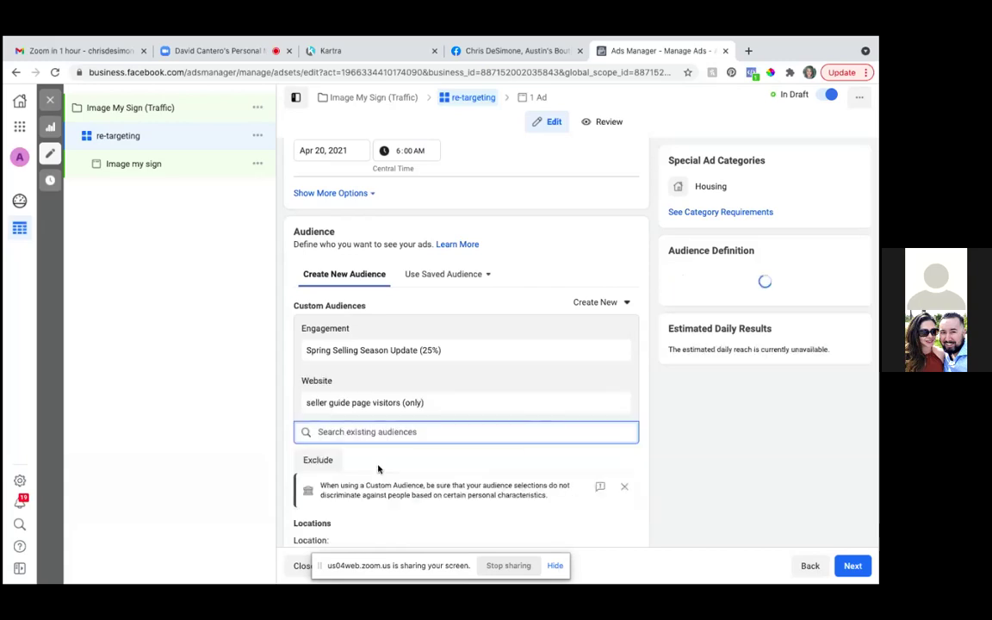
pyautogui.click(330, 429)
pyautogui.click(329, 428)
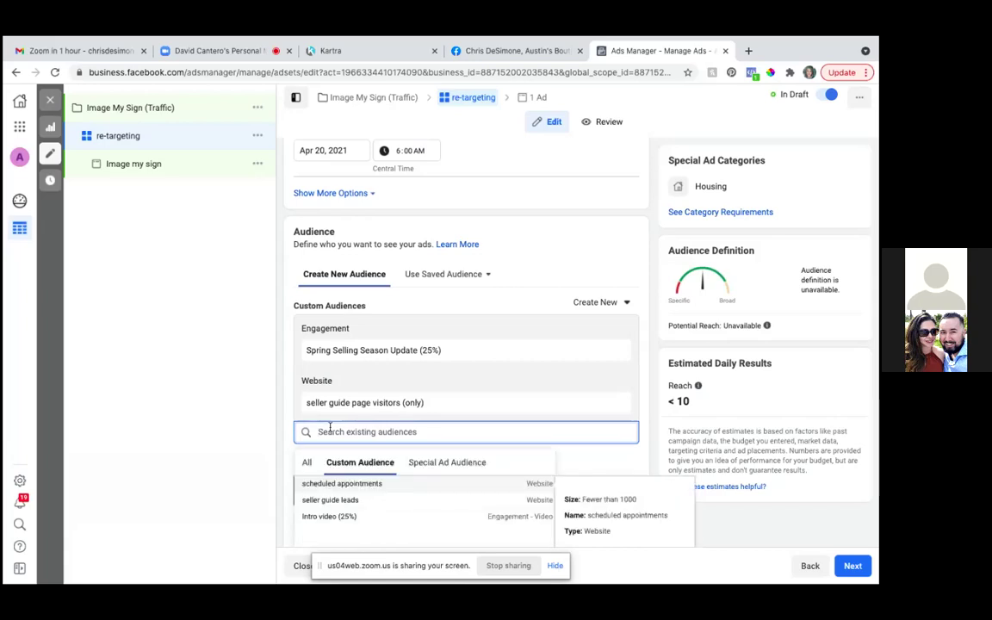
pyautogui.click(333, 517)
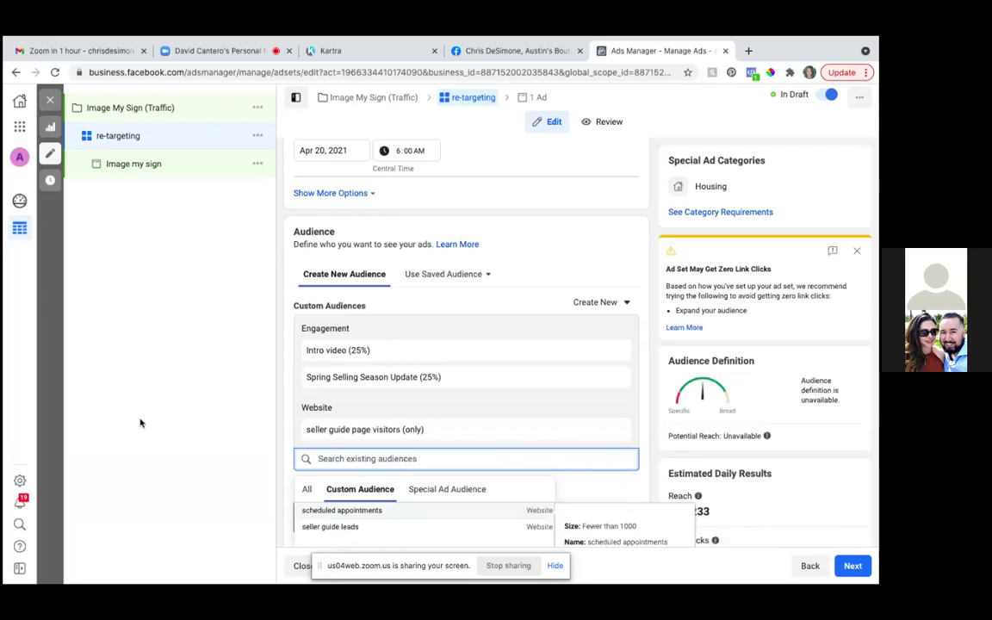
pyautogui.click(129, 388)
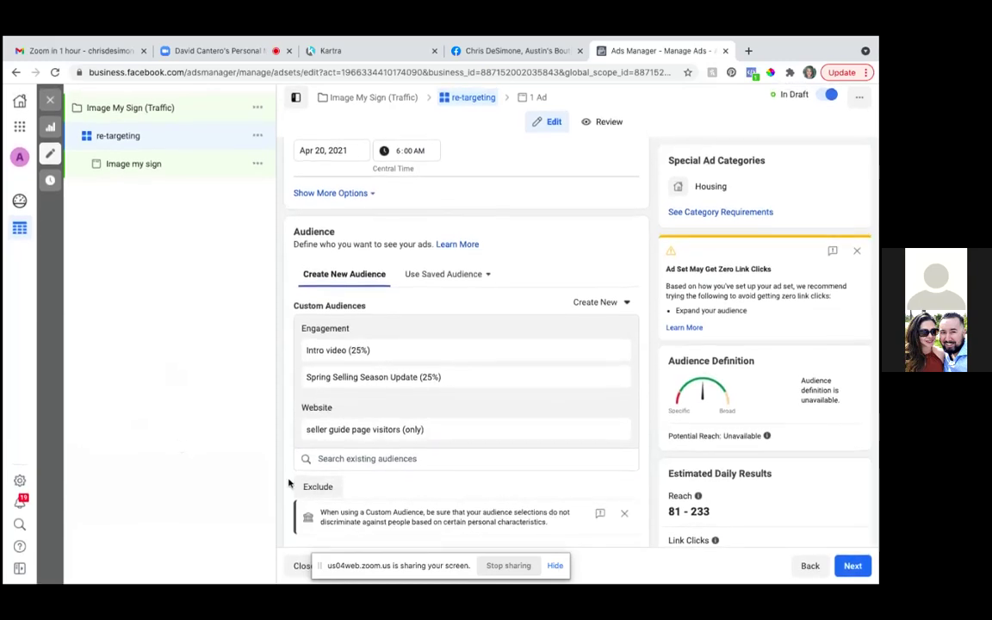
pyautogui.click(320, 486)
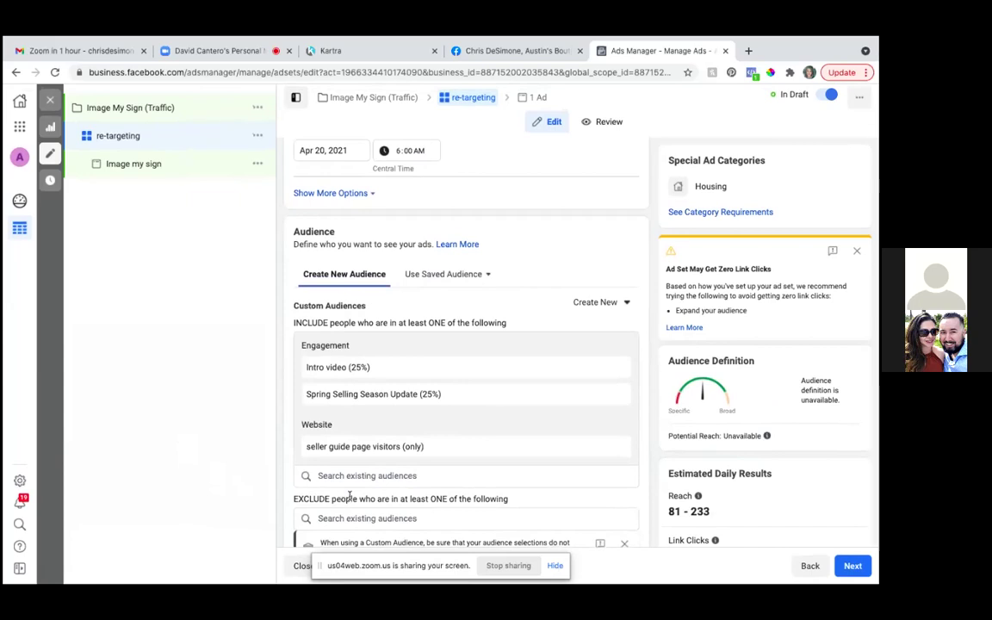
# - Exclude the seller guide leads custom audience, dismissing the overlap warning
pyautogui.scroll(-5, 350, 495)
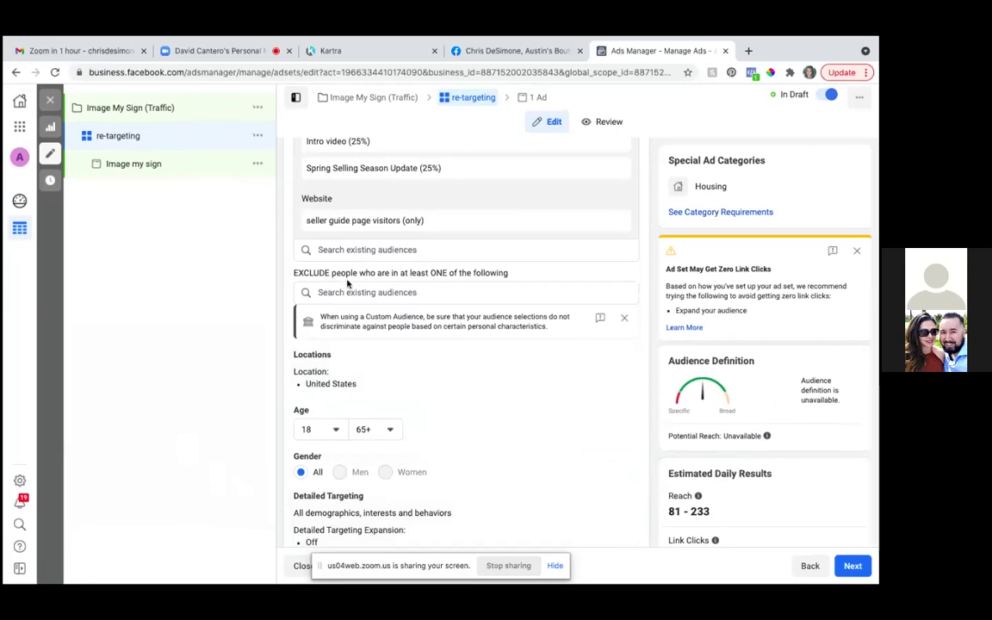
pyautogui.click(380, 293)
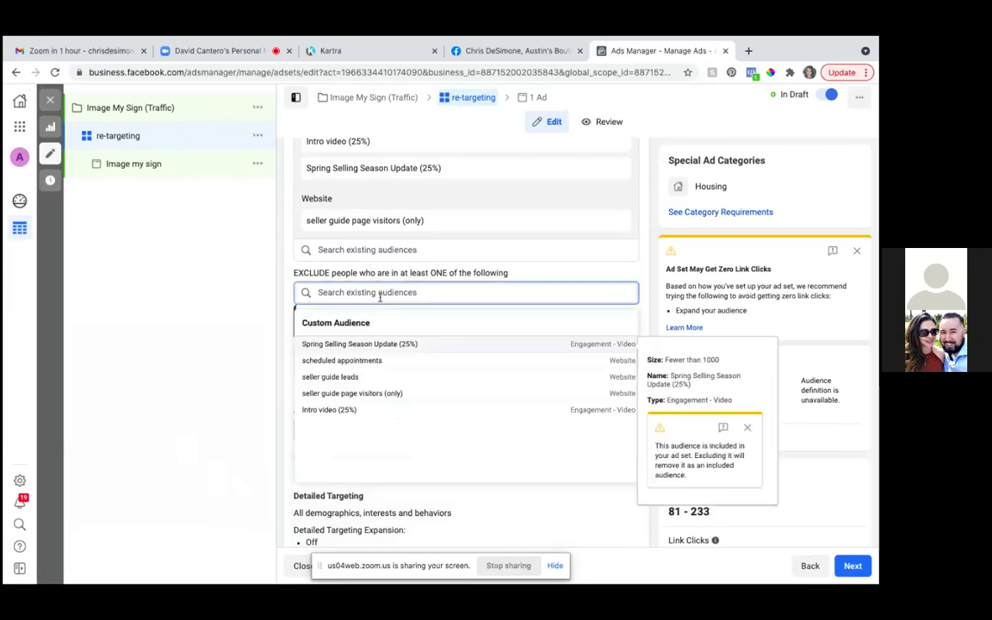
pyautogui.click(330, 377)
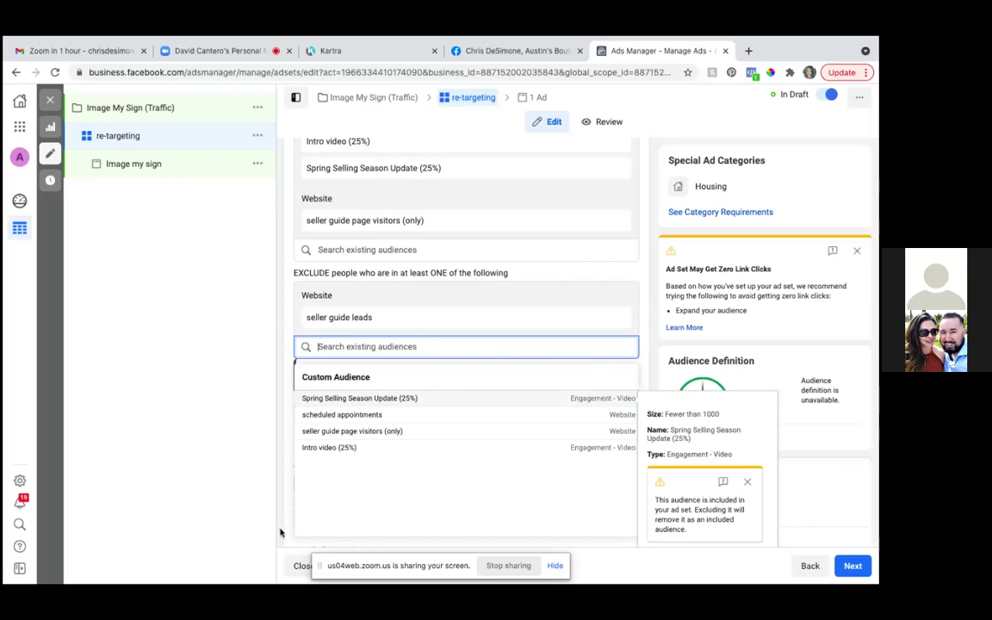
pyautogui.click(748, 485)
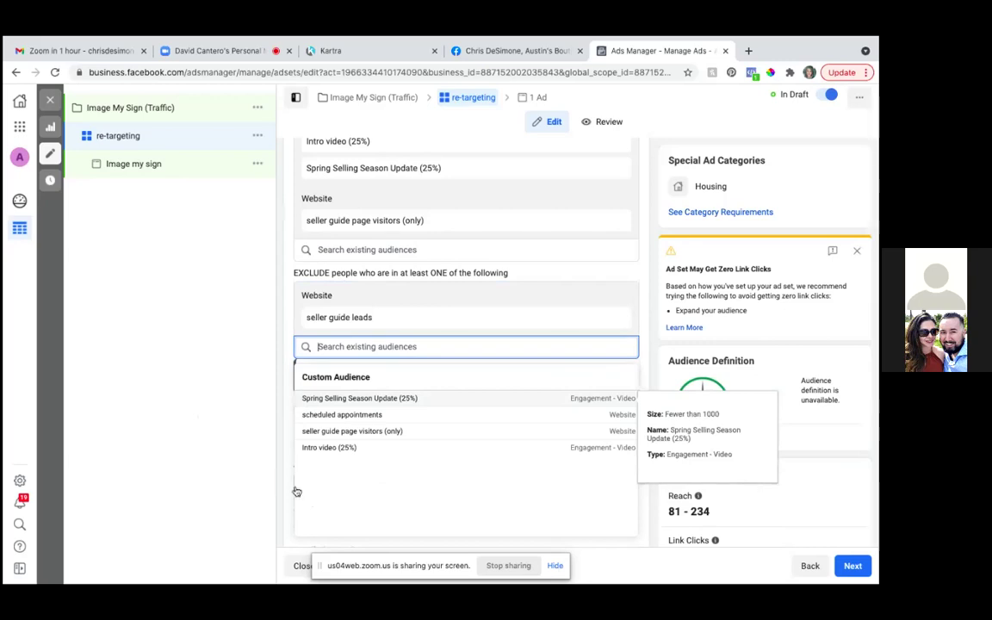
pyautogui.click(228, 437)
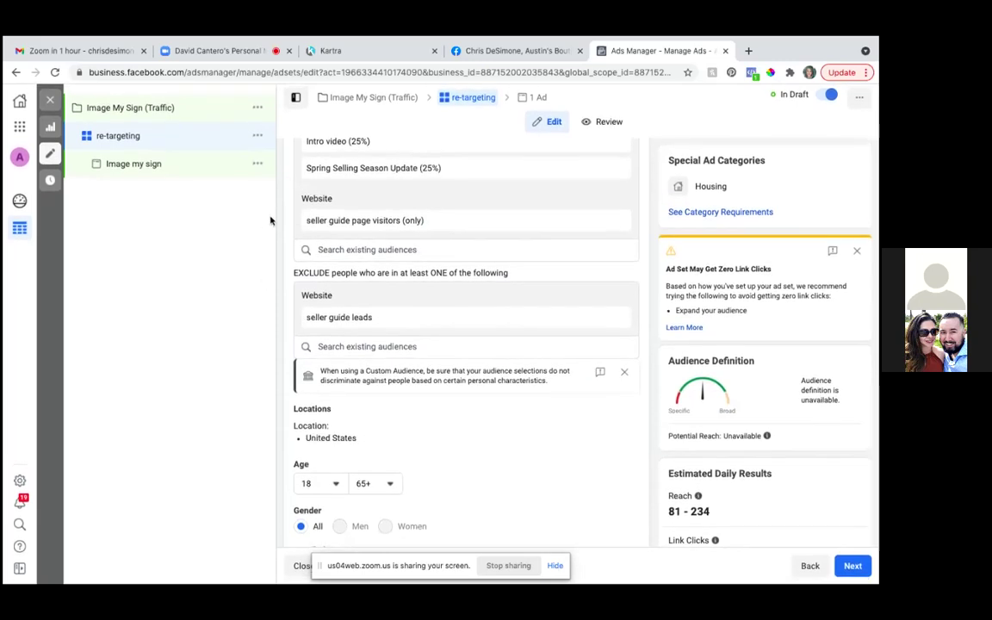
# - Expand the extra audience options below Languages, revealing Connections set to All people
pyautogui.scroll(3, 390, 239)
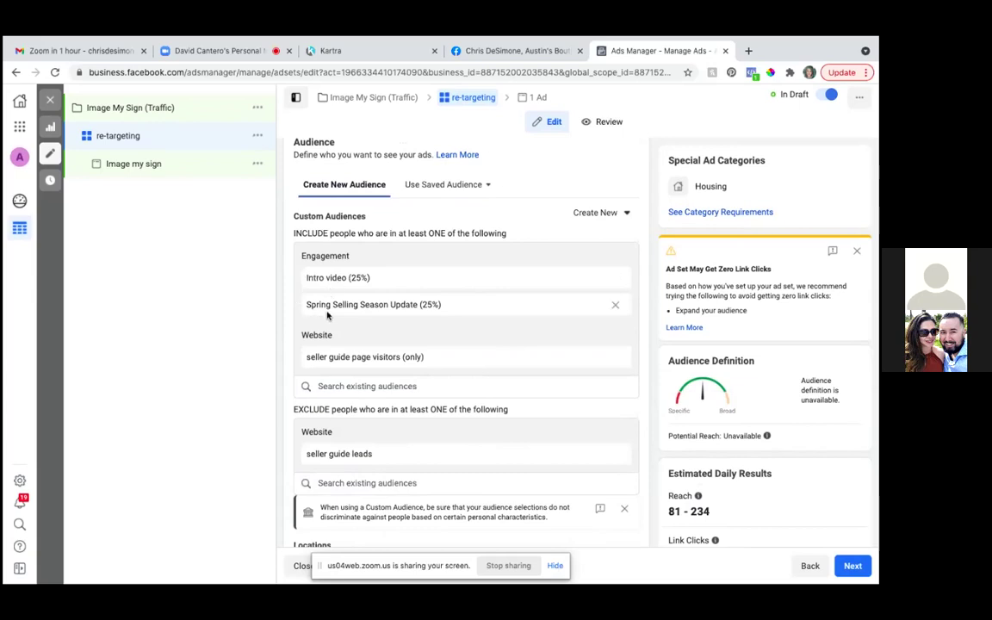
pyautogui.scroll(-2, 398, 318)
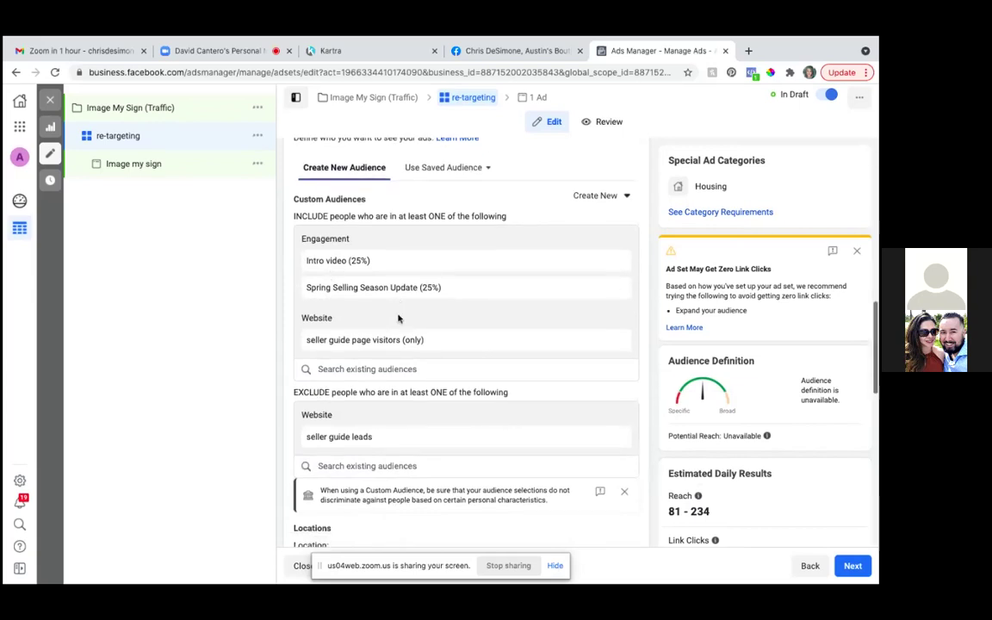
pyautogui.scroll(-5, 398, 319)
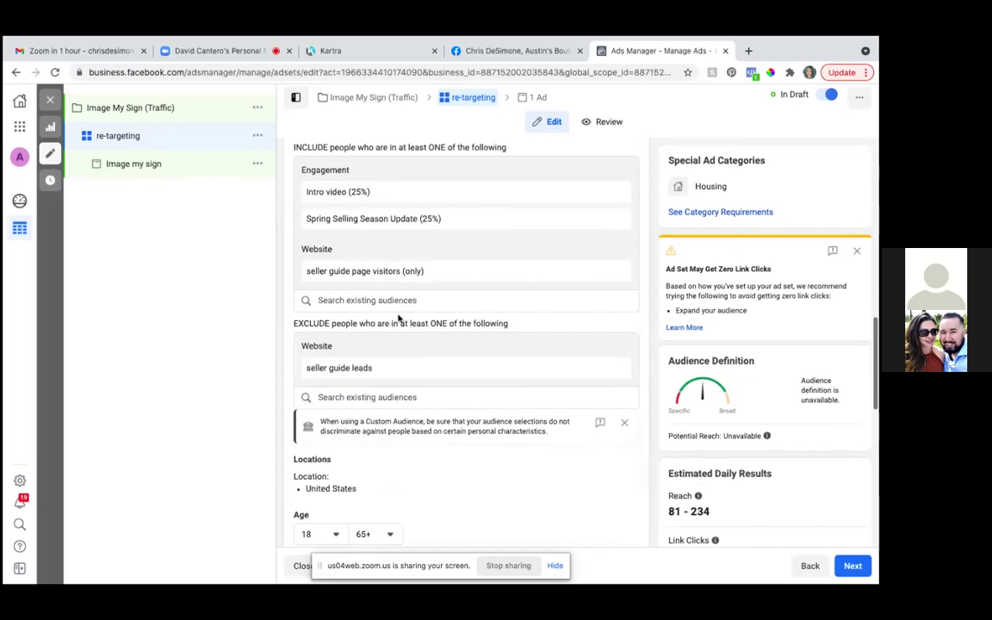
pyautogui.scroll(-12, 398, 318)
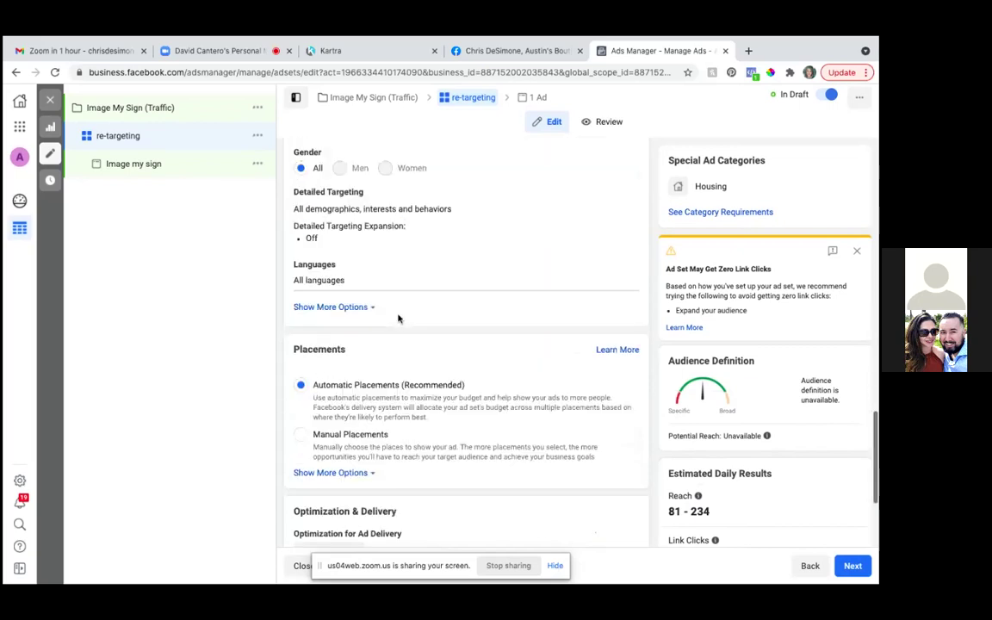
pyautogui.scroll(-12, 398, 317)
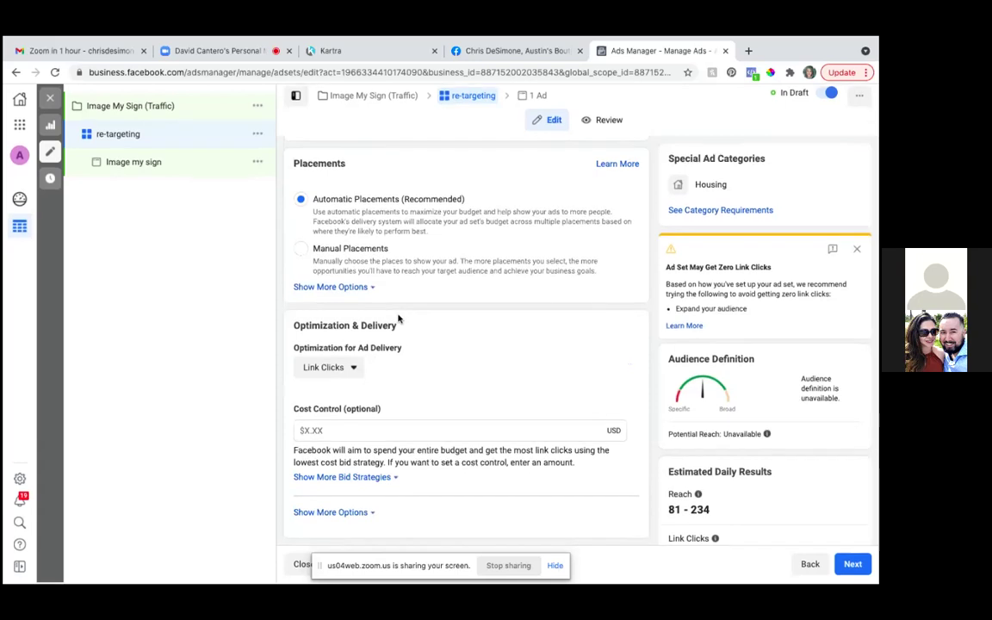
pyautogui.scroll(8, 397, 319)
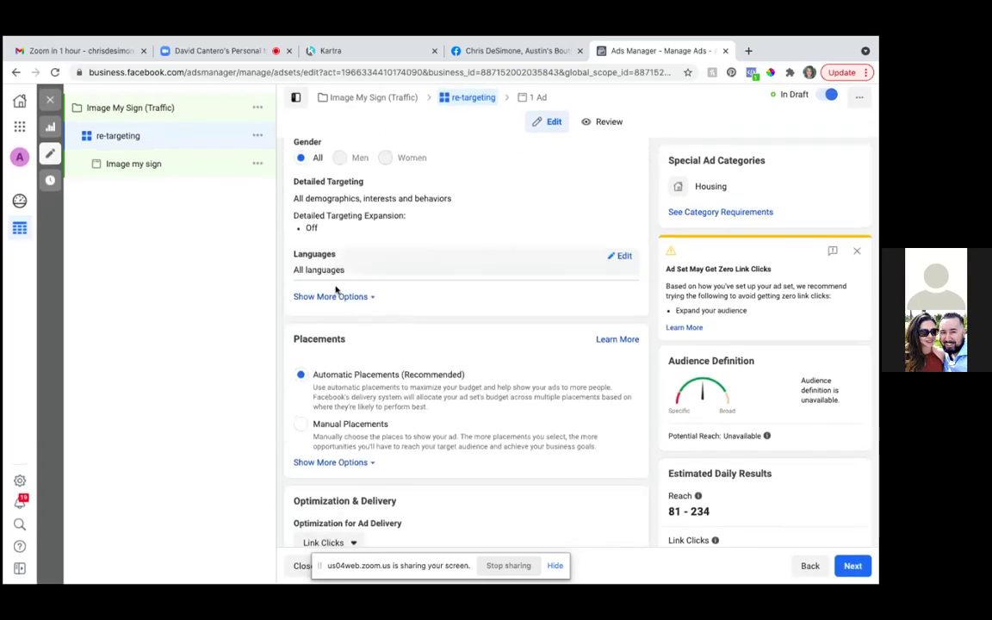
pyautogui.click(335, 297)
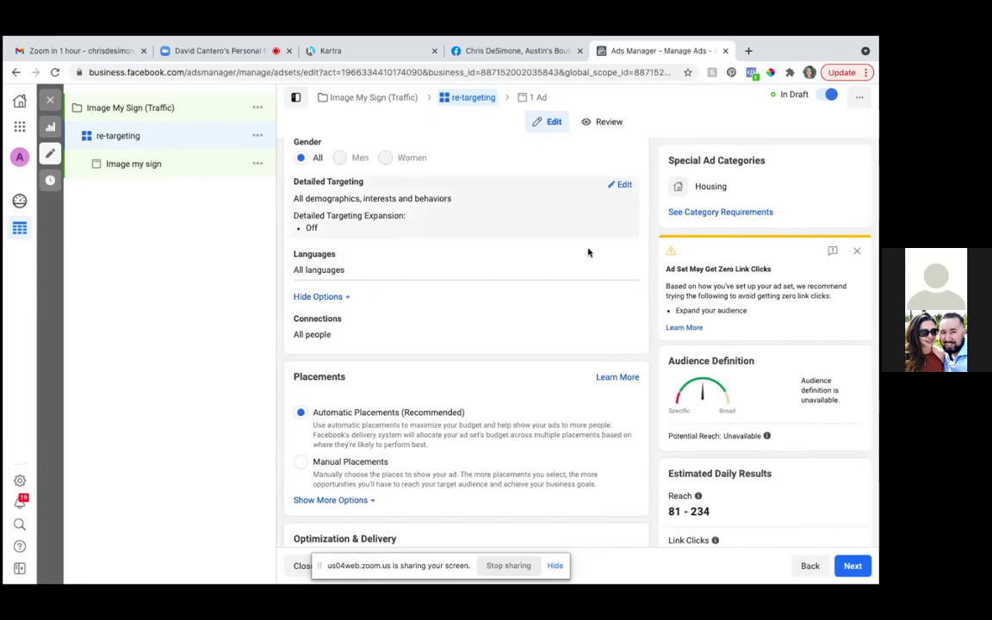
# - Add English (All) as the ad set language, cutting estimated reach to 72–209
pyautogui.click(621, 256)
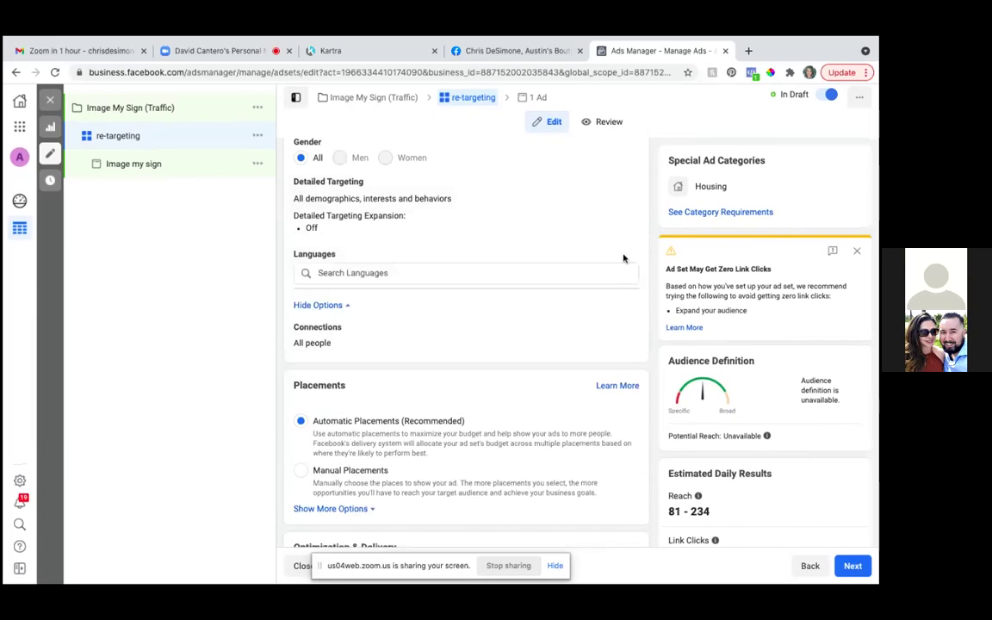
pyautogui.click(346, 274)
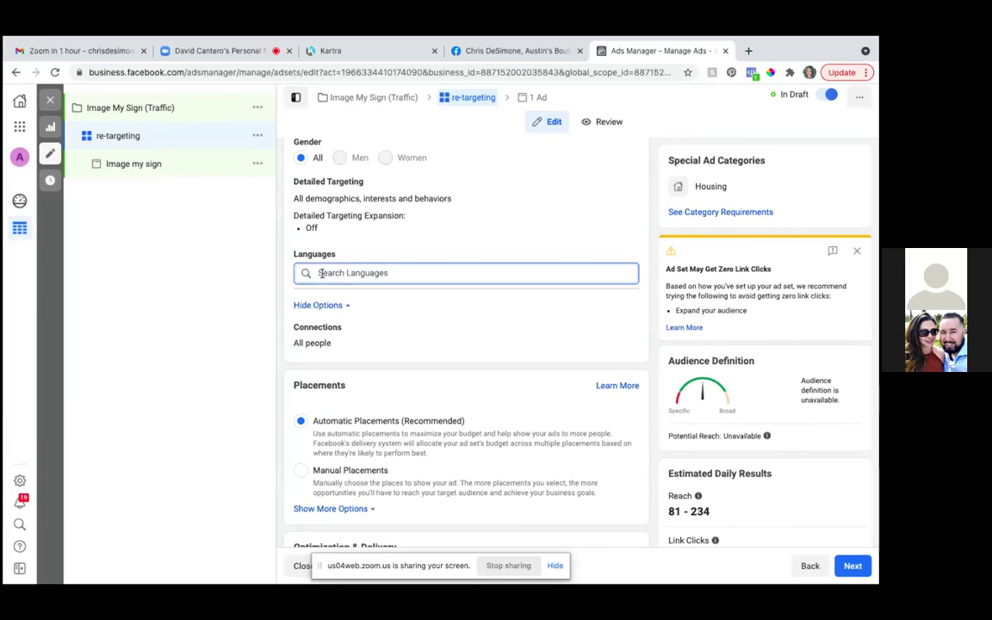
pyautogui.write('e')
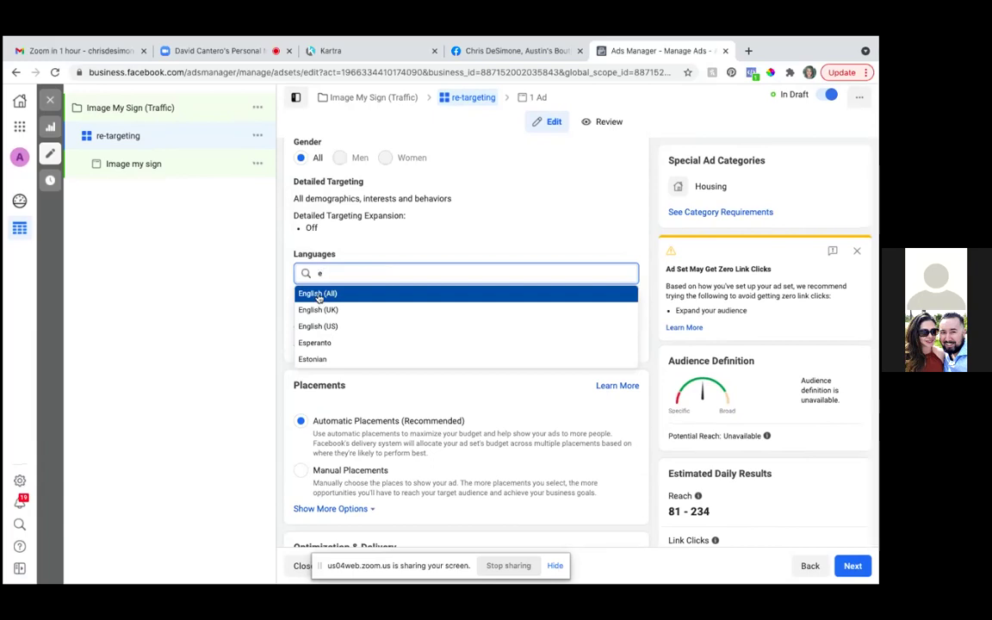
pyautogui.click(319, 293)
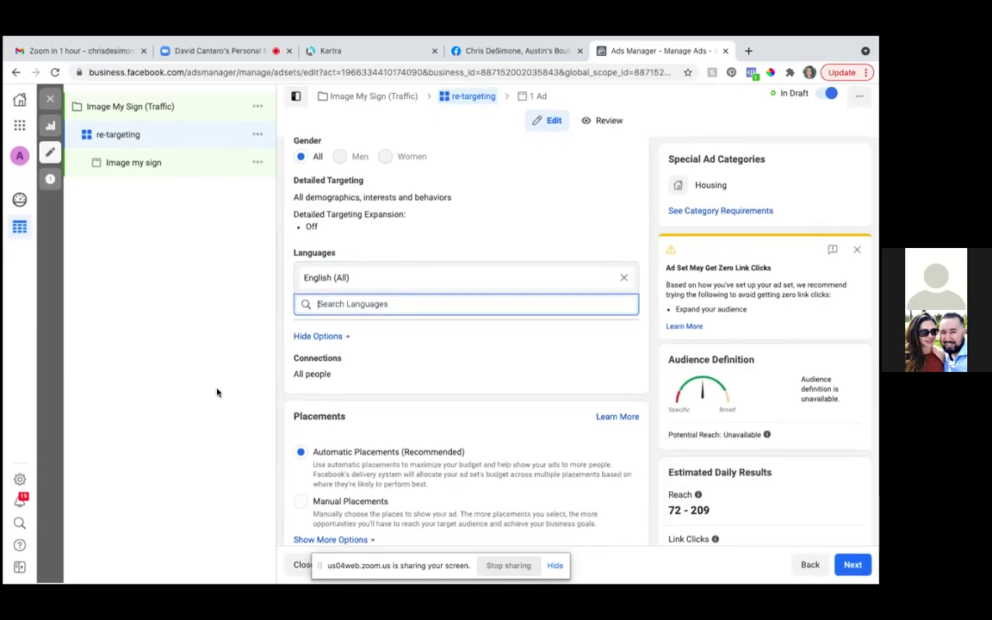
# - Scroll the ad set form to the Audience section showing United States, ages 18–65+
pyautogui.scroll(10, 516, 189)
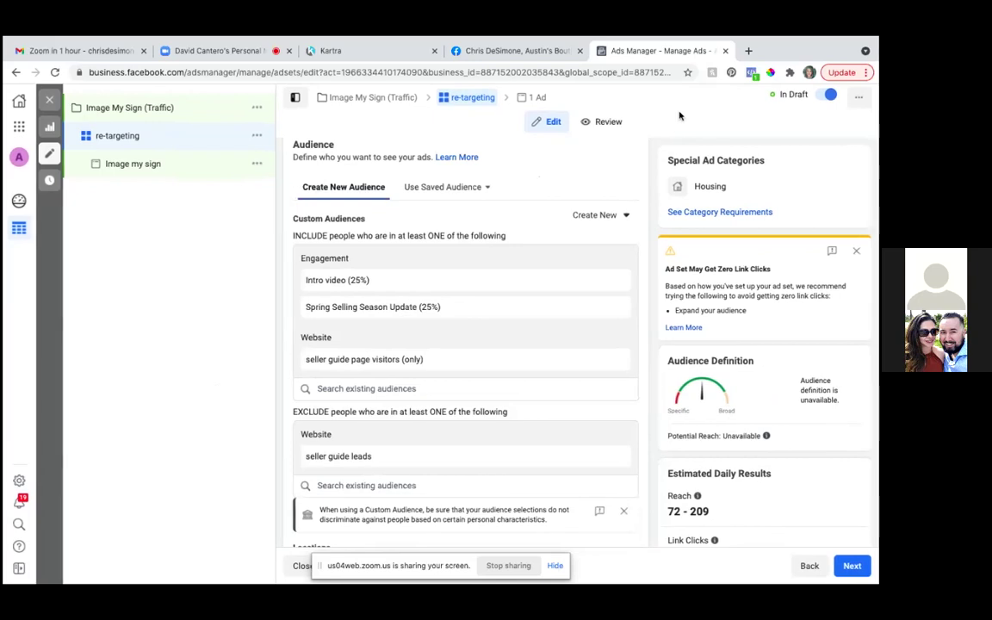
pyautogui.scroll(1, 549, 180)
pyautogui.scroll(-8, 549, 180)
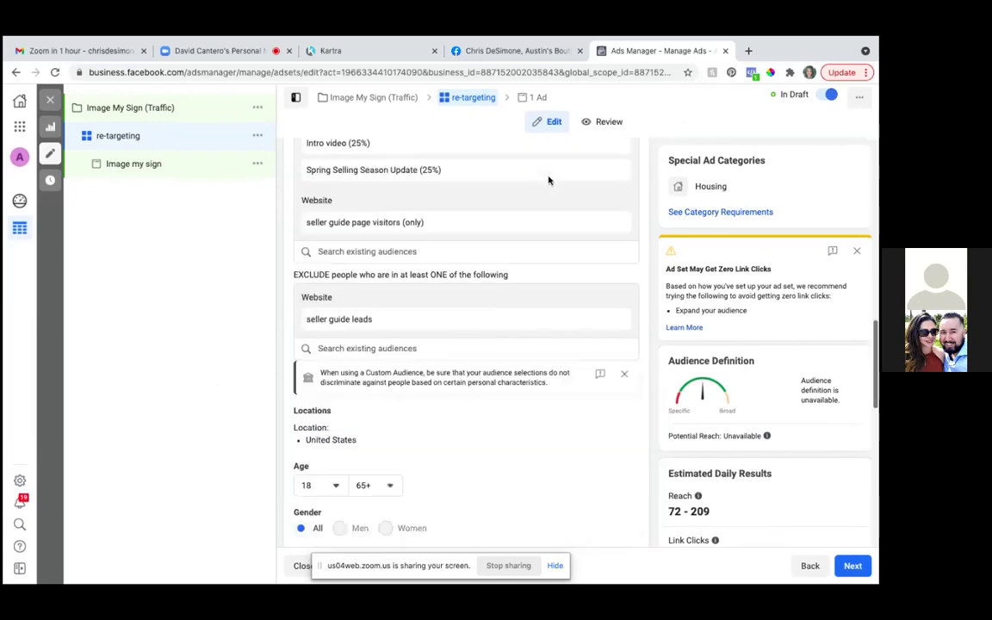
pyautogui.scroll(-2, 548, 180)
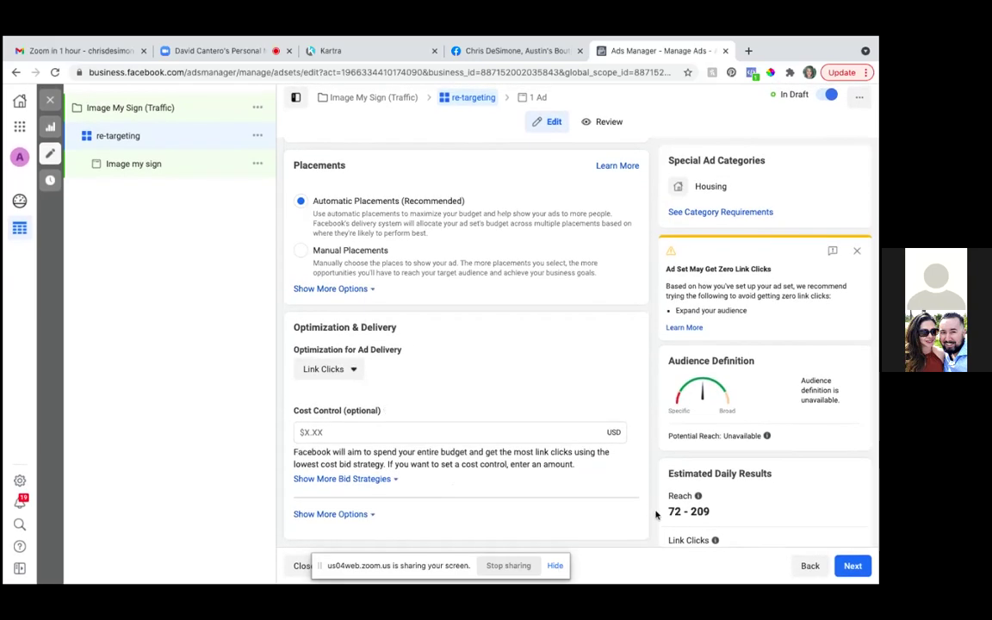
pyautogui.scroll(-1, 624, 514)
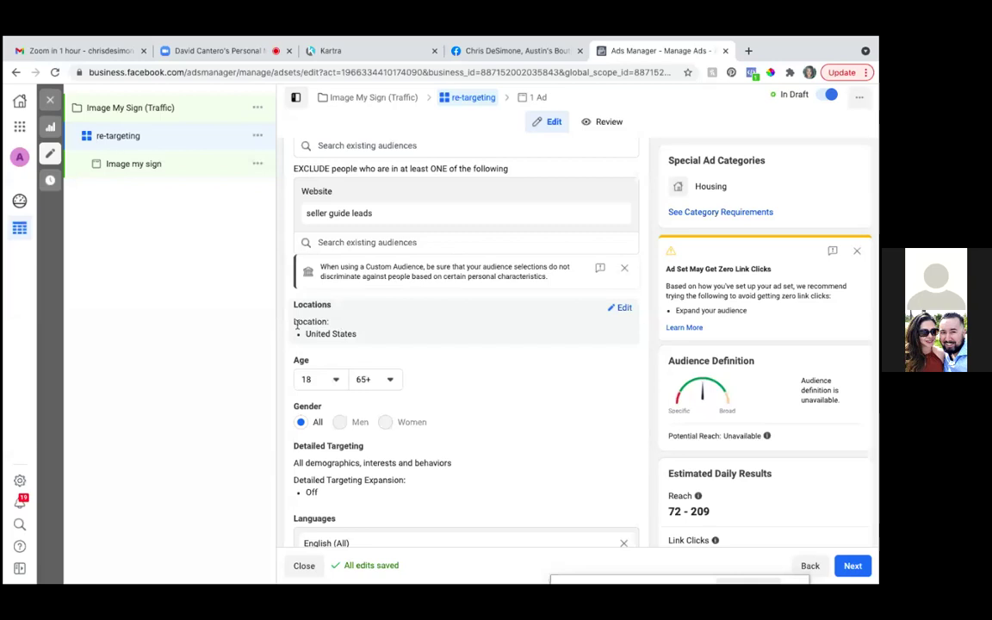
# - Replace United States with the 11400 W Parmer Ln, Cedar Park, Texas address (+15 mi)
pyautogui.click(621, 308)
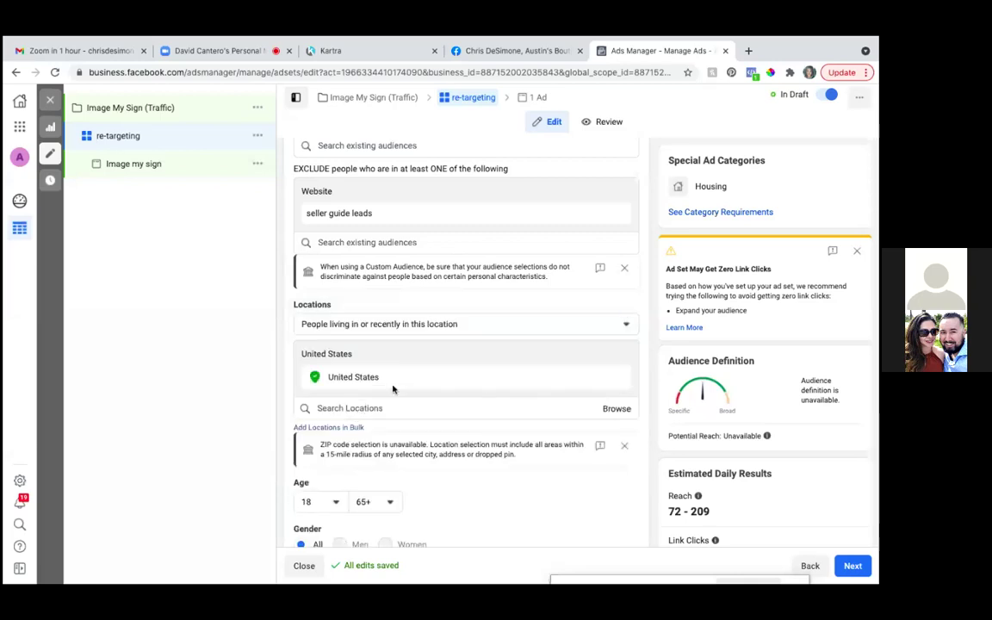
pyautogui.scroll(-2, 420, 372)
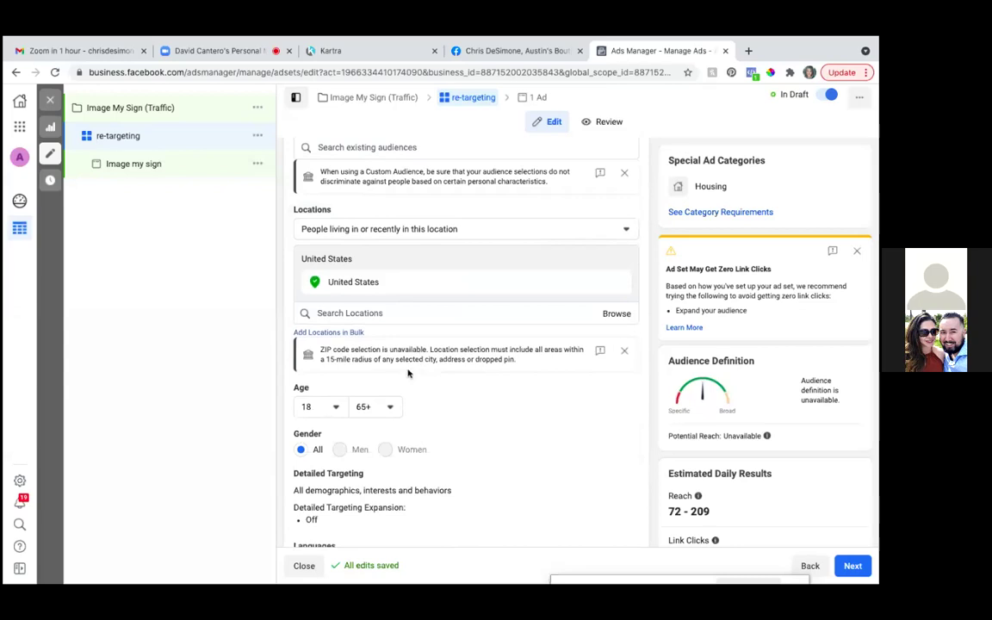
pyautogui.click(391, 315)
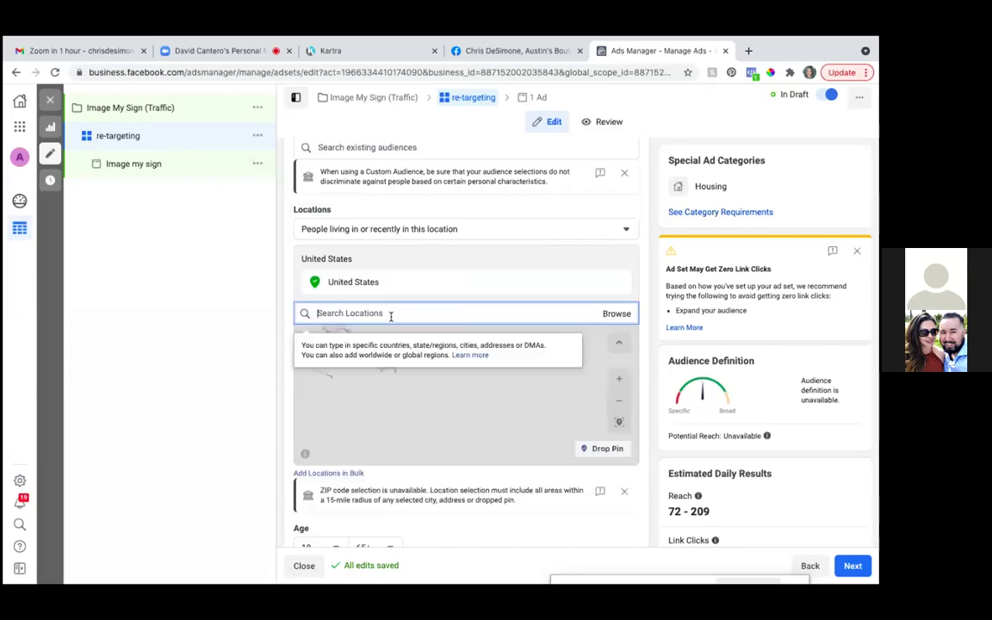
pyautogui.write('11400')
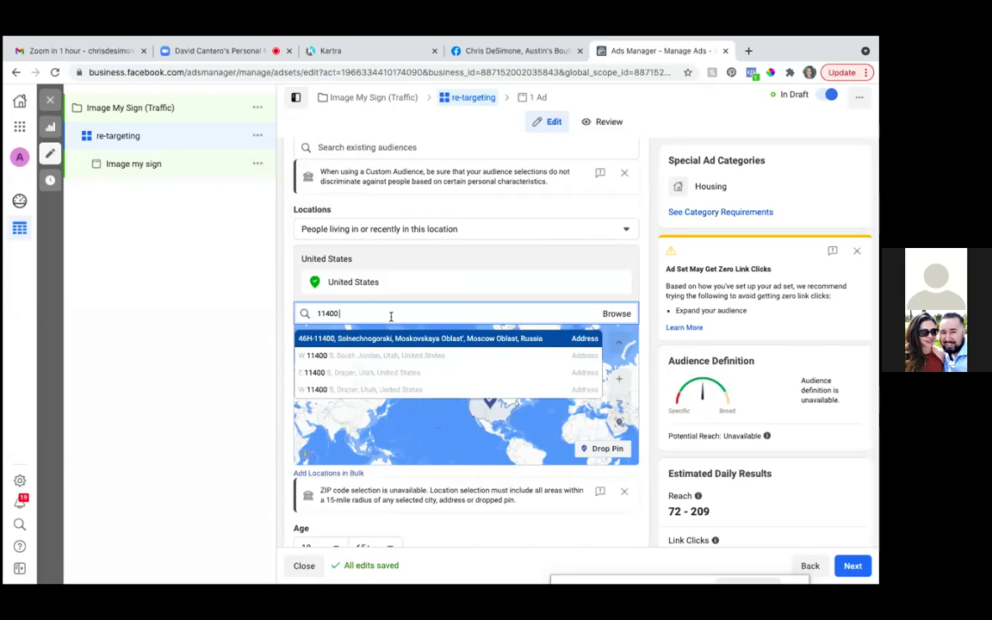
pyautogui.write(' W ')
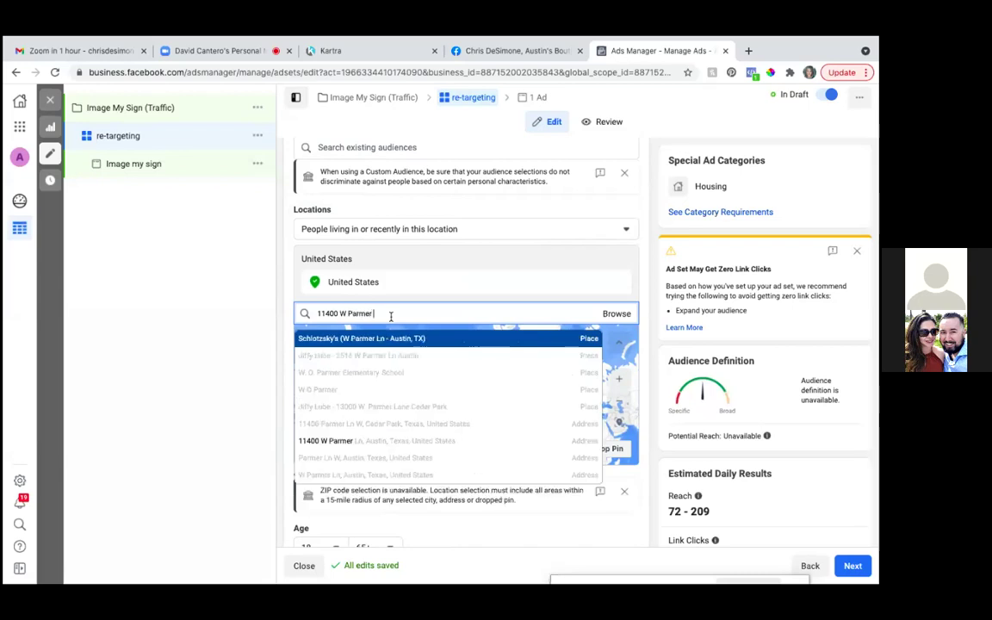
pyautogui.write('Parmer Ln')
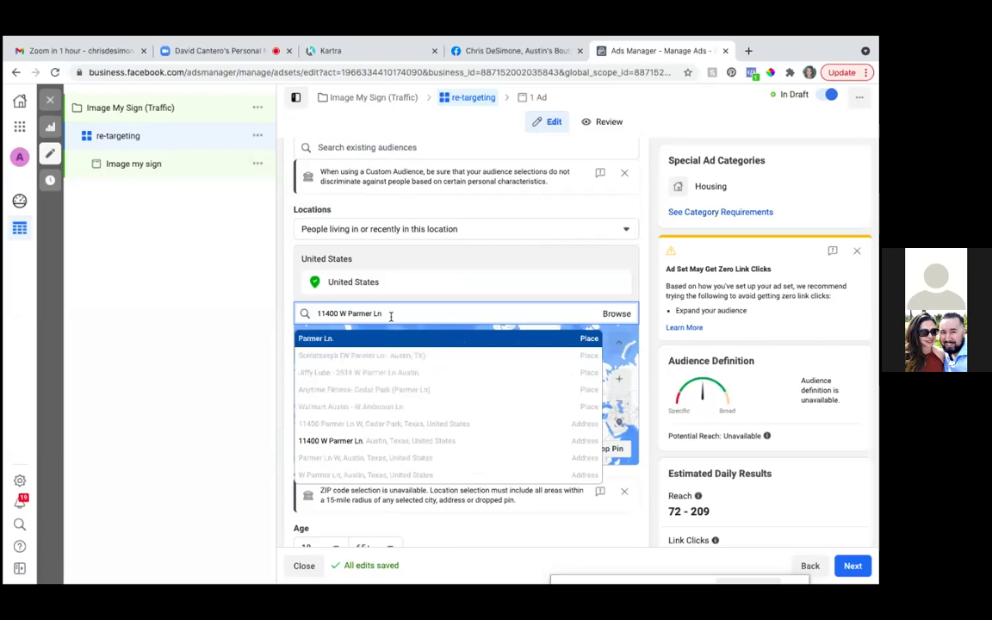
pyautogui.click(401, 423)
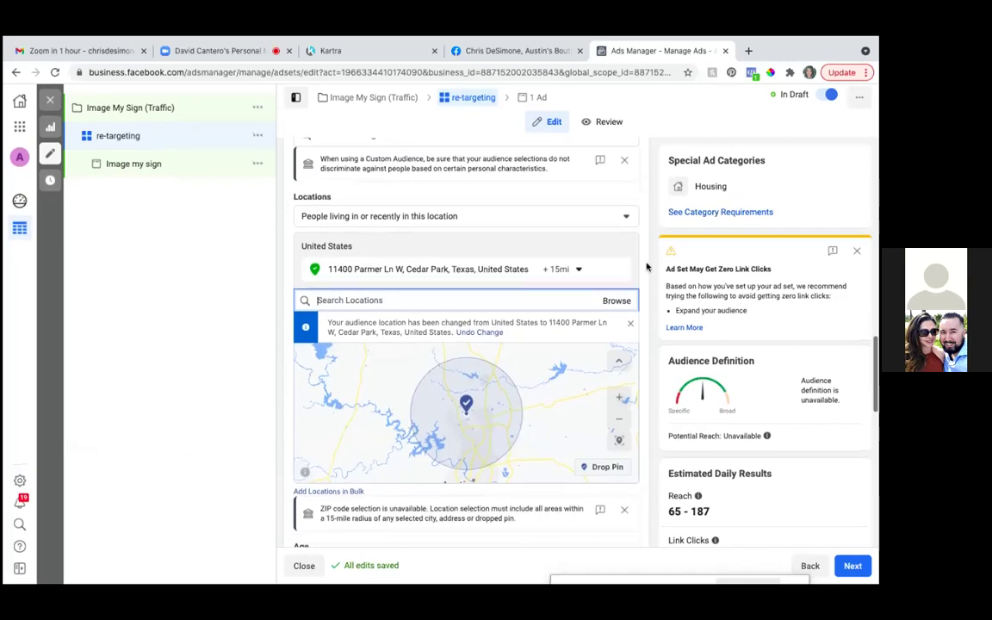
pyautogui.scroll(-3, 648, 265)
pyautogui.scroll(1, 647, 265)
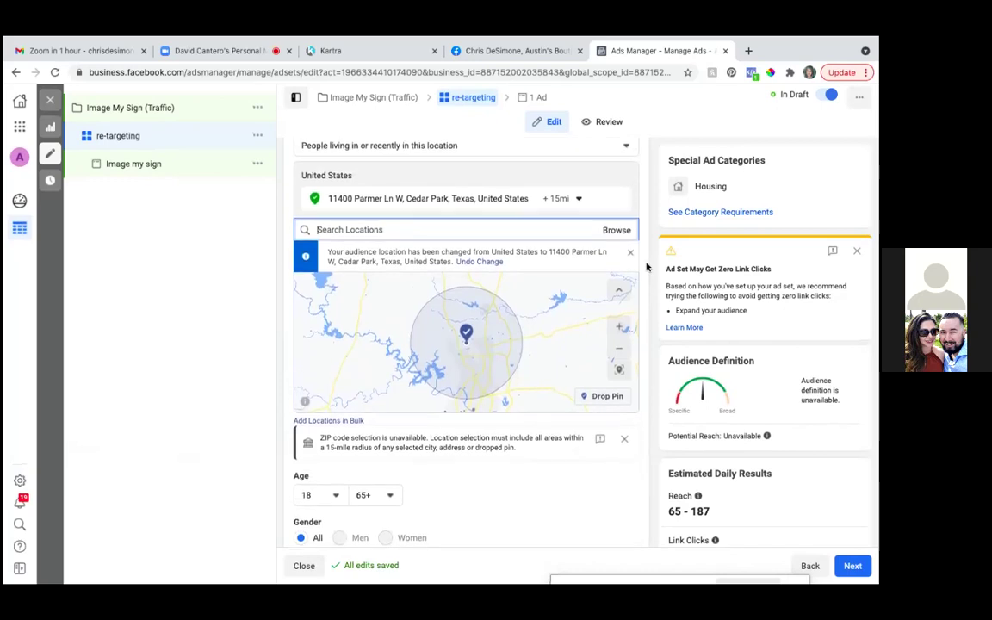
pyautogui.scroll(-1, 648, 266)
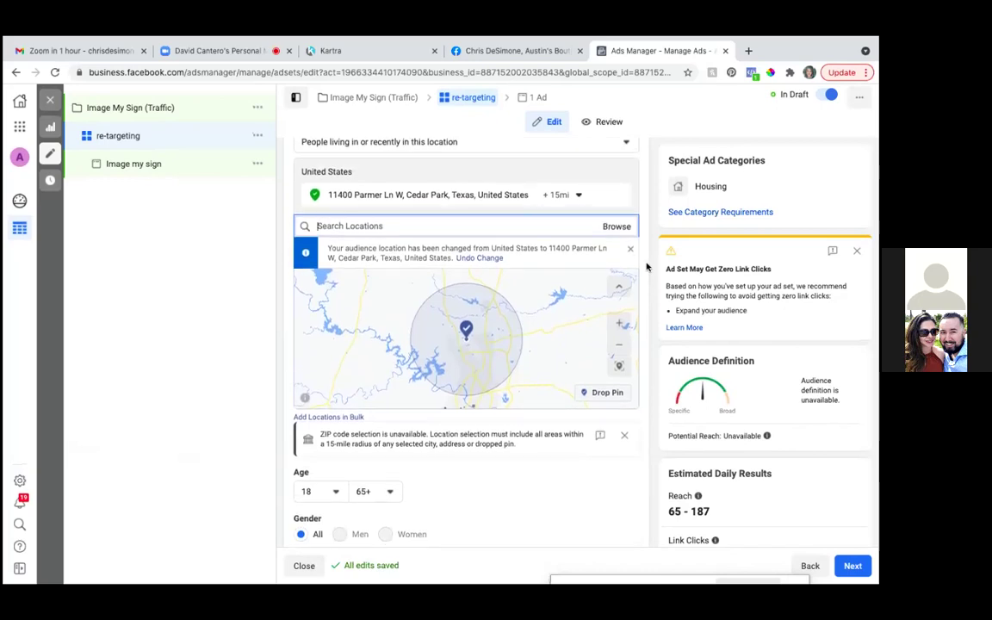
pyautogui.scroll(-1, 647, 265)
pyautogui.scroll(1, 647, 266)
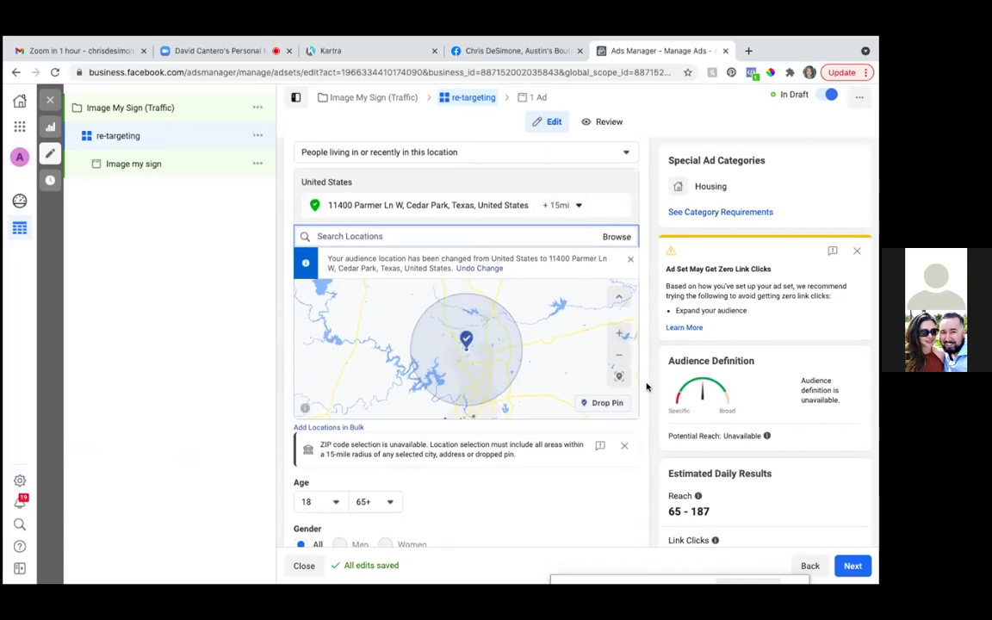
pyautogui.scroll(-5, 647, 387)
pyautogui.scroll(-3, 647, 386)
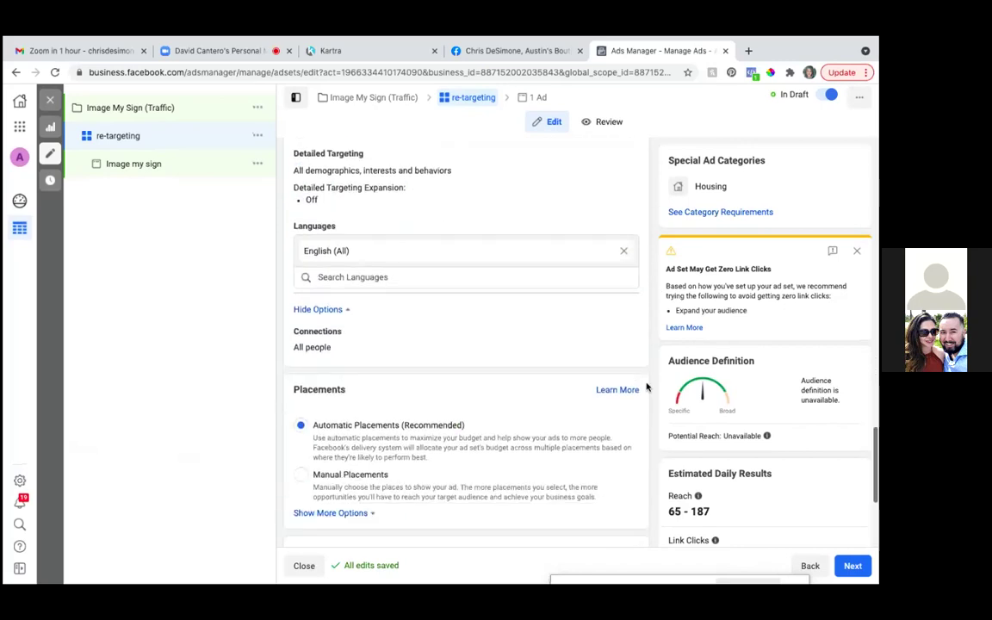
pyautogui.scroll(6, 646, 387)
pyautogui.scroll(3, 646, 387)
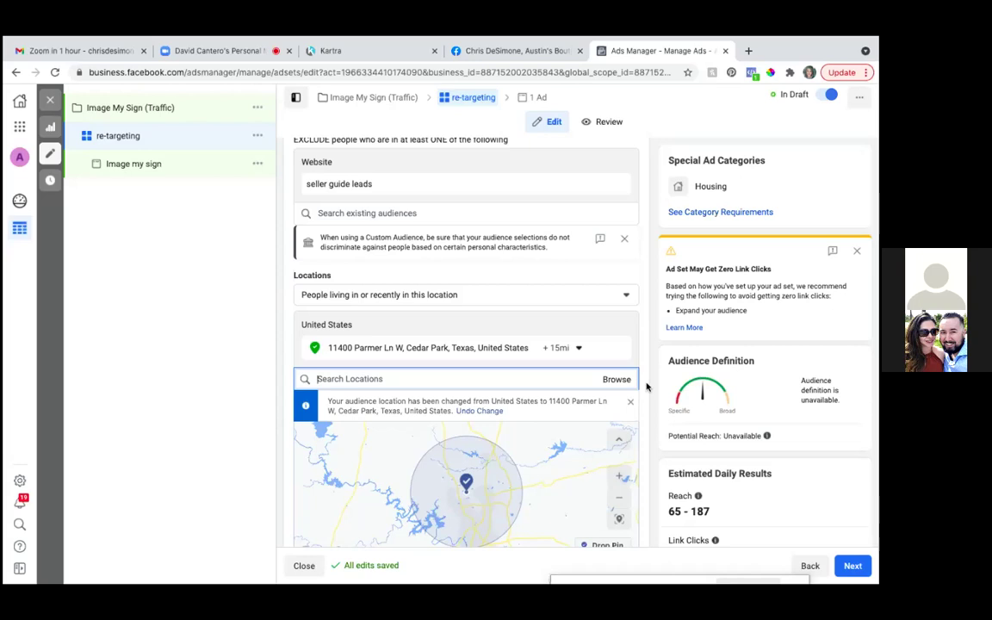
pyautogui.scroll(15, 647, 387)
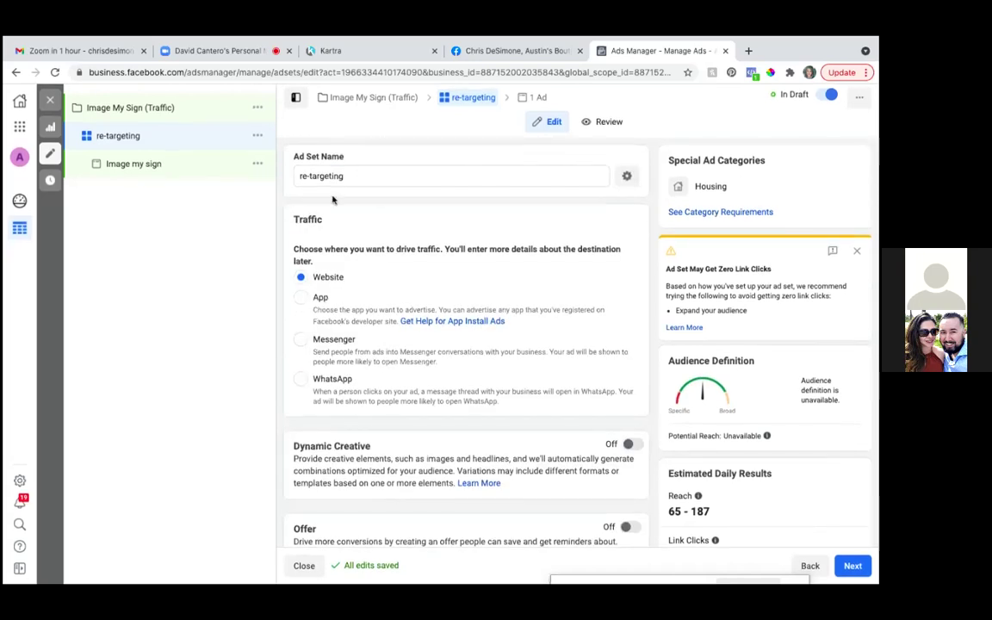
# - Append 'Palmer 15 miles' to the ad set name, then review placements and optimization below
pyautogui.click(358, 173)
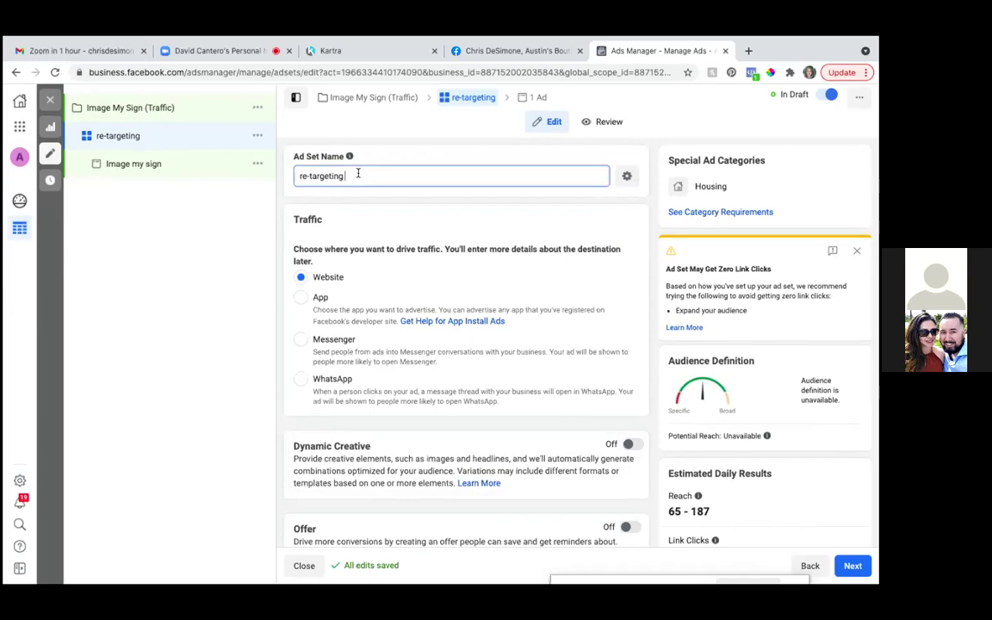
pyautogui.write('Palmer 15 miles')
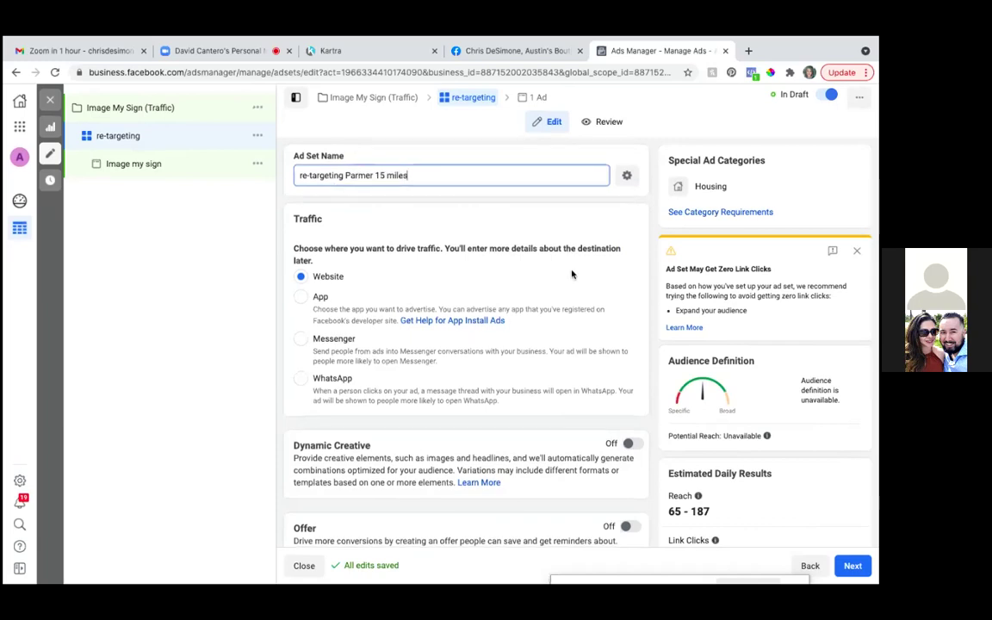
pyautogui.scroll(-5, 571, 274)
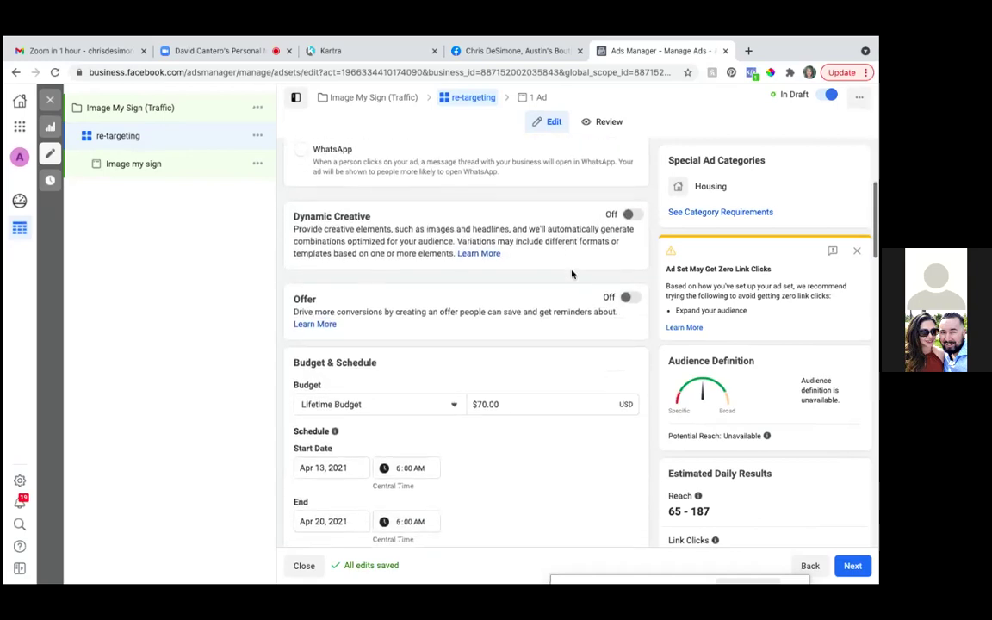
pyautogui.scroll(-20, 571, 274)
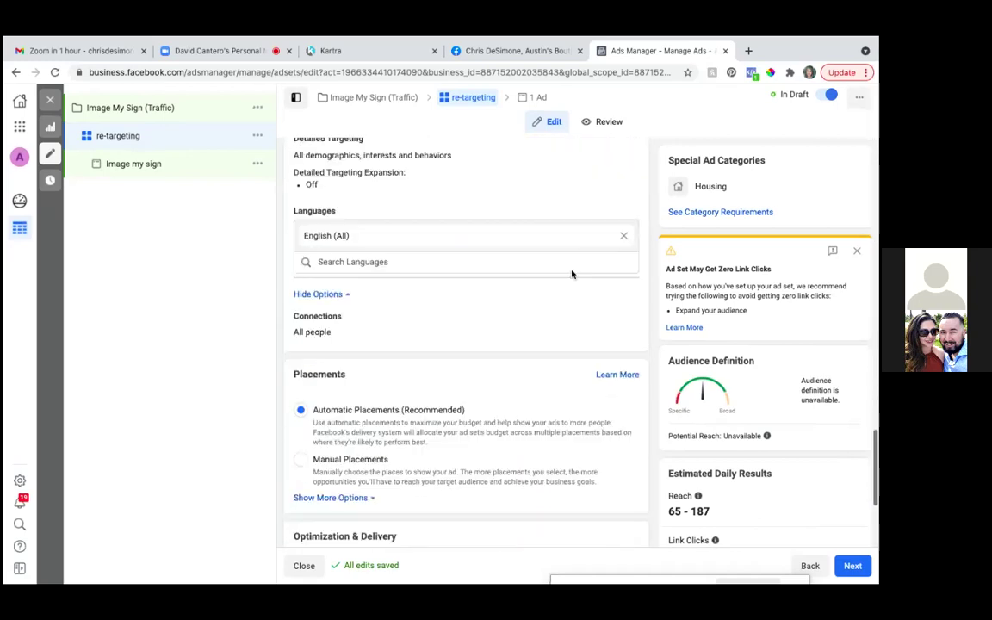
pyautogui.scroll(-2, 571, 273)
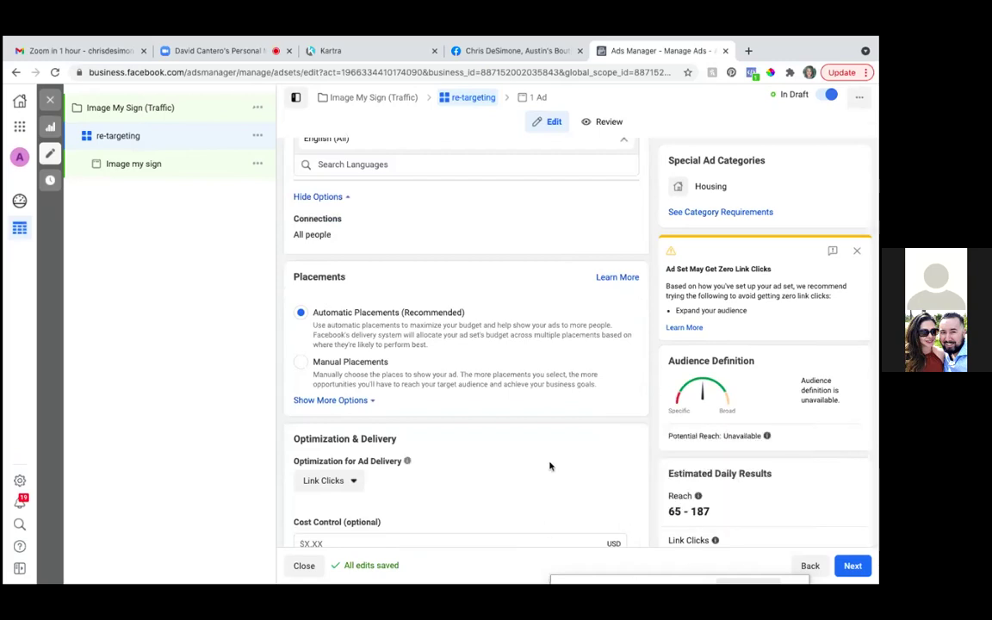
pyautogui.scroll(-3, 549, 463)
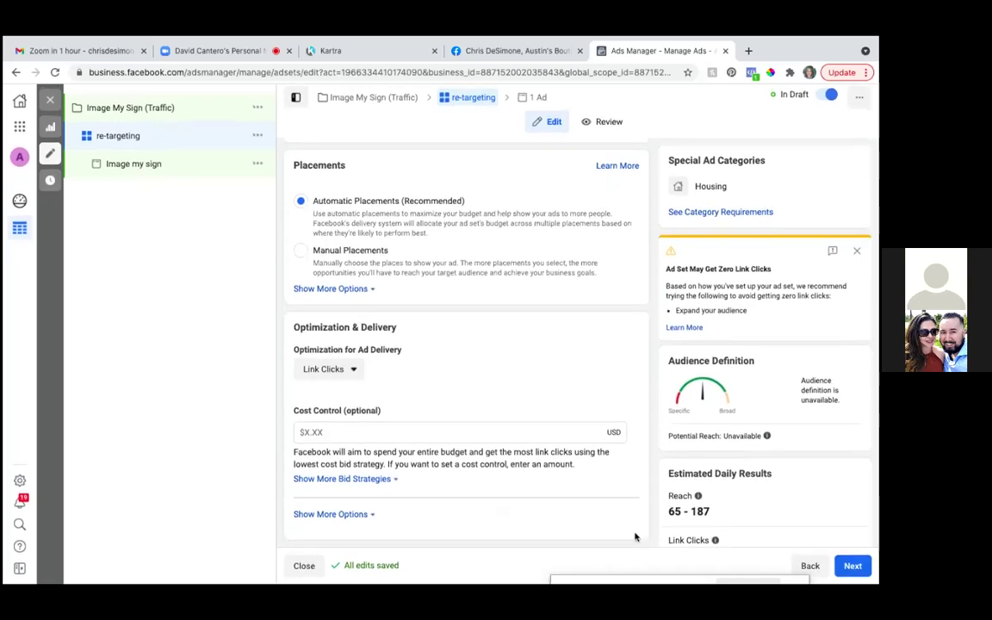
pyautogui.scroll(10, 634, 541)
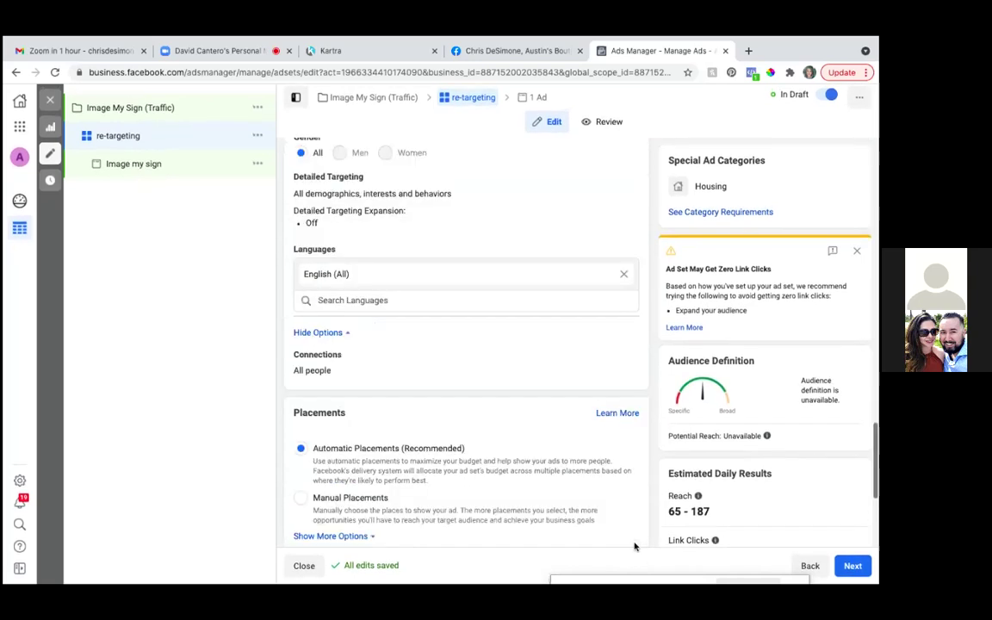
pyautogui.scroll(8, 635, 545)
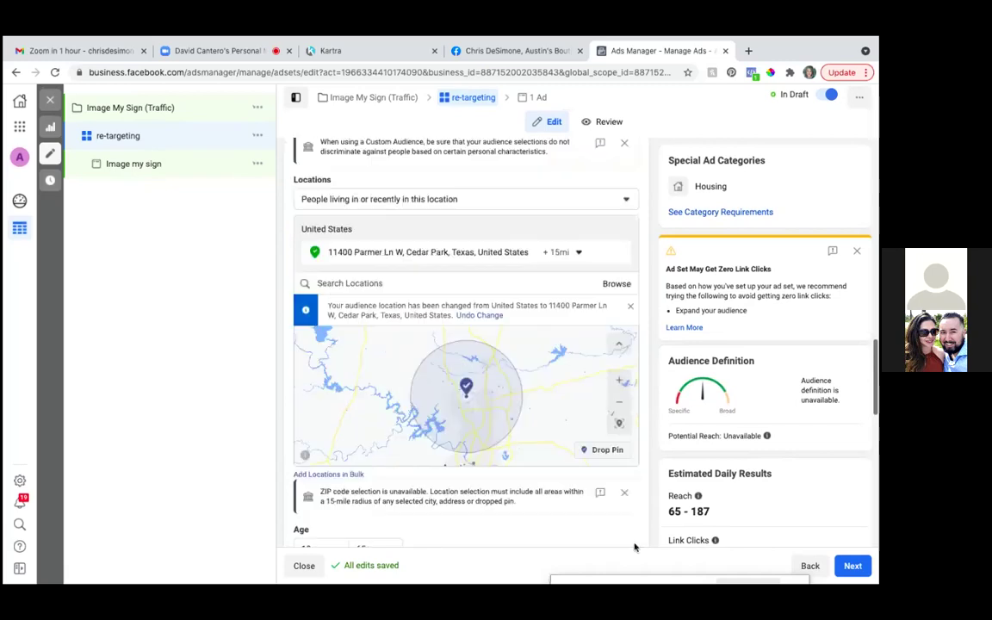
pyautogui.scroll(-12, 635, 546)
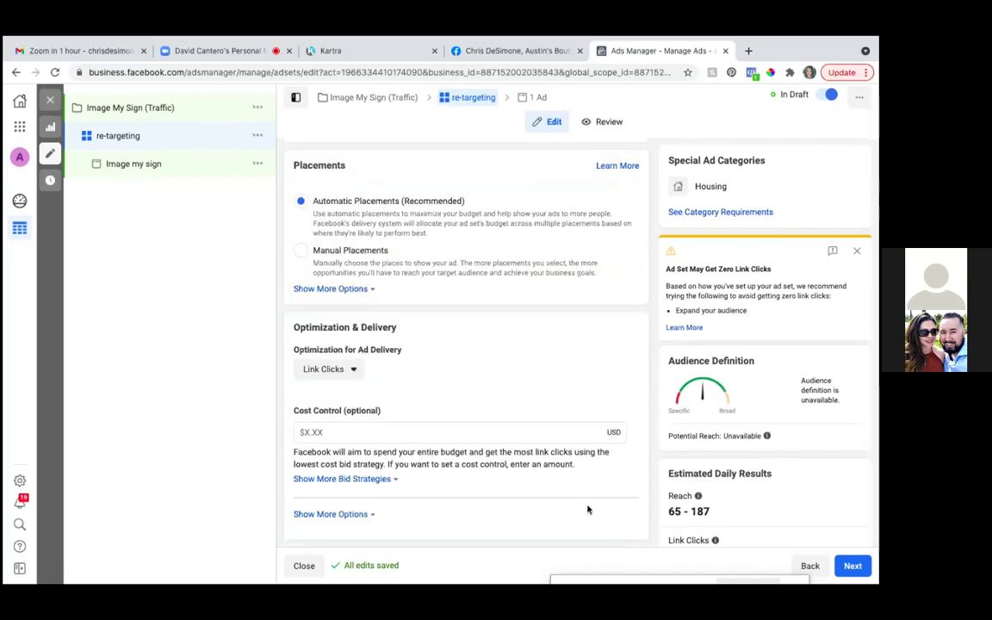
# - Advance to the Image my sign ad, which flags missing website URL and private Instagram errors
pyautogui.click(852, 567)
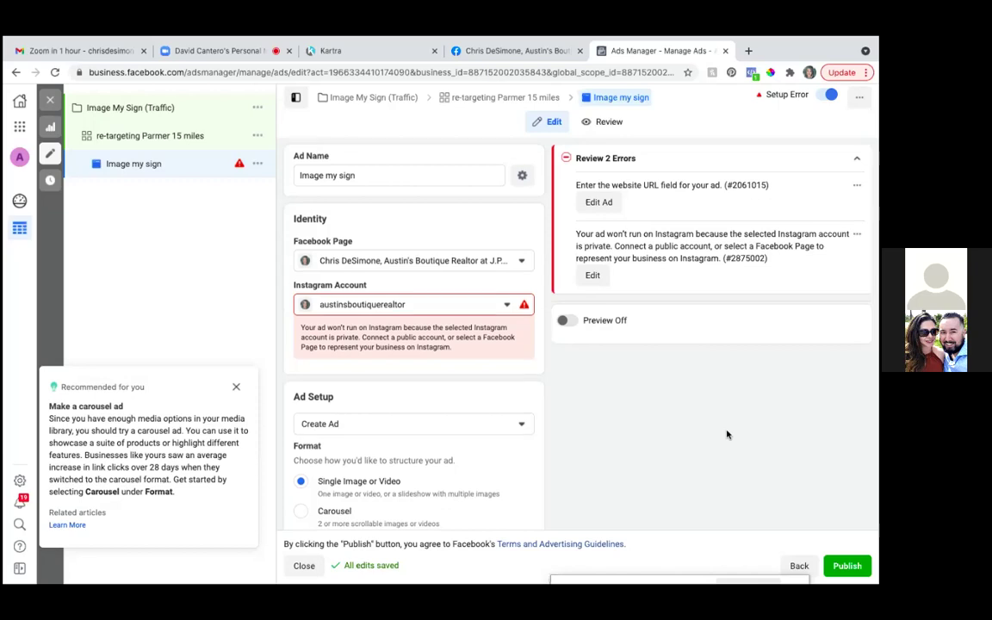
pyautogui.scroll(-3, 725, 435)
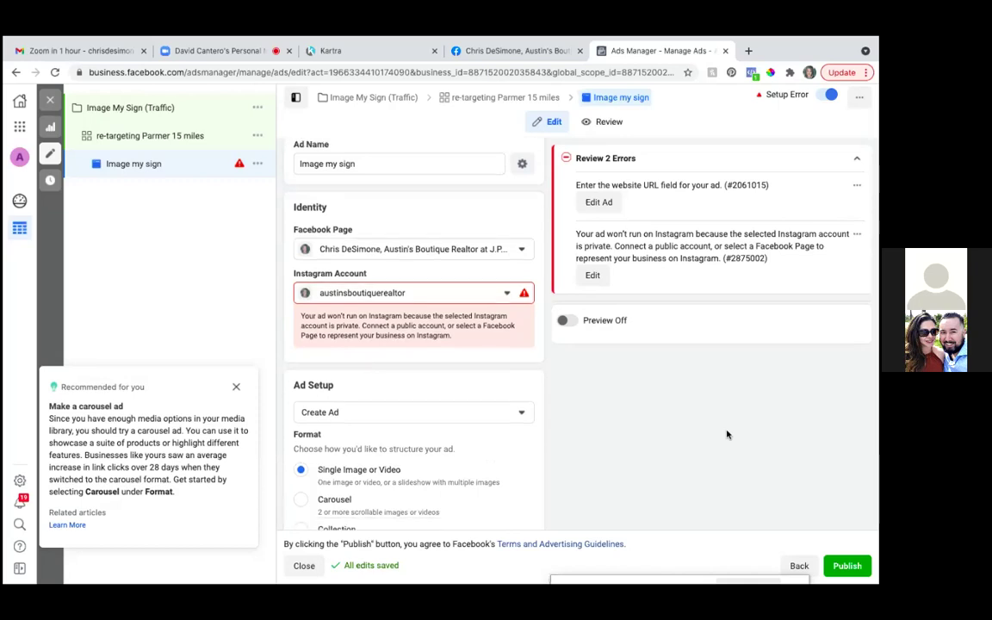
pyautogui.scroll(3, 723, 439)
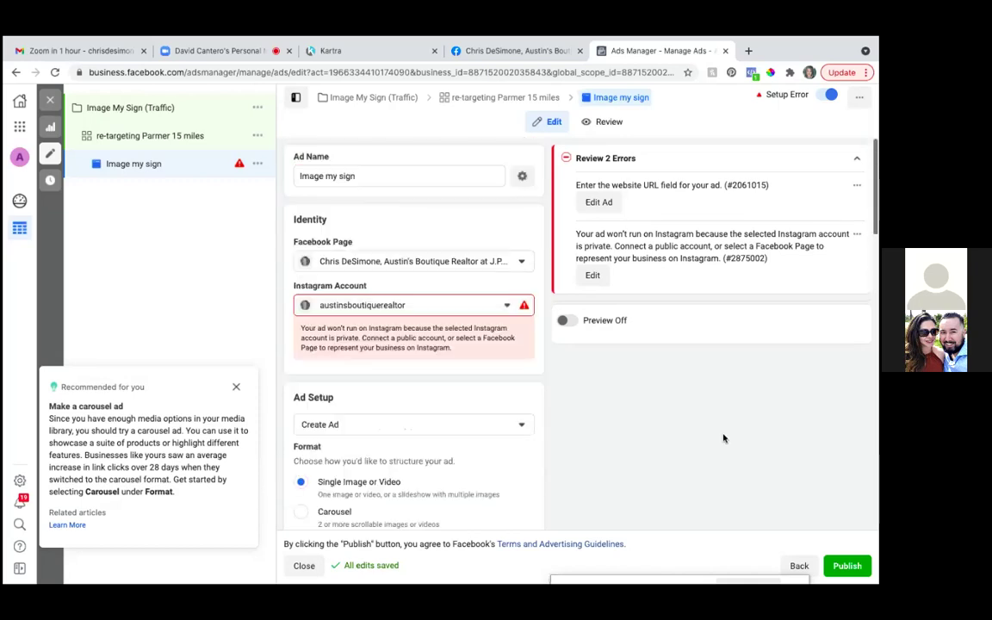
# - Switch Ad Setup to Use Existing Post and bring up the list of Facebook posts
pyautogui.click(455, 425)
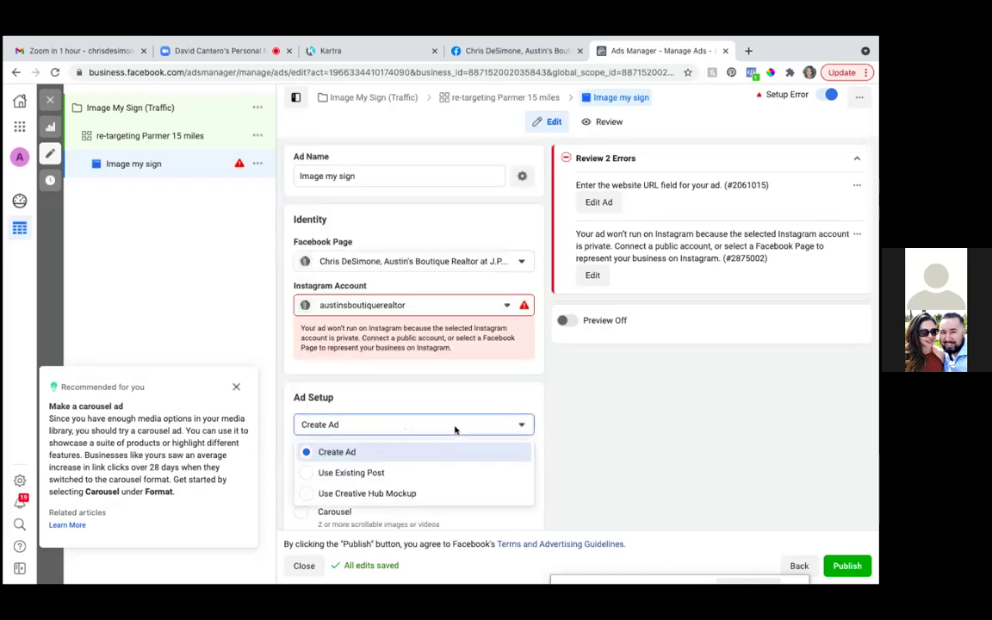
pyautogui.click(309, 474)
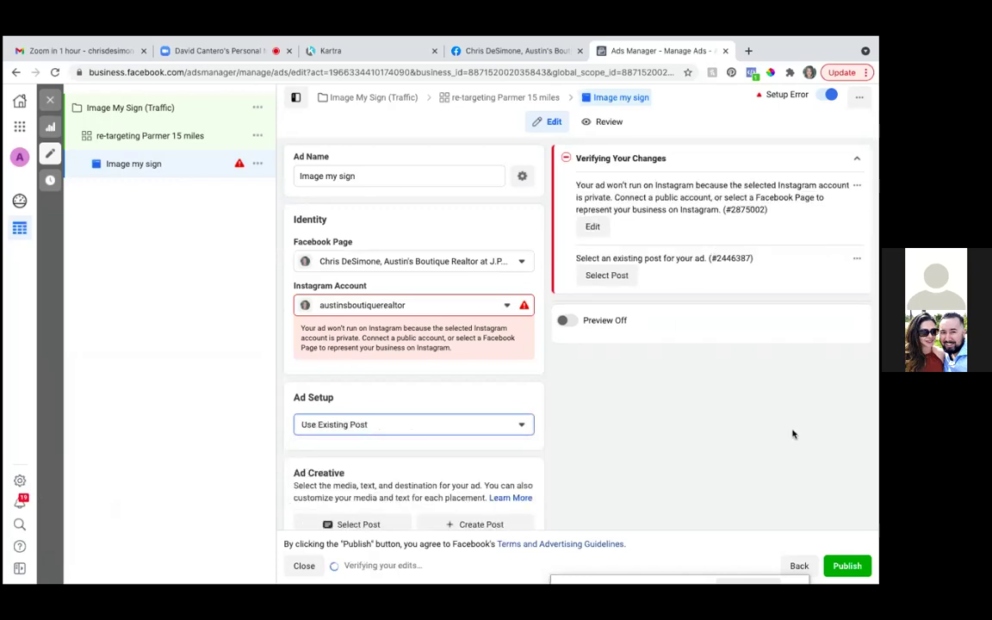
pyautogui.scroll(-3, 793, 433)
pyautogui.scroll(-3, 793, 434)
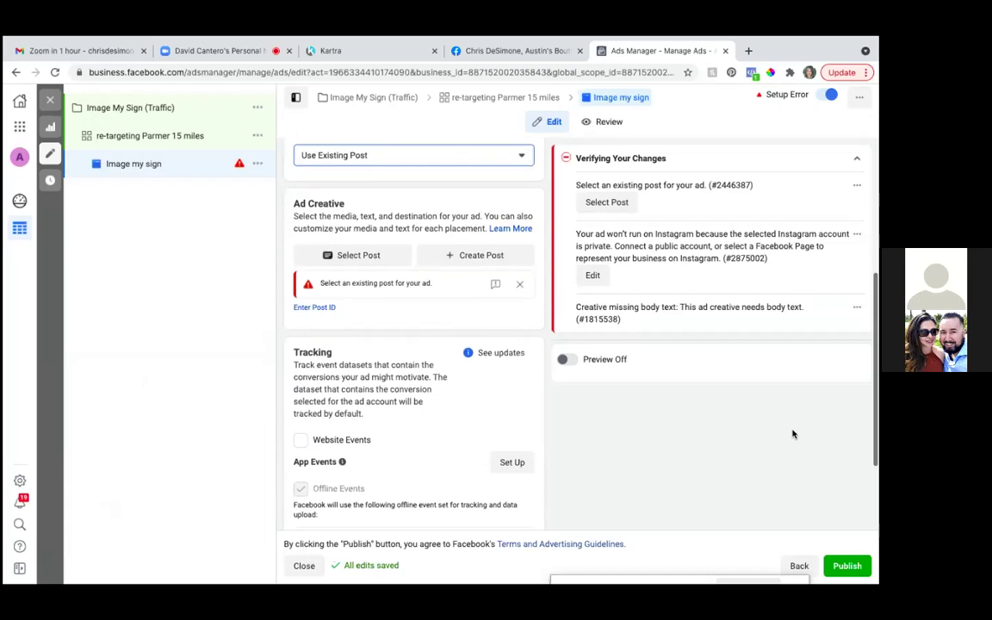
pyautogui.click(625, 203)
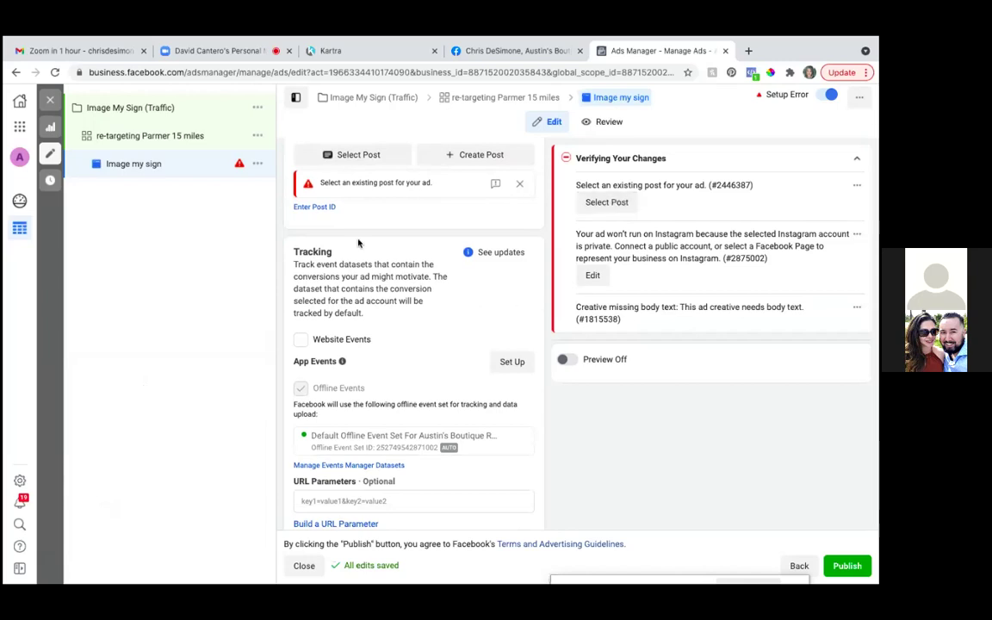
pyautogui.click(356, 154)
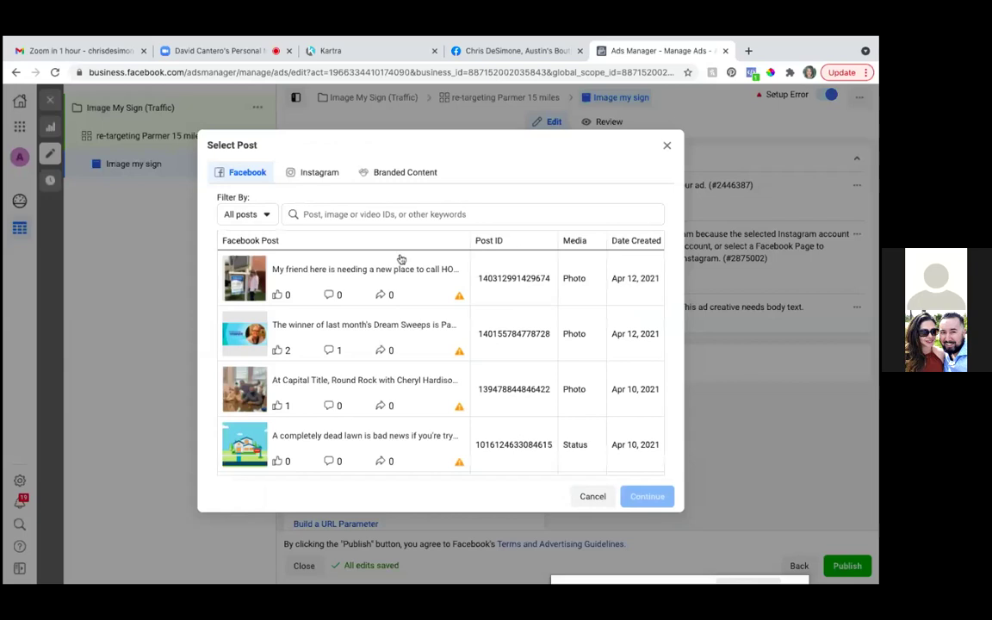
# - Use the Apr 12 'new place to call HOME' post for the ad
pyautogui.click(249, 292)
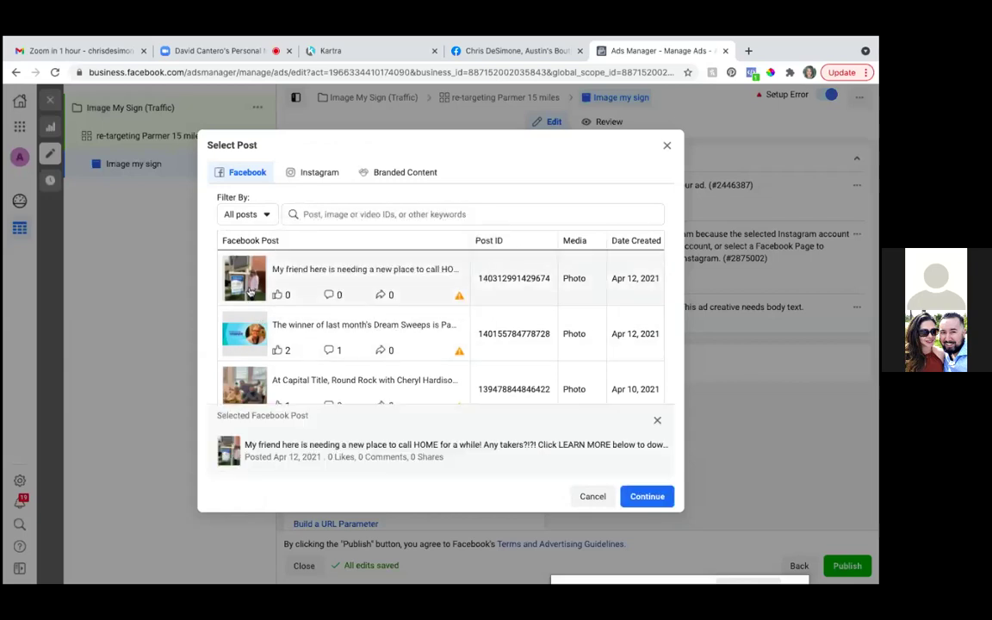
pyautogui.click(649, 499)
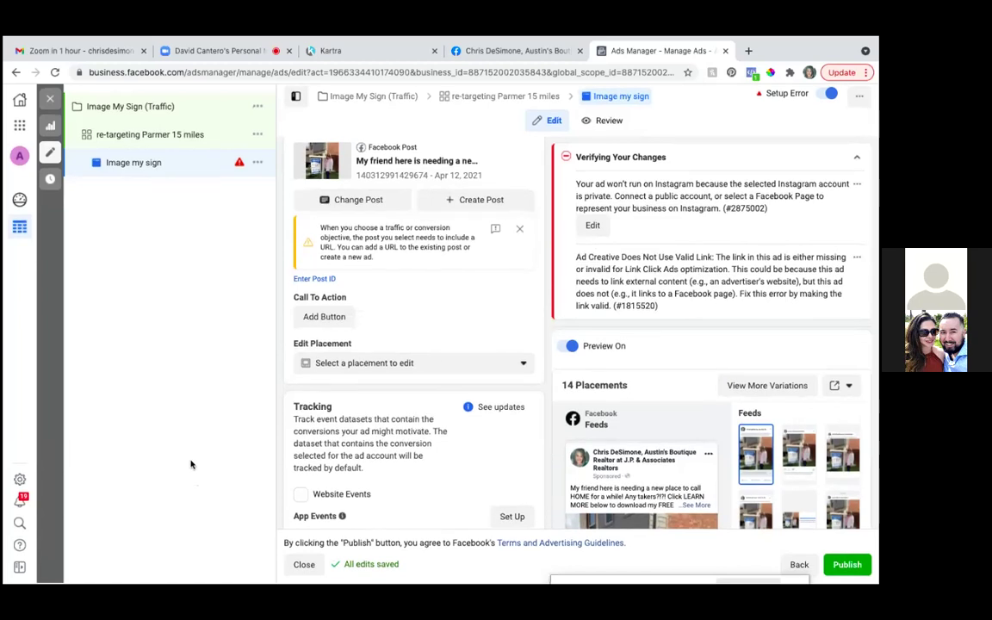
# - Add a Learn More call-to-action button and focus its Website URL field
pyautogui.click(323, 317)
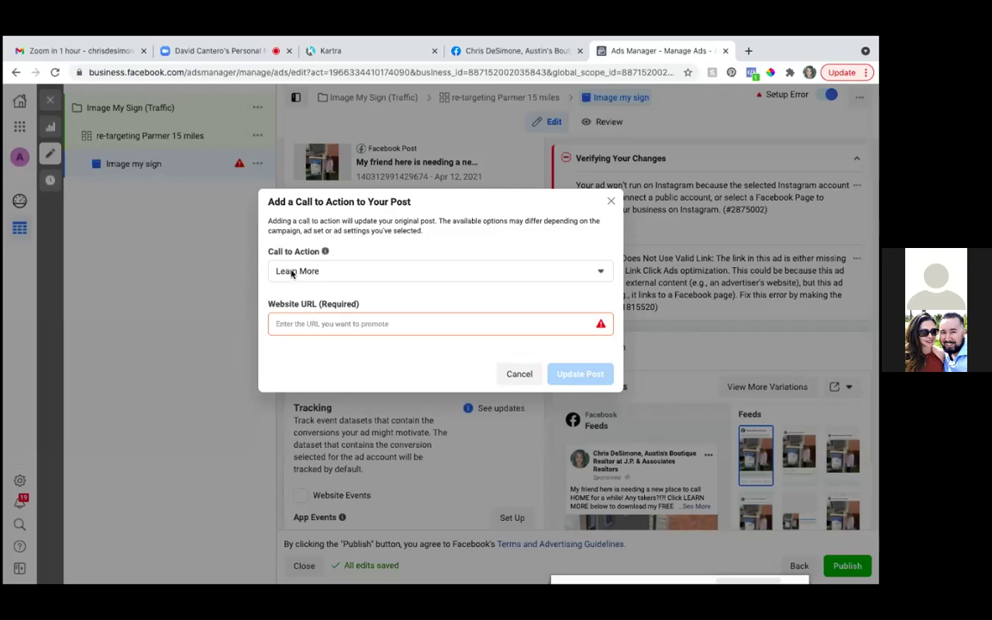
pyautogui.click(285, 324)
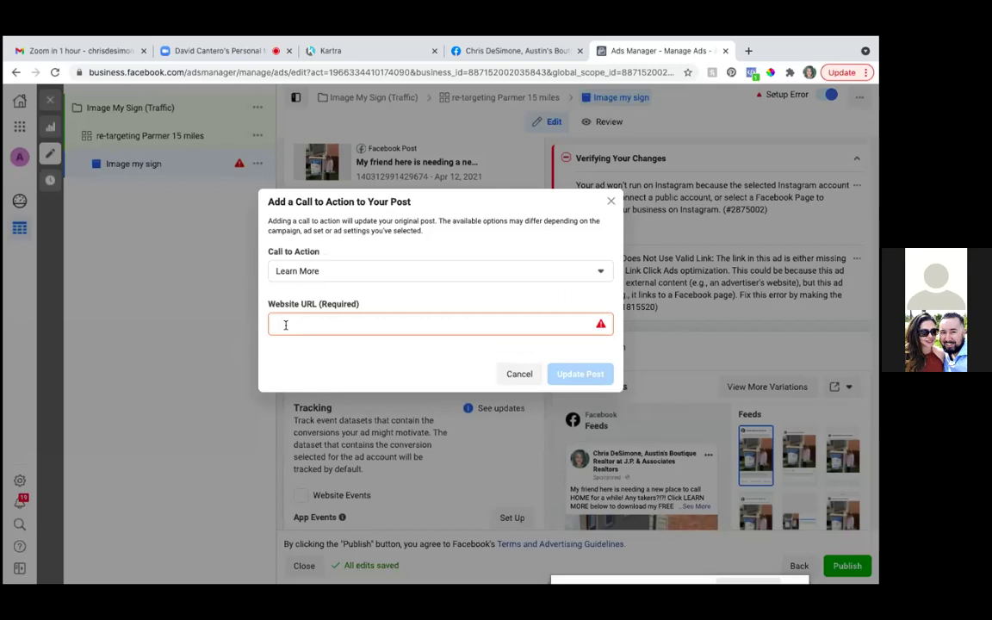
# - In Kartra, open My Pages and locate the Home Seller Guide Opt-In page
pyautogui.click(355, 53)
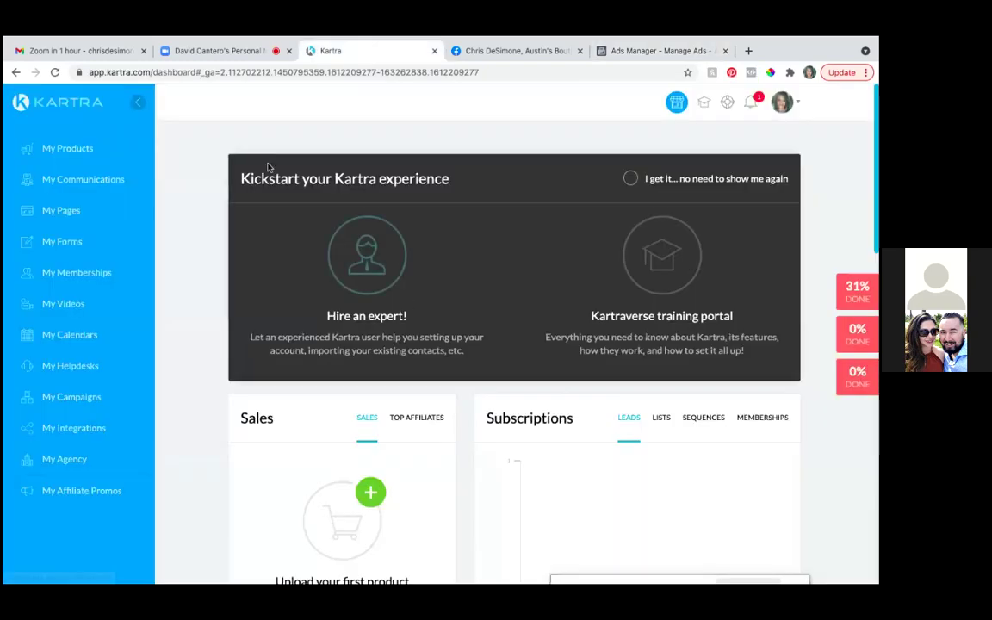
pyautogui.click(75, 212)
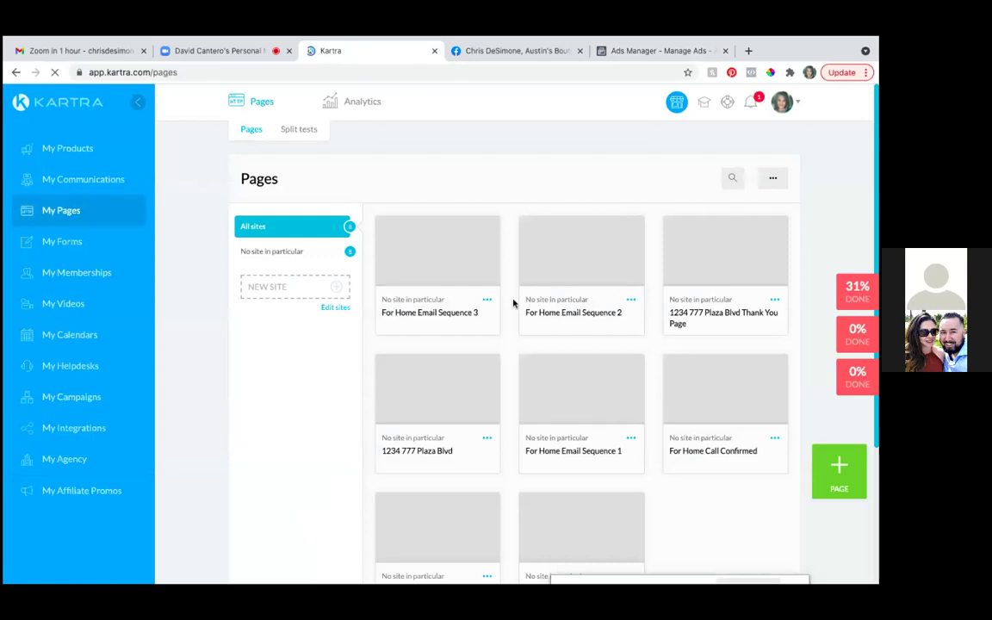
pyautogui.scroll(-5, 439, 301)
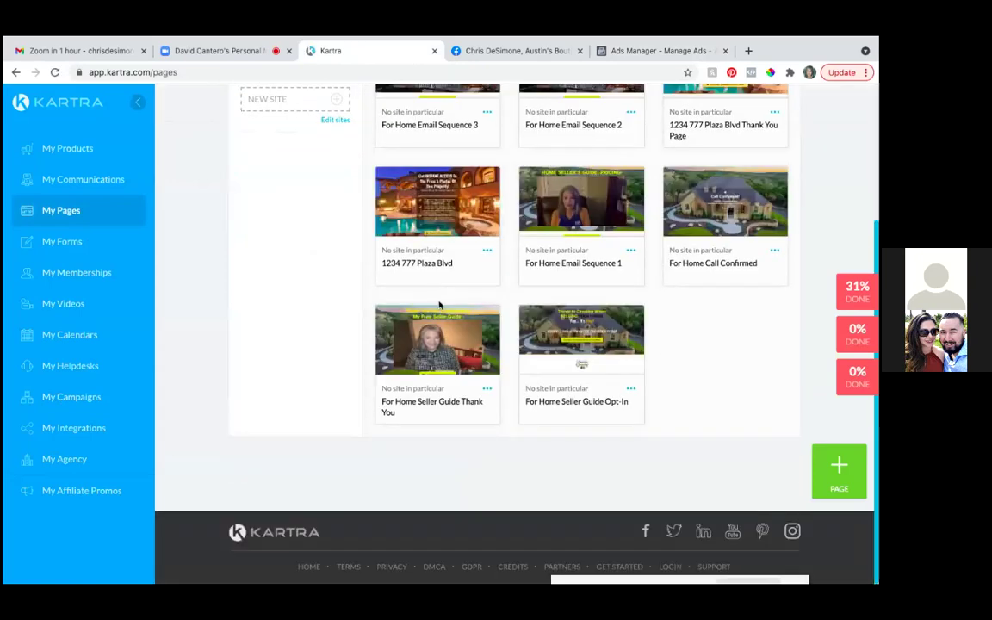
pyautogui.scroll(2, 438, 304)
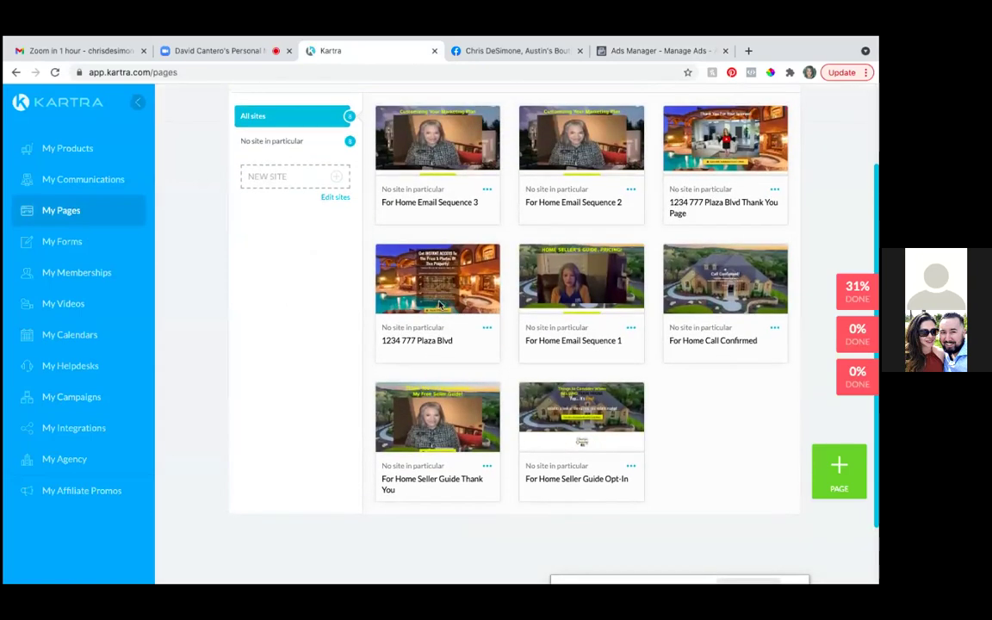
pyautogui.scroll(1, 439, 304)
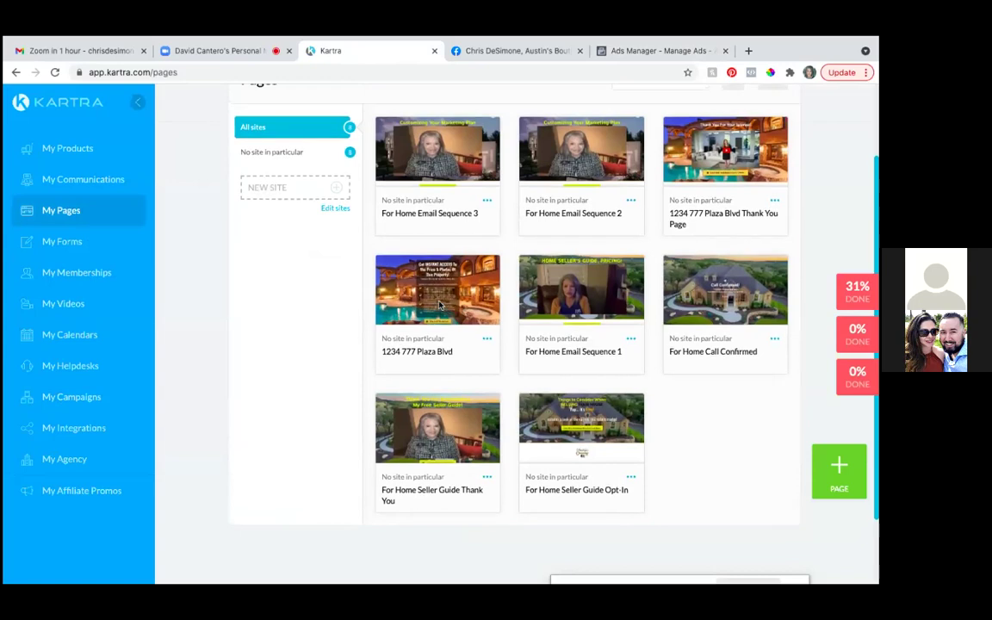
pyautogui.scroll(1, 439, 303)
pyautogui.scroll(-3, 439, 304)
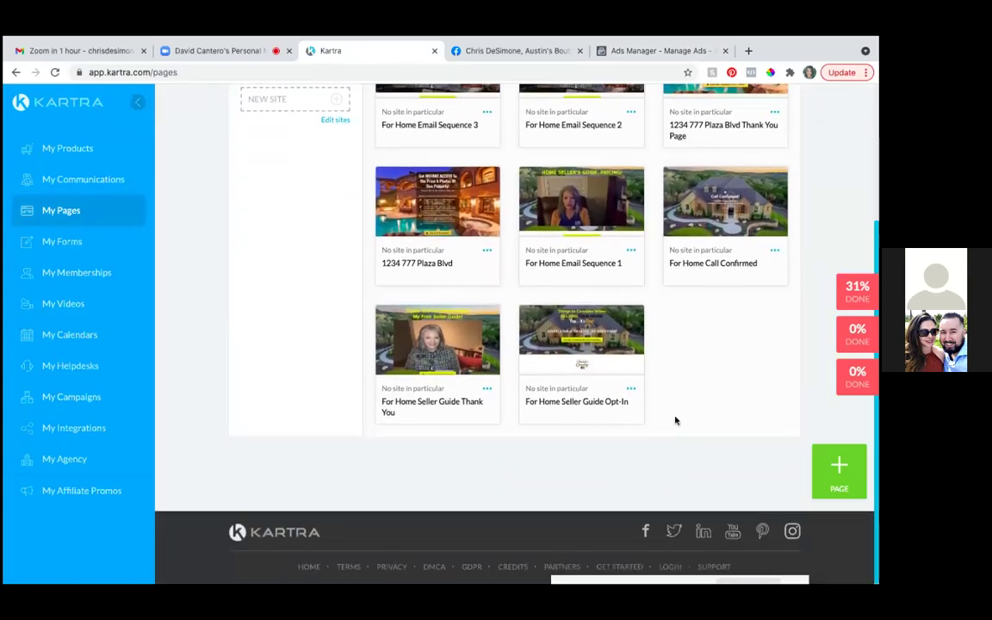
# - Copy the Opt-In page's direct link and return to the Ads Manager call-to-action dialog
pyautogui.click(631, 389)
pyautogui.click(690, 367)
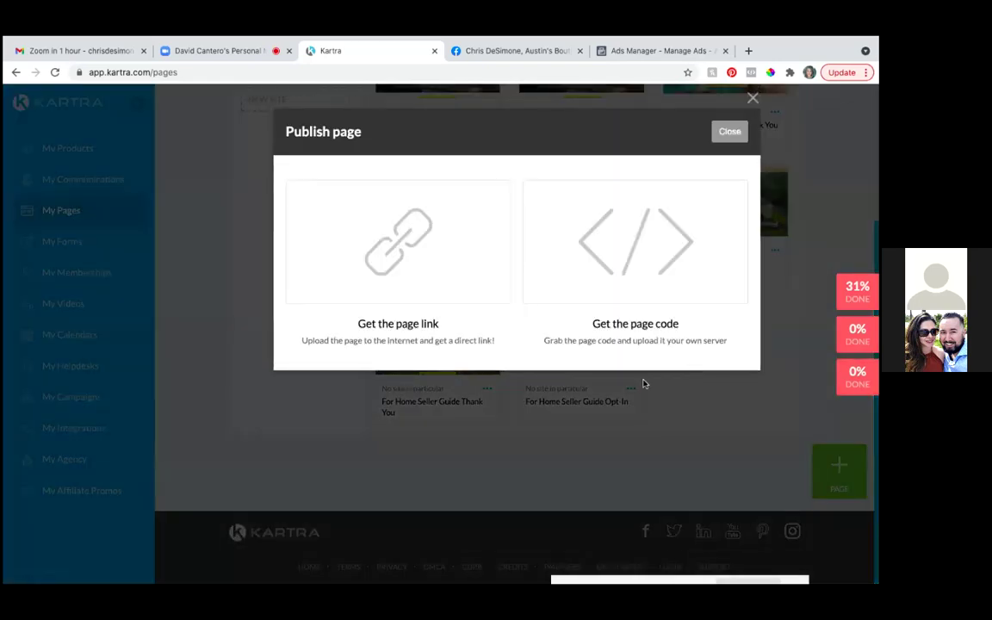
pyautogui.click(466, 276)
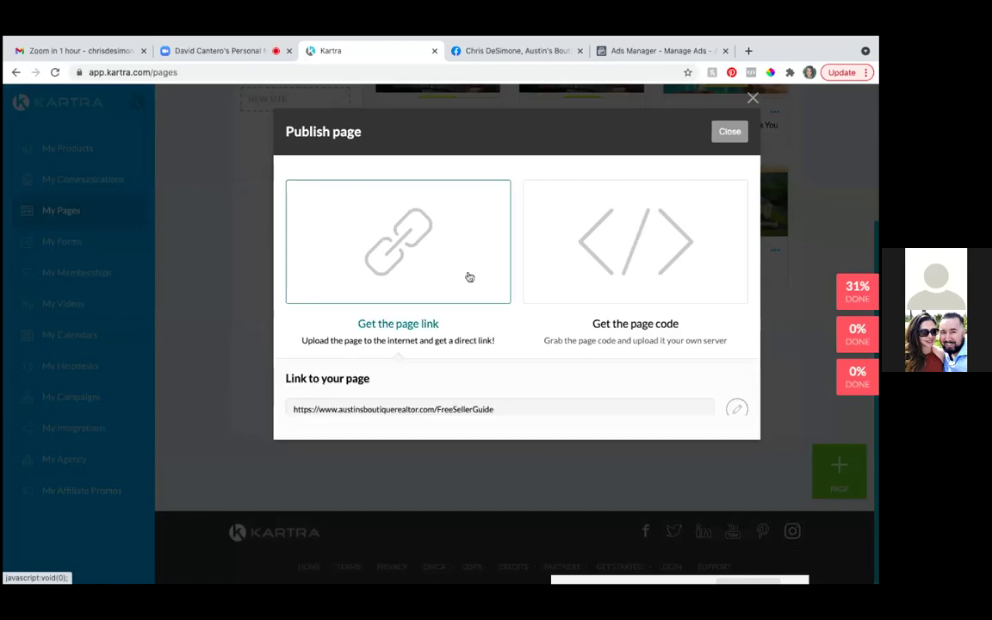
pyautogui.moveTo(498, 412); pyautogui.dragTo(284, 415)
pyautogui.hotkey('ctrl', 'c')
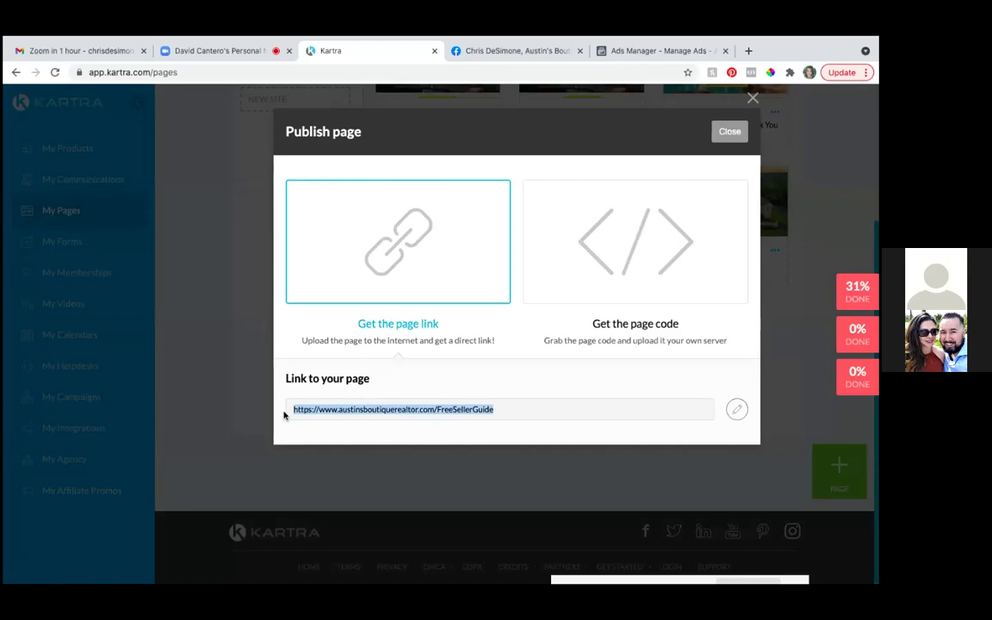
pyautogui.click(752, 100)
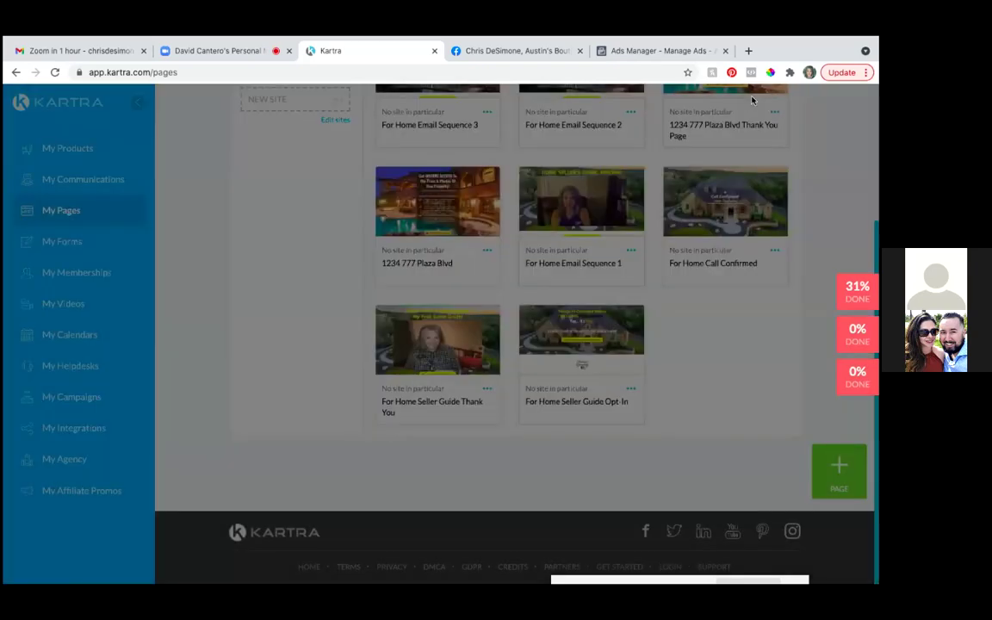
pyautogui.scroll(3, 598, 363)
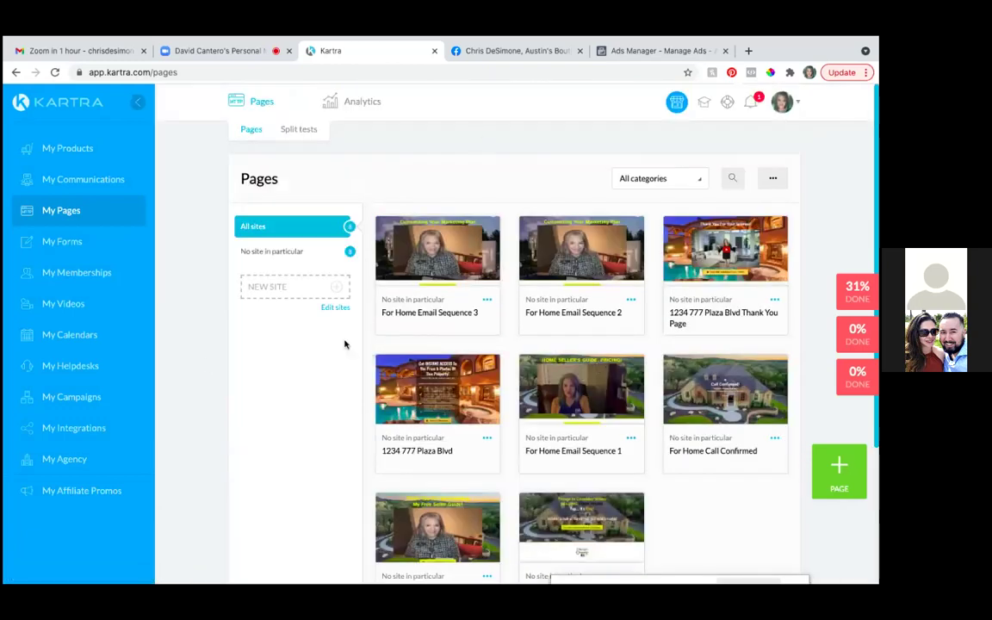
pyautogui.click(691, 53)
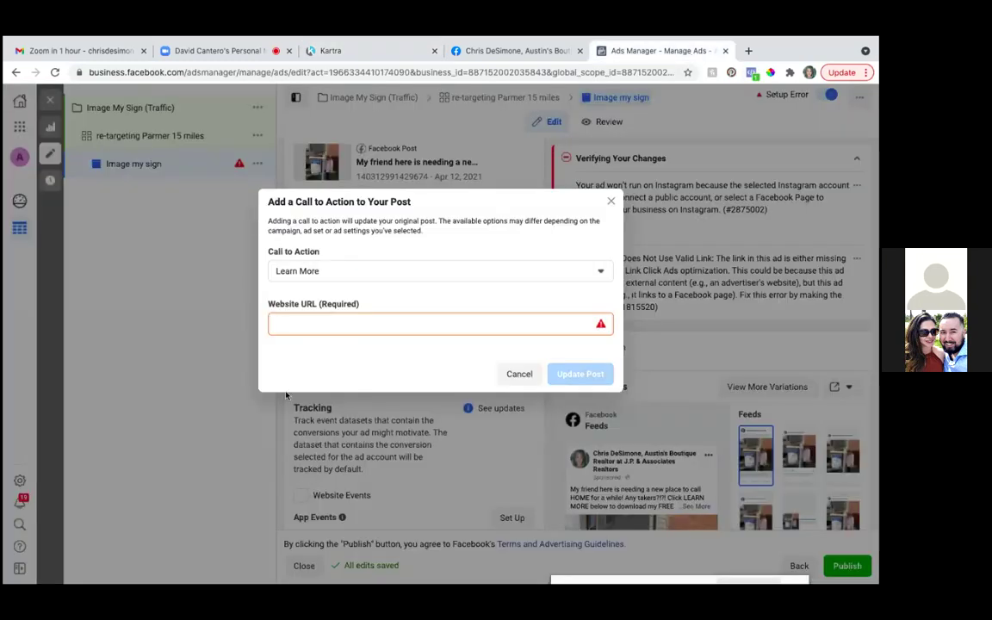
# - Point the post's Learn More call to action to austinsboutiquerealtor.com/FreeSellerGuide and update the post
pyautogui.click(572, 323)
pyautogui.hotkey('ctrl', 'v')
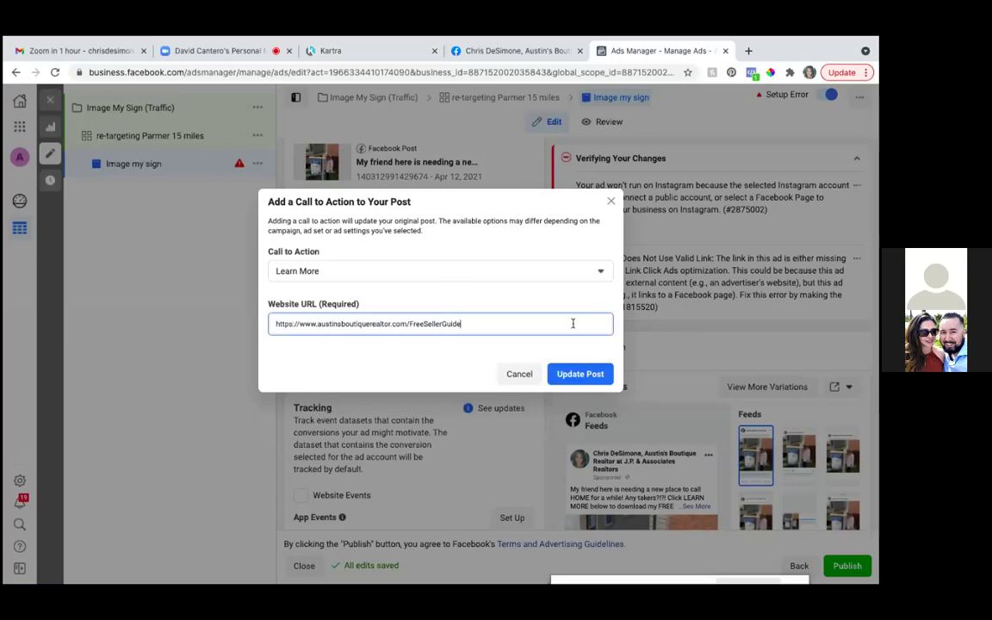
pyautogui.click(590, 375)
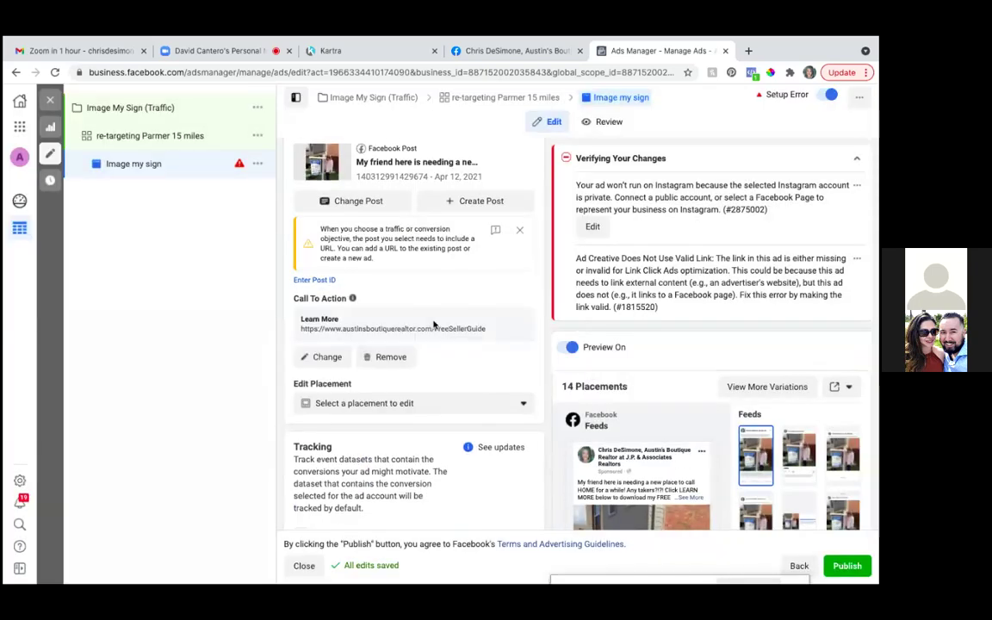
pyautogui.scroll(-3, 433, 325)
pyautogui.scroll(5, 433, 325)
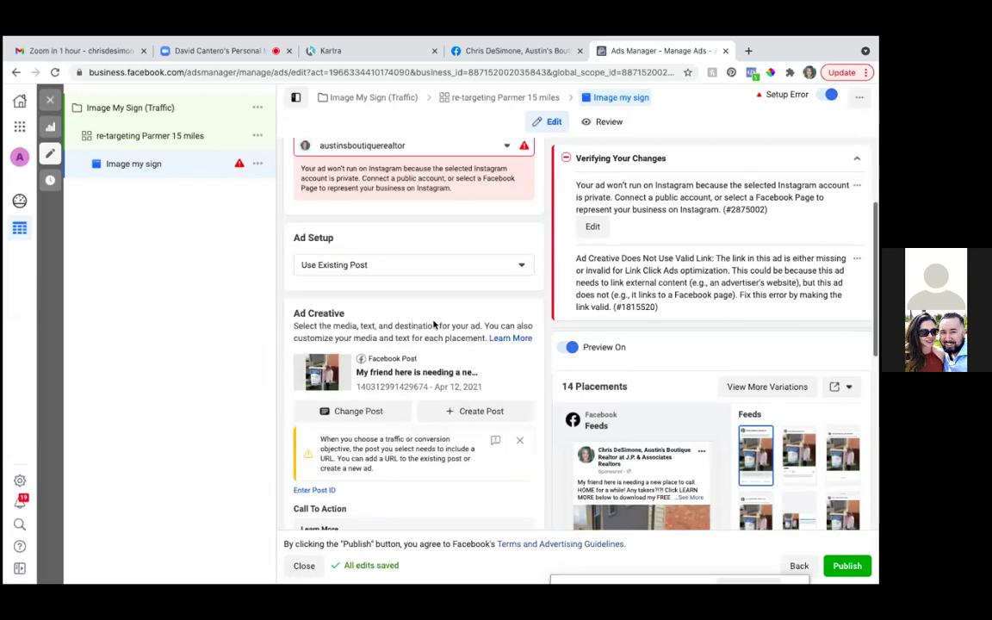
pyautogui.scroll(2, 433, 324)
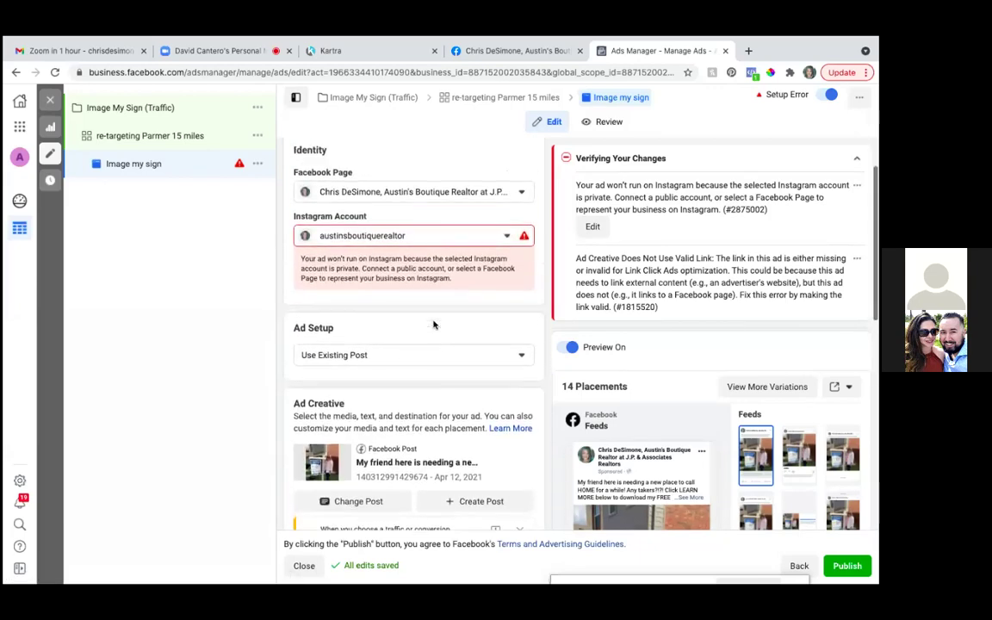
pyautogui.scroll(1, 433, 324)
pyautogui.scroll(-2, 433, 324)
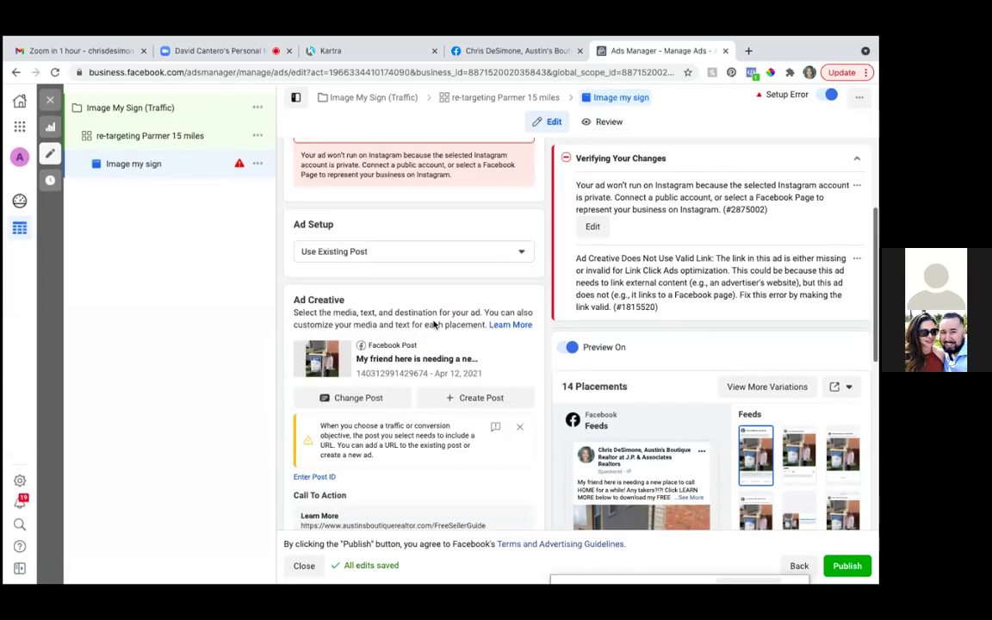
pyautogui.scroll(-3, 433, 324)
pyautogui.scroll(6, 433, 324)
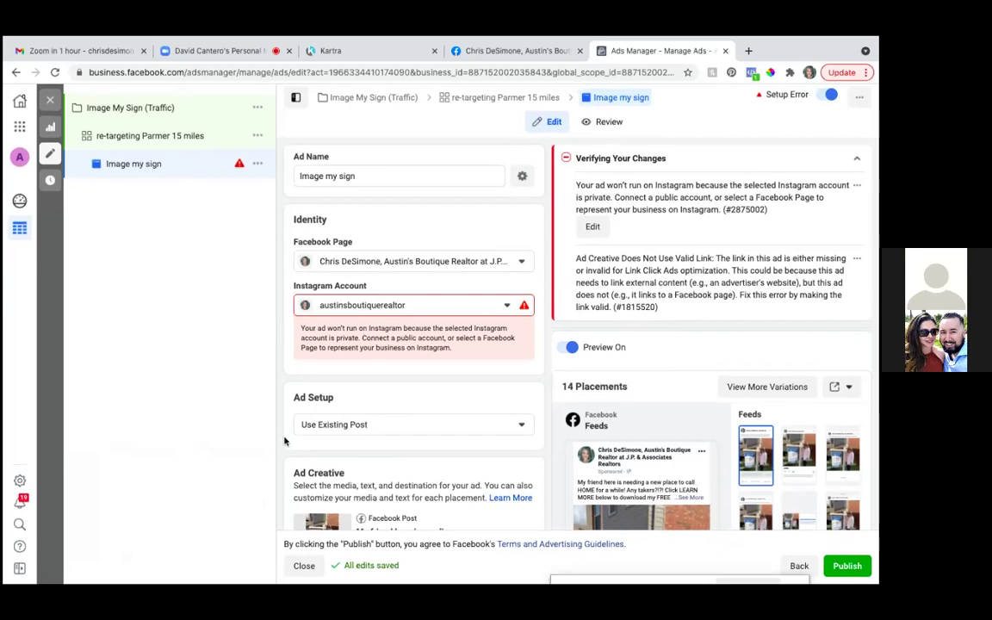
pyautogui.scroll(-3, 292, 443)
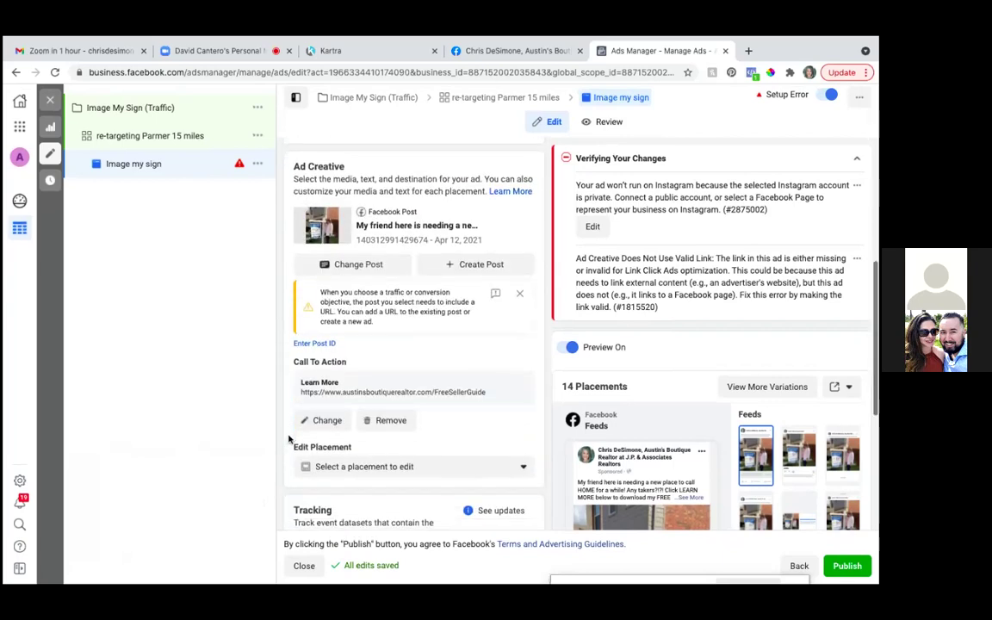
pyautogui.scroll(2, 288, 439)
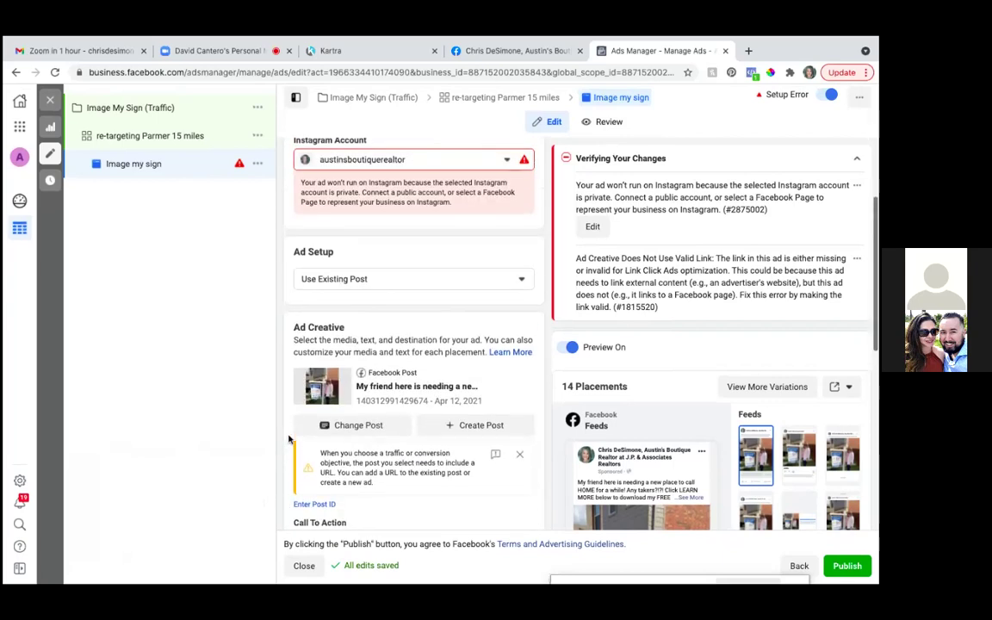
pyautogui.scroll(-1, 288, 439)
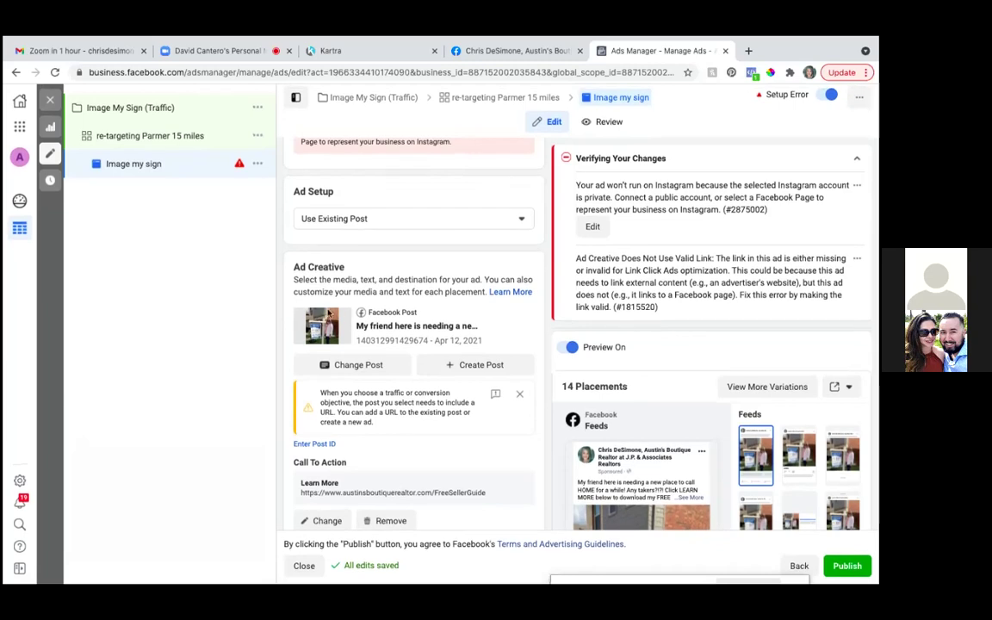
pyautogui.scroll(-5, 318, 271)
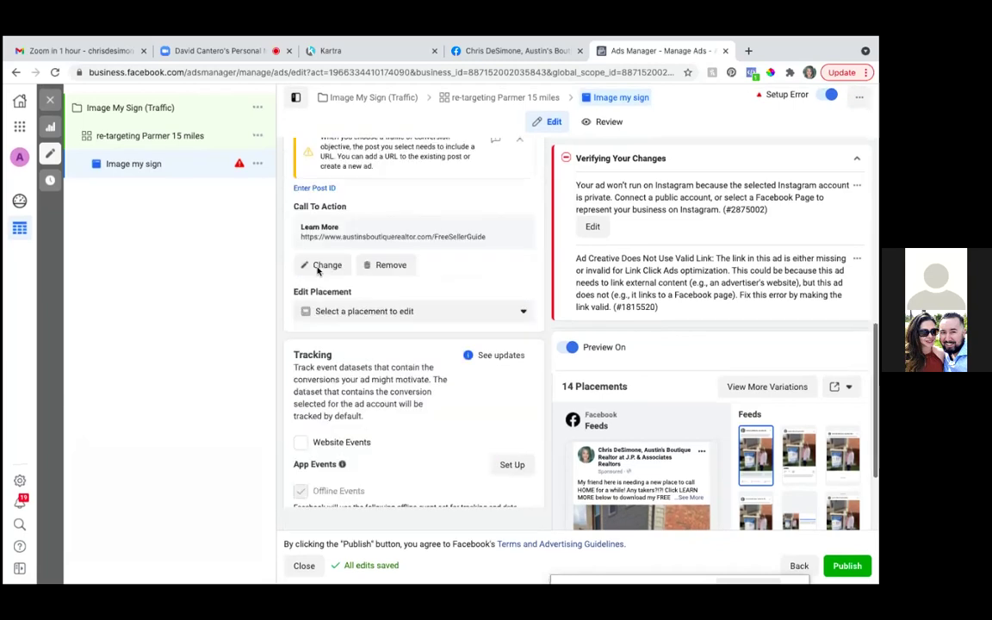
pyautogui.scroll(-3, 317, 270)
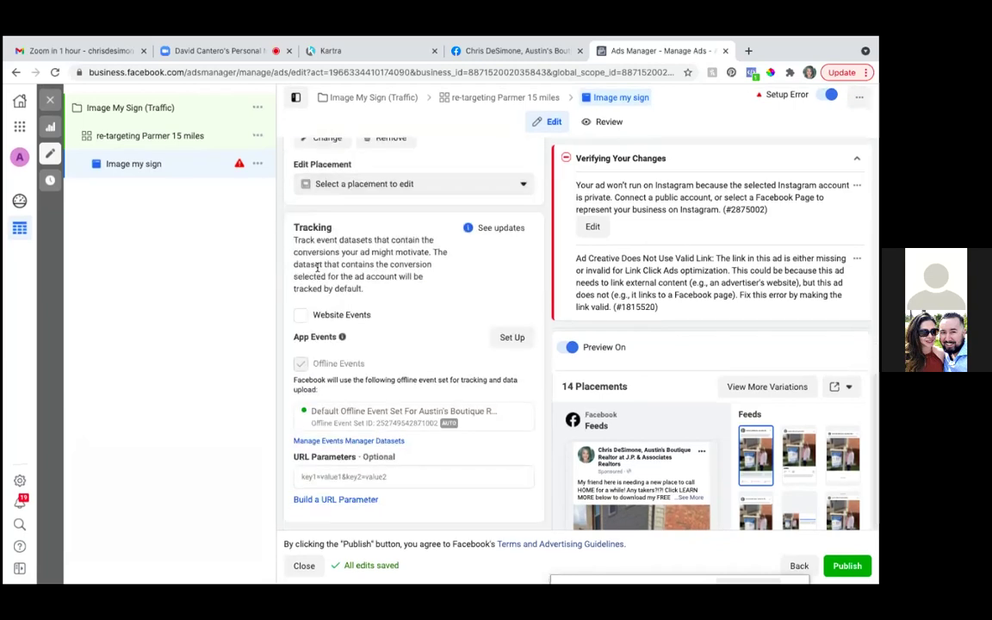
pyautogui.scroll(8, 318, 271)
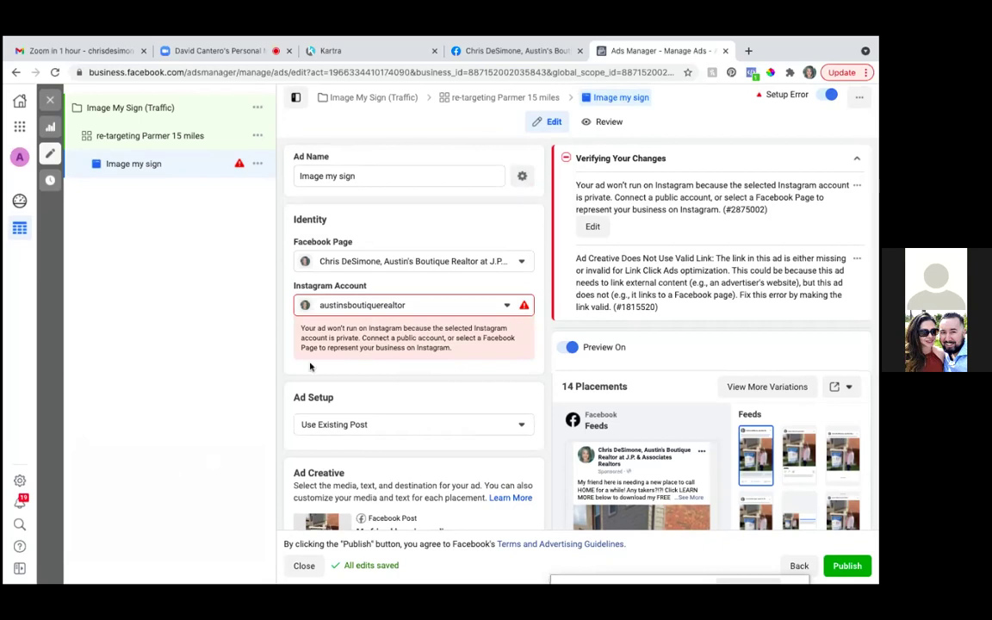
pyautogui.click(523, 304)
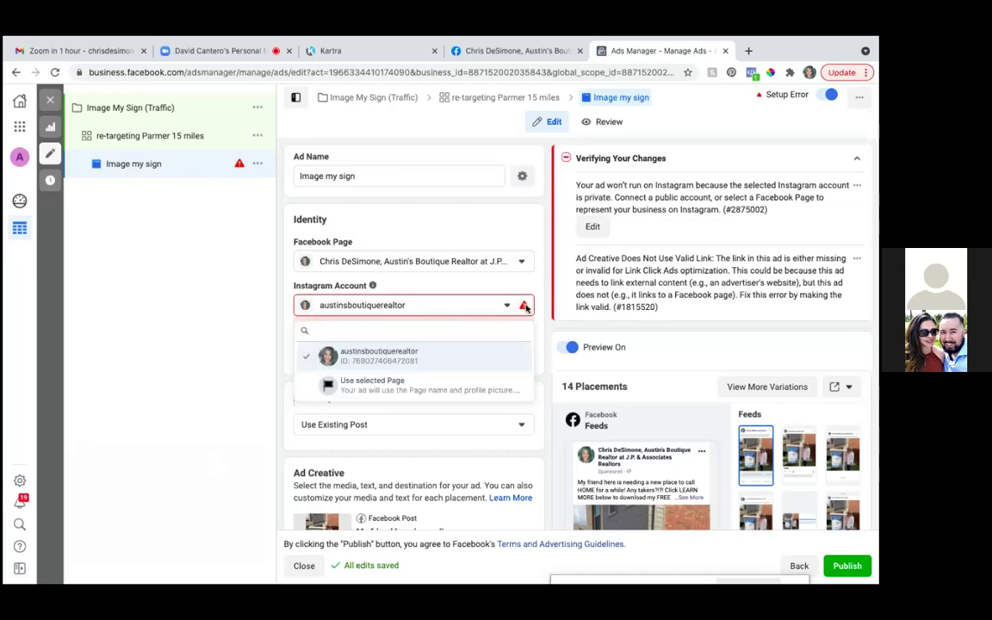
pyautogui.click(306, 412)
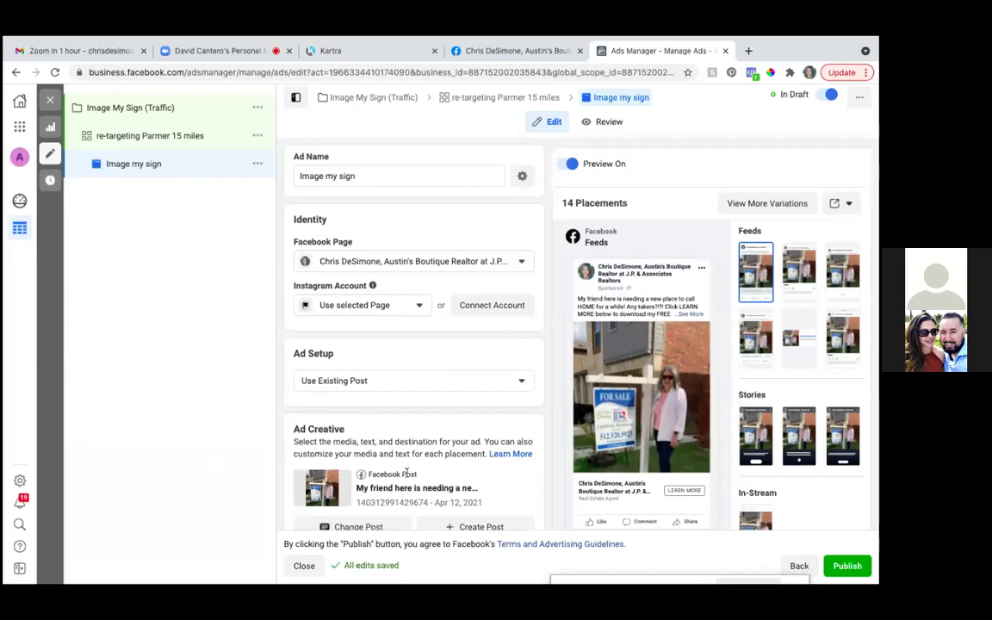
pyautogui.scroll(-2, 405, 474)
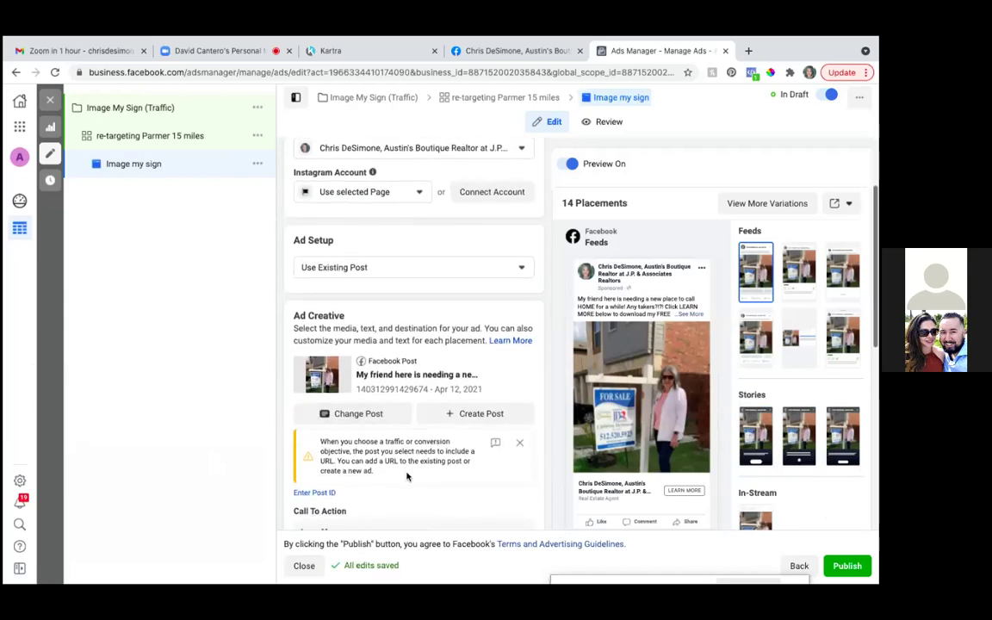
pyautogui.scroll(-3, 407, 476)
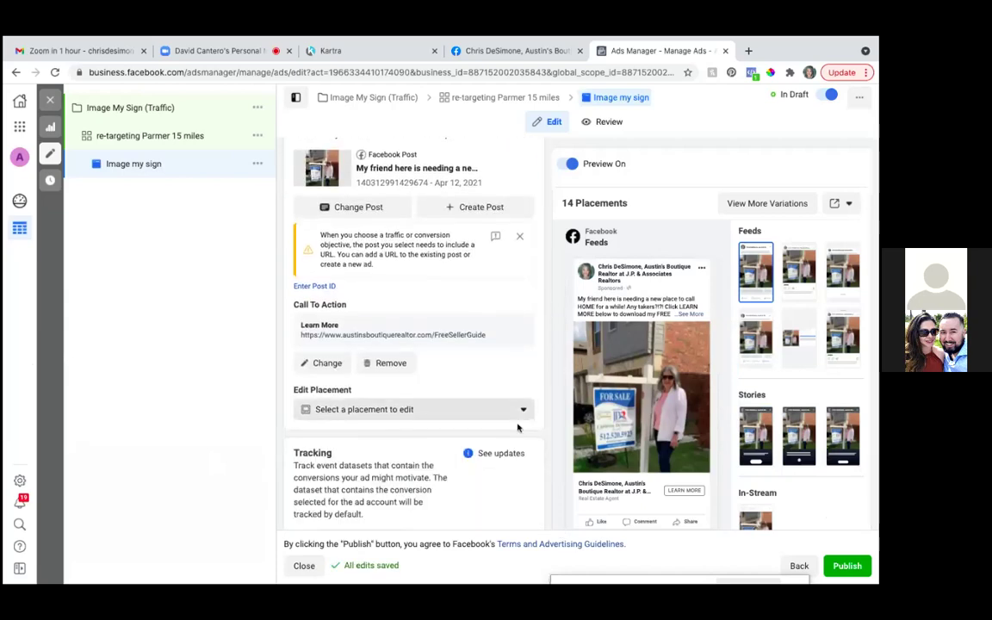
pyautogui.scroll(-1, 558, 455)
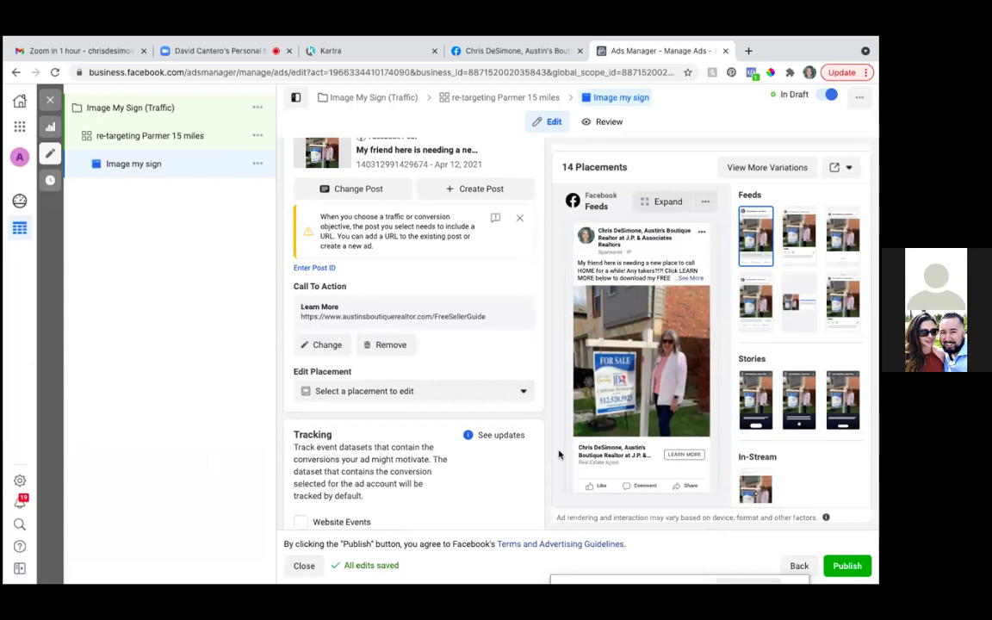
pyautogui.scroll(-1, 557, 455)
pyautogui.scroll(-5, 558, 454)
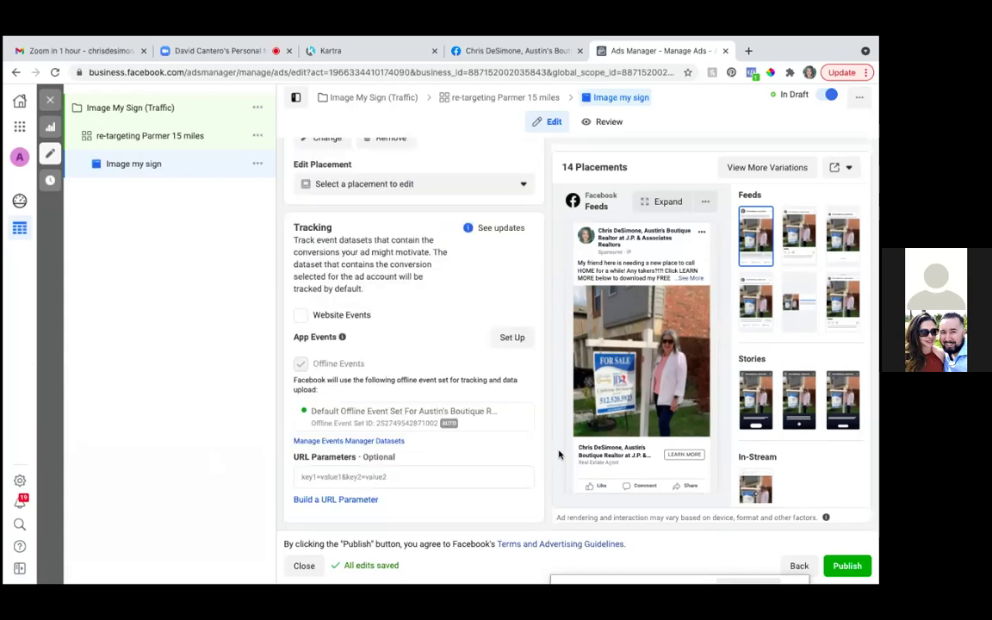
pyautogui.scroll(9, 558, 455)
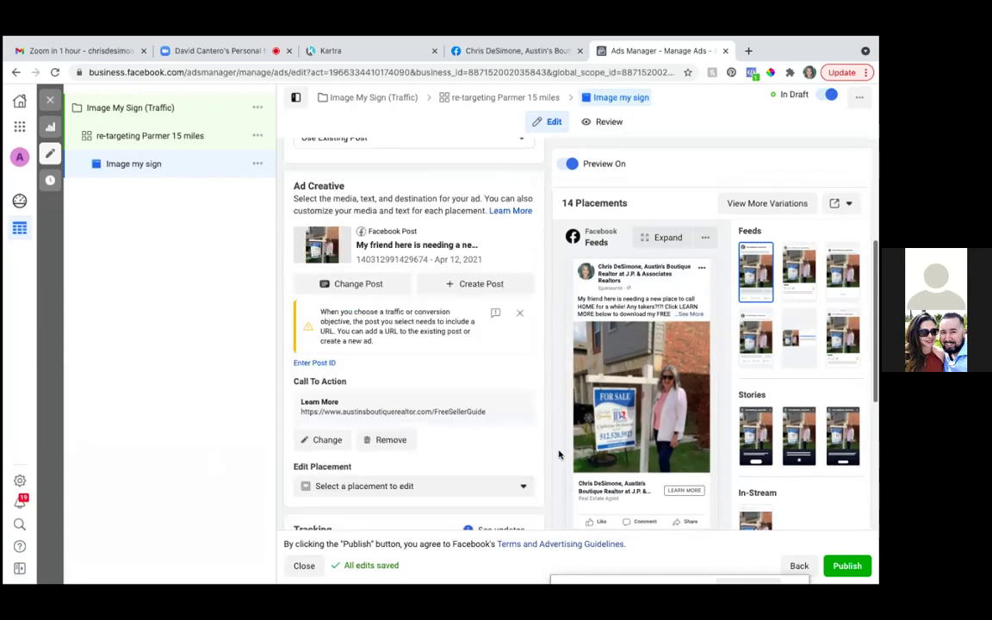
pyautogui.scroll(3, 558, 454)
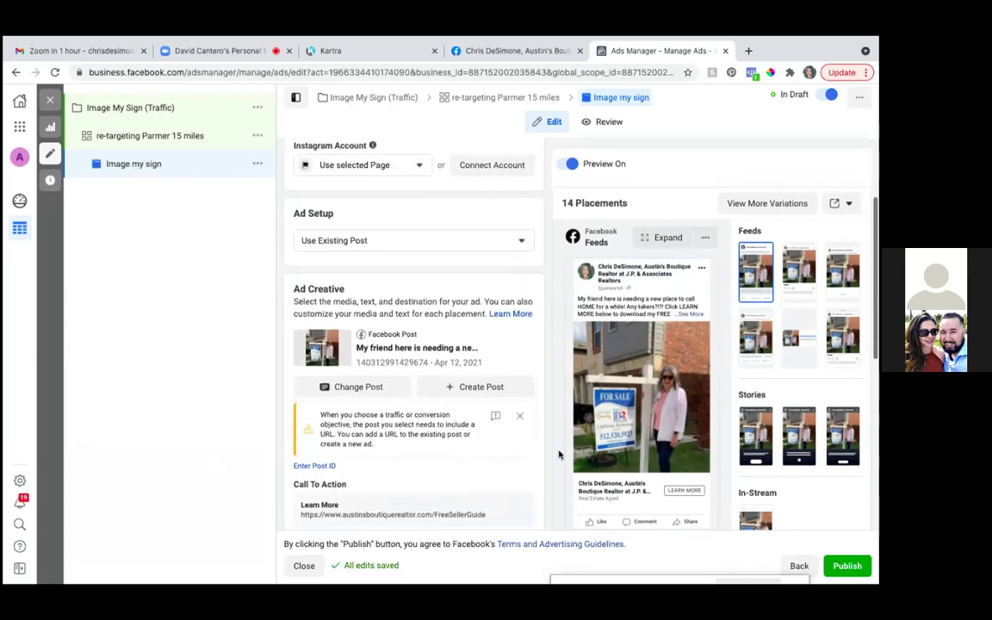
pyautogui.scroll(5, 558, 455)
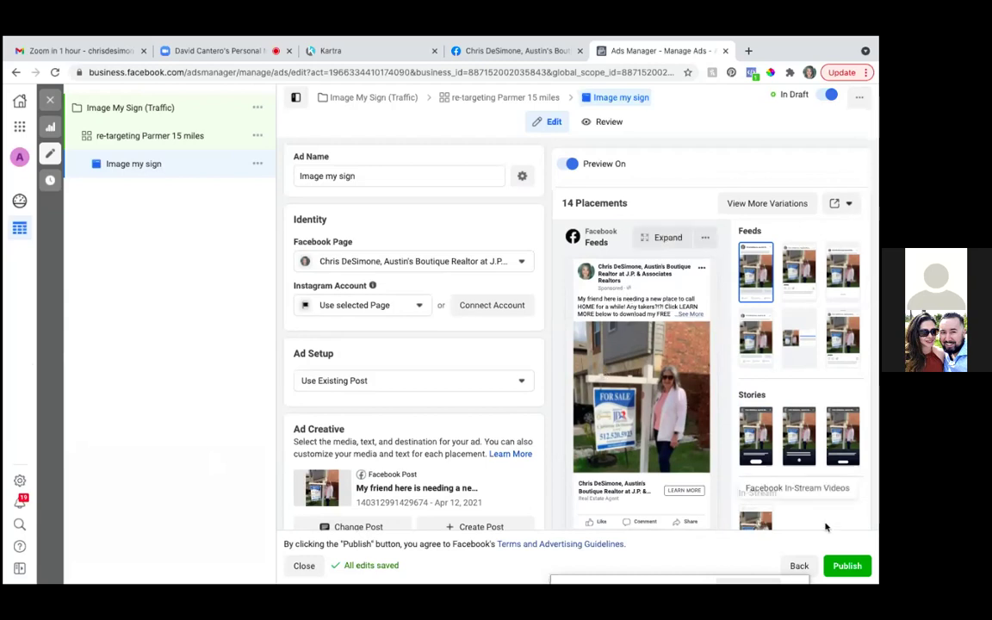
# - Publish the Image my sign ad and preview it as a Facebook Desktop News Feed post
pyautogui.click(848, 568)
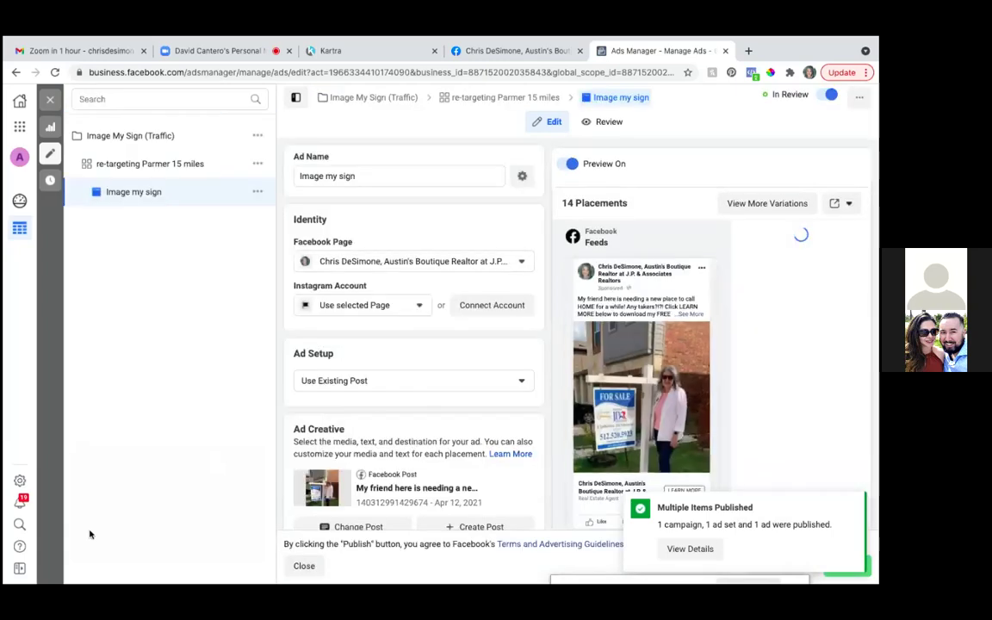
pyautogui.click(850, 205)
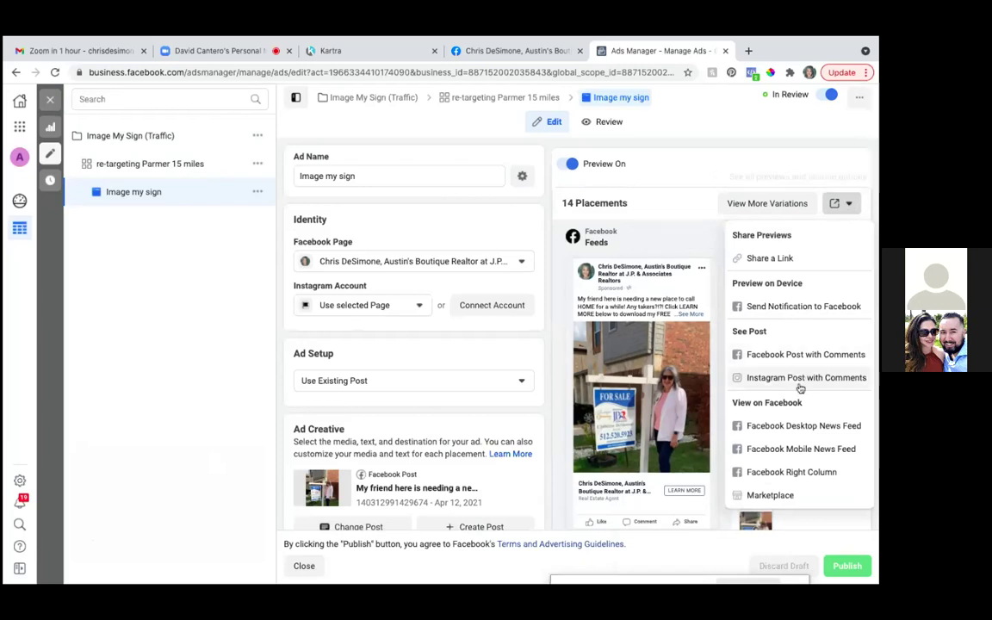
pyautogui.click(794, 428)
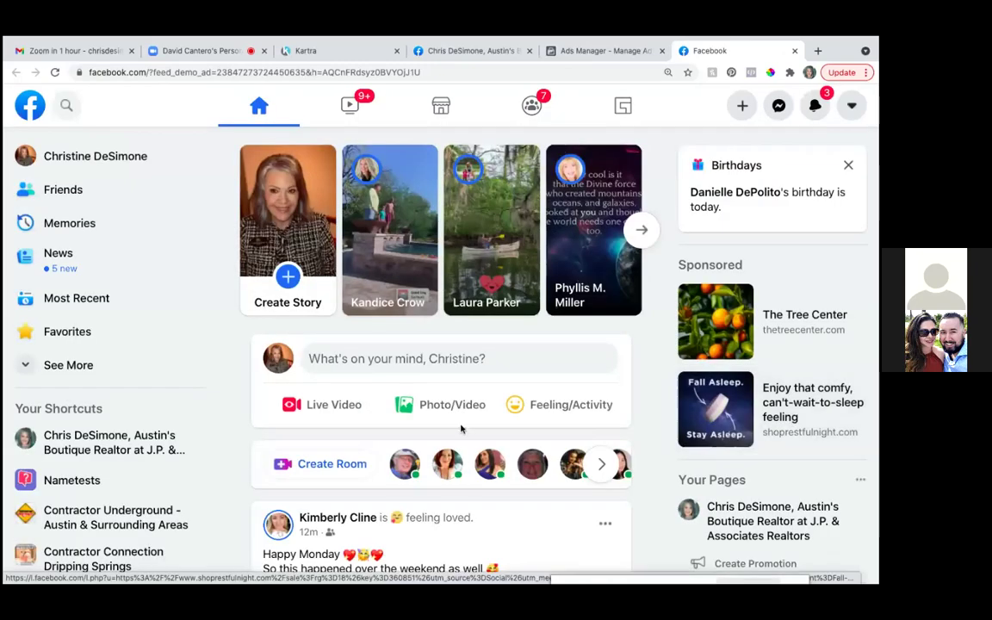
# - Scroll the News Feed preview to review the sponsored FOR SALE post and its Learn More button
pyautogui.scroll(-5, 461, 428)
pyautogui.scroll(-10, 461, 428)
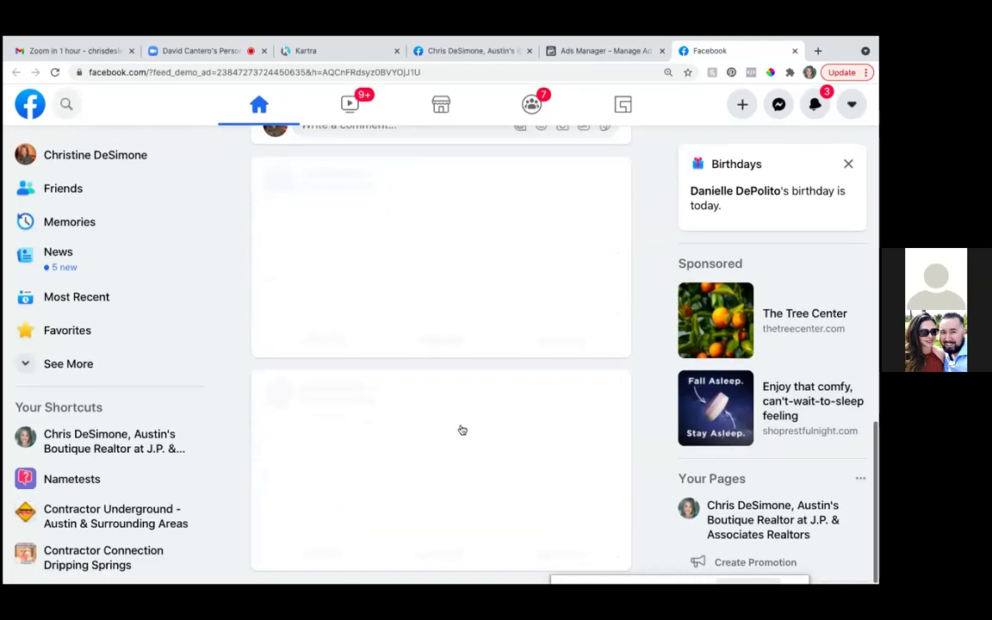
pyautogui.scroll(-5, 461, 430)
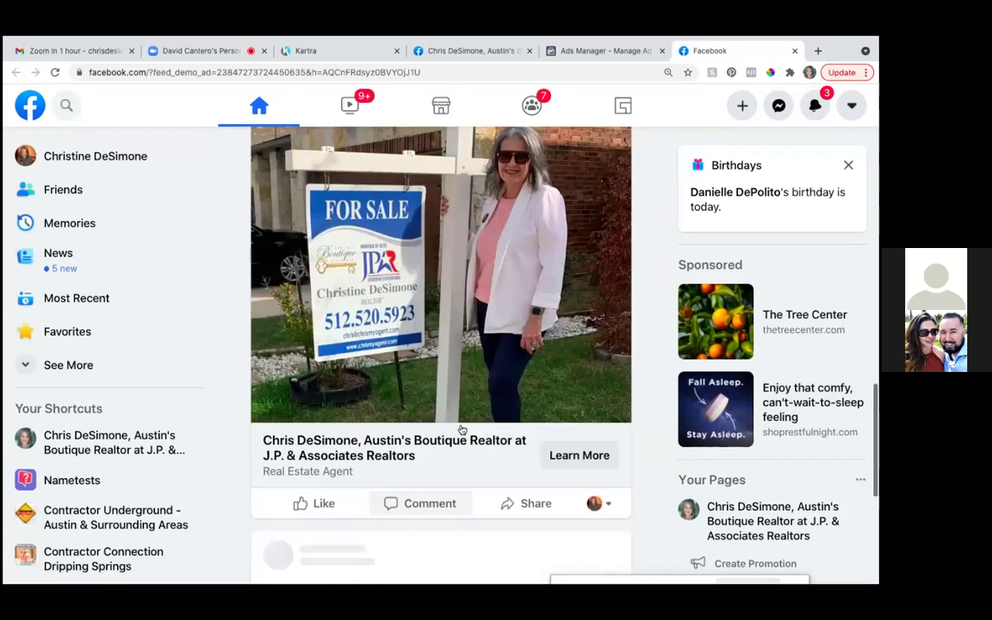
pyautogui.scroll(3, 462, 429)
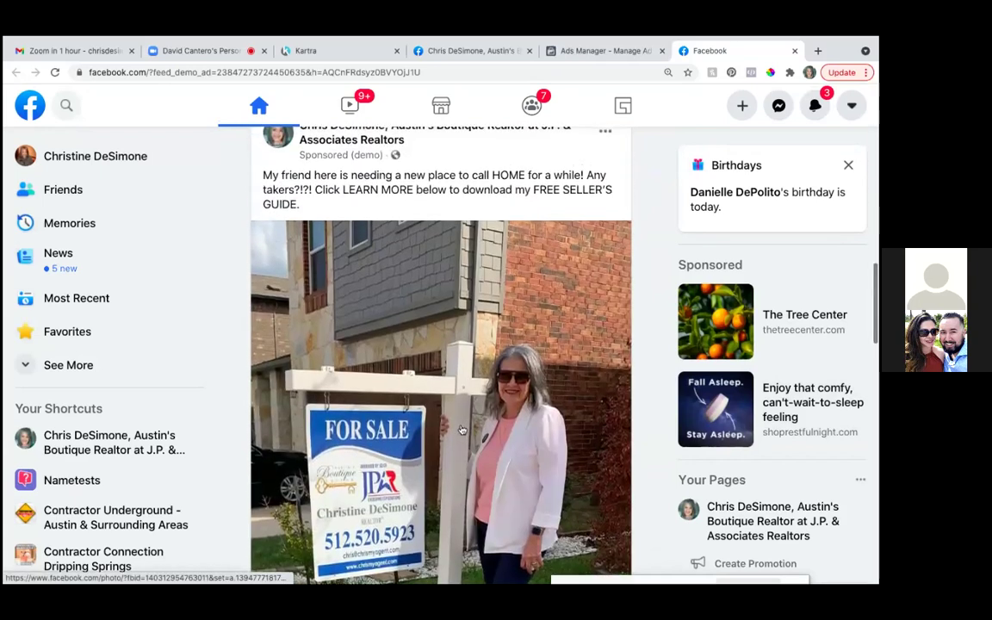
pyautogui.scroll(1, 461, 430)
pyautogui.scroll(-3, 461, 429)
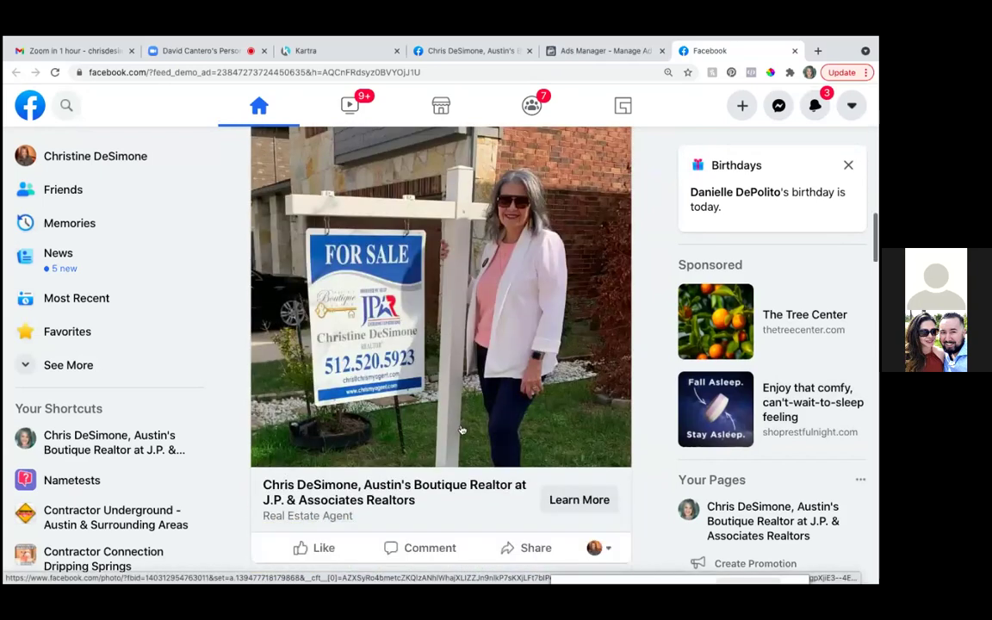
pyautogui.scroll(-2, 462, 430)
pyautogui.scroll(1, 462, 429)
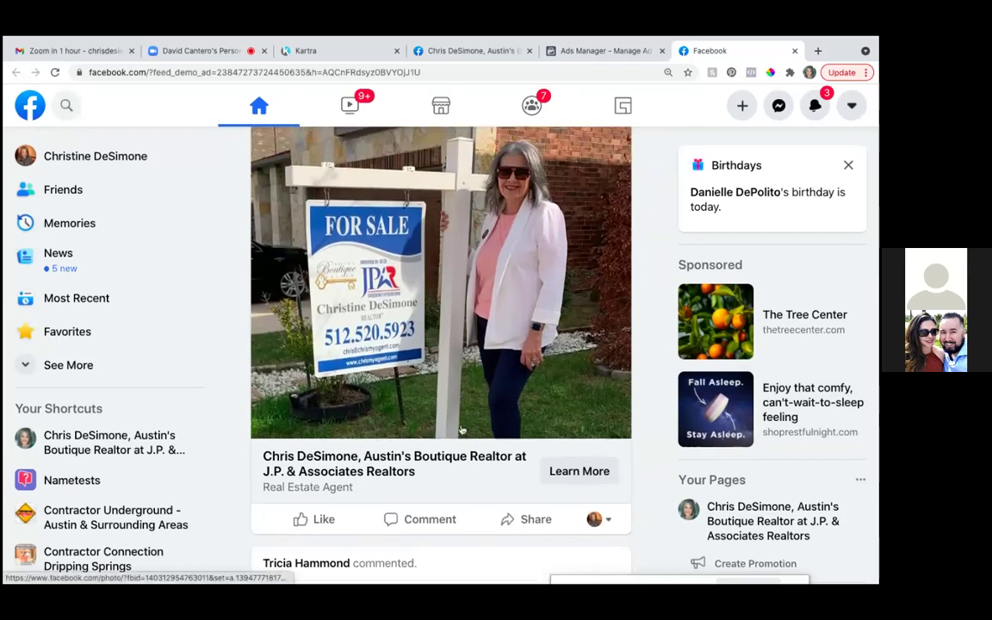
pyautogui.scroll(3, 462, 429)
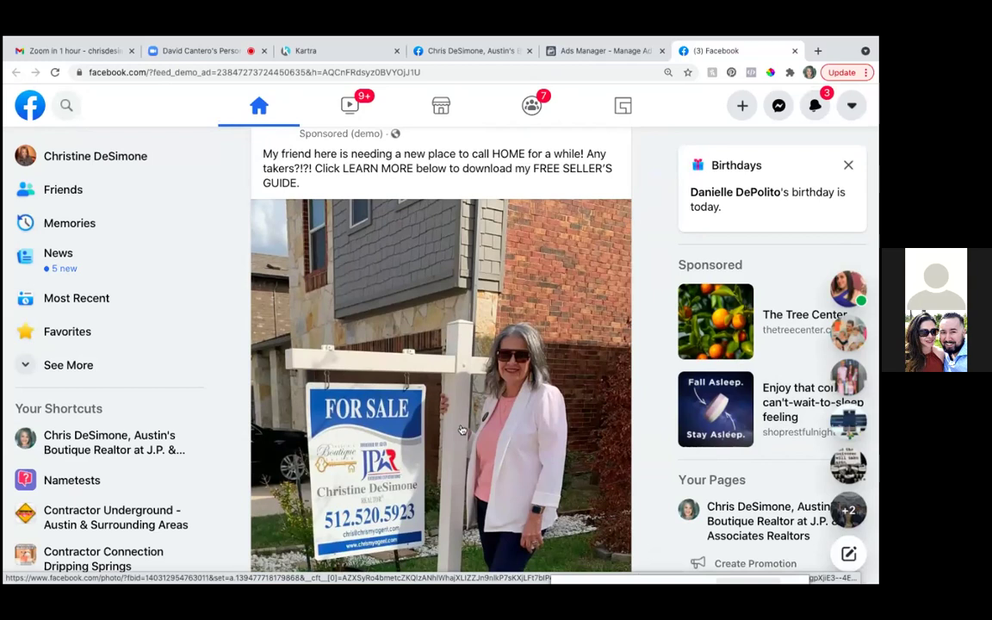
pyautogui.scroll(2, 461, 430)
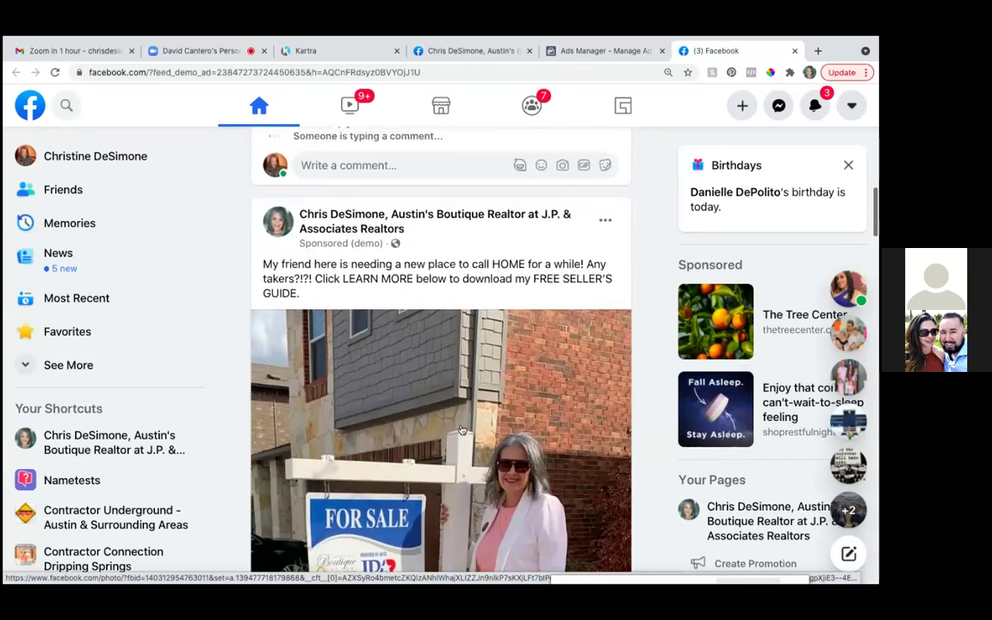
pyautogui.scroll(-3, 461, 430)
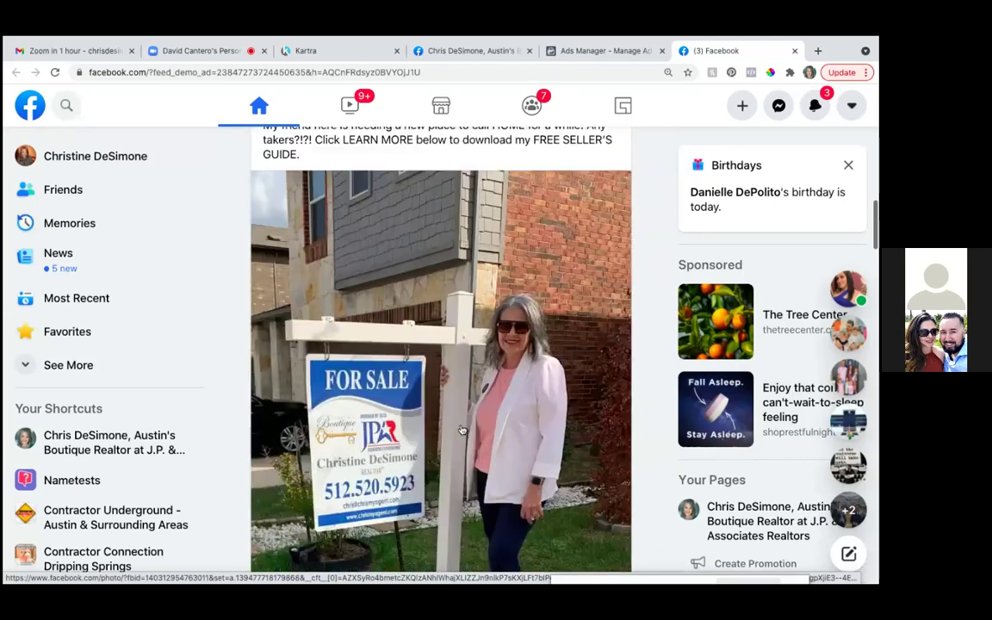
pyautogui.scroll(-3, 461, 430)
pyautogui.scroll(1, 461, 429)
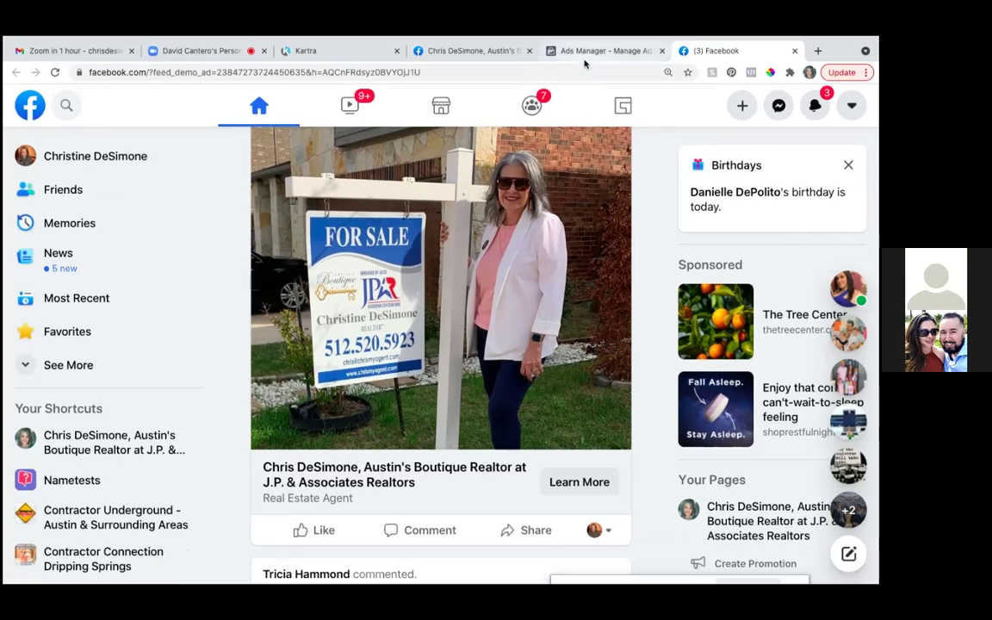
# - Return to Ads Manager and close the ad editor to show the ads table
pyautogui.click(586, 56)
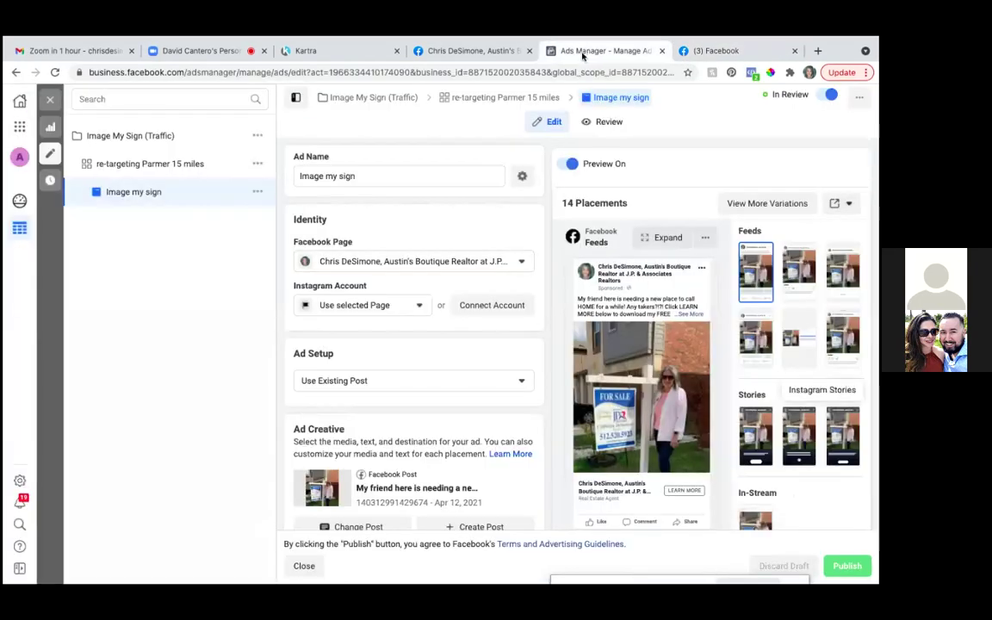
pyautogui.click(51, 102)
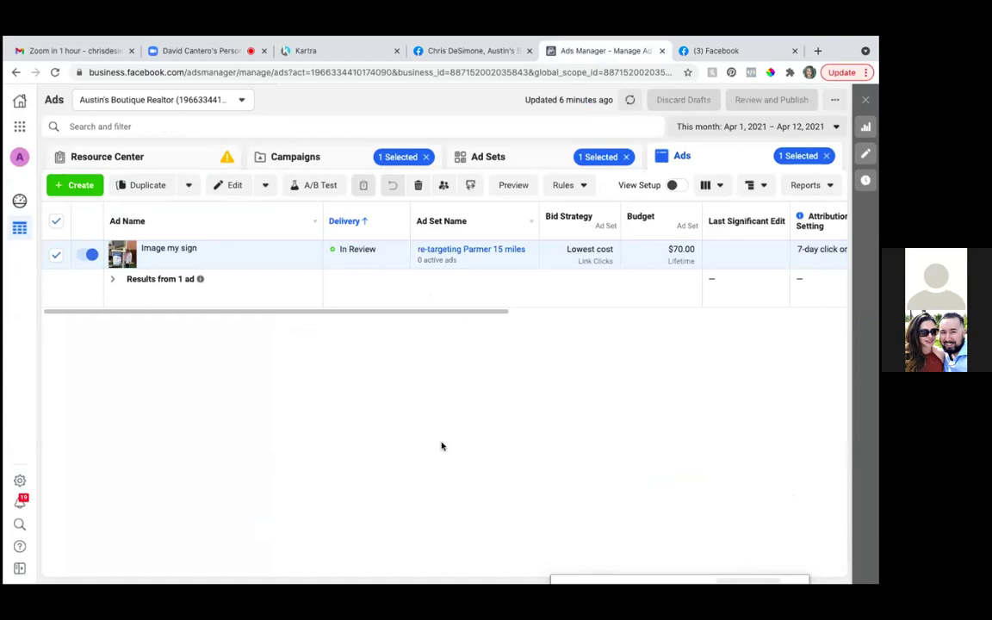
# - Clear the 1 Selected filters on Campaigns, Ad Sets and Ads
pyautogui.click(427, 157)
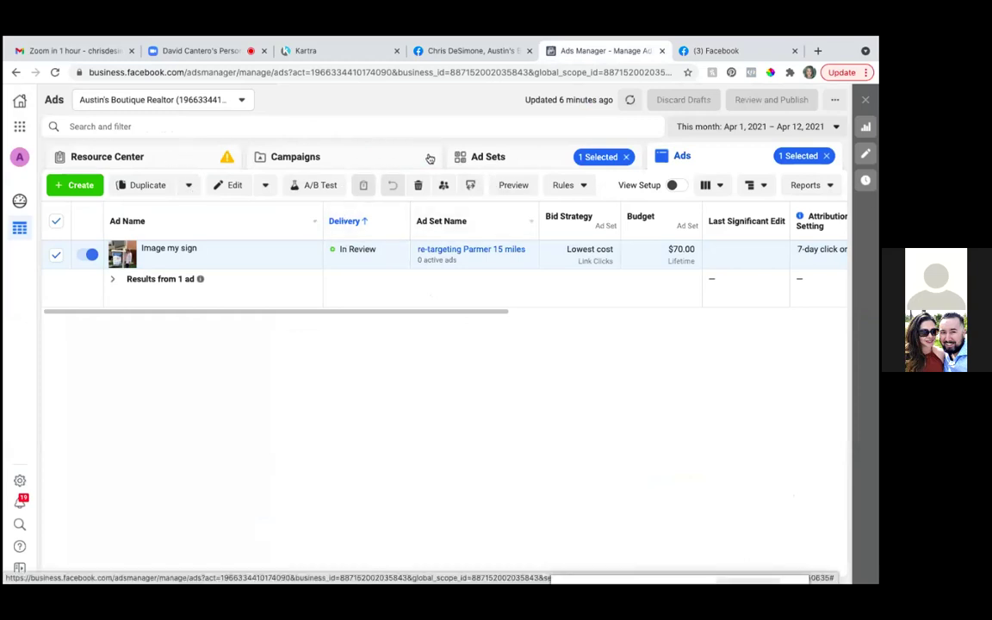
pyautogui.click(626, 157)
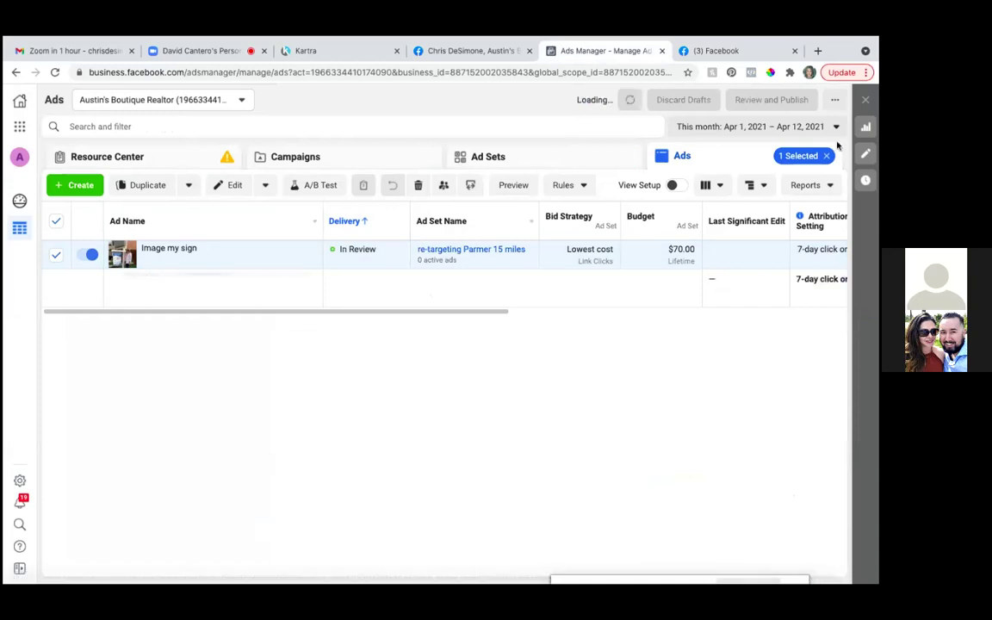
pyautogui.click(826, 156)
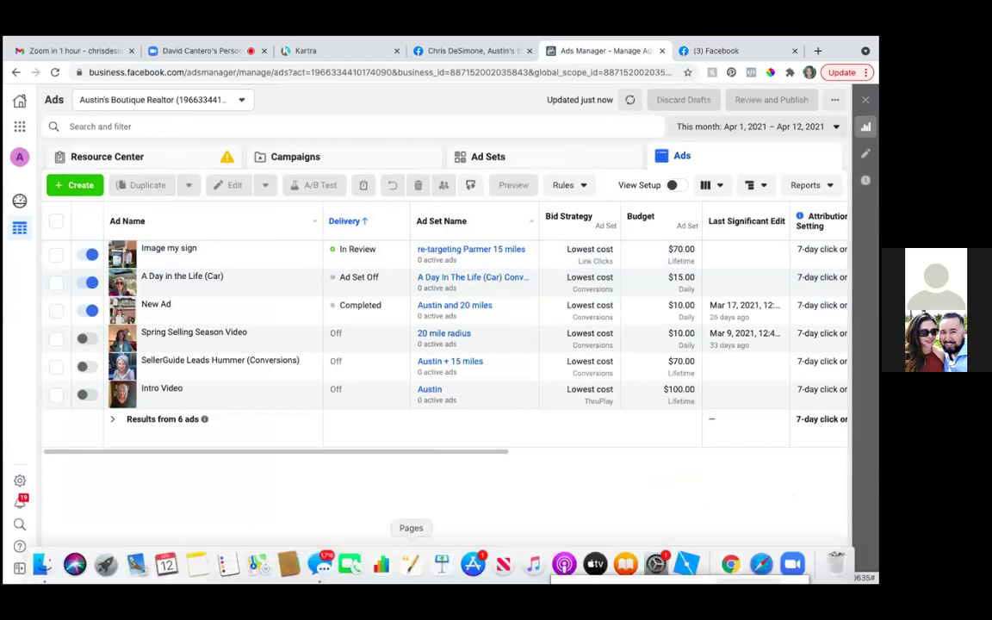
# - In the Campaigns table, select only the Image My Sign (Traffic) campaign
pyautogui.click(331, 158)
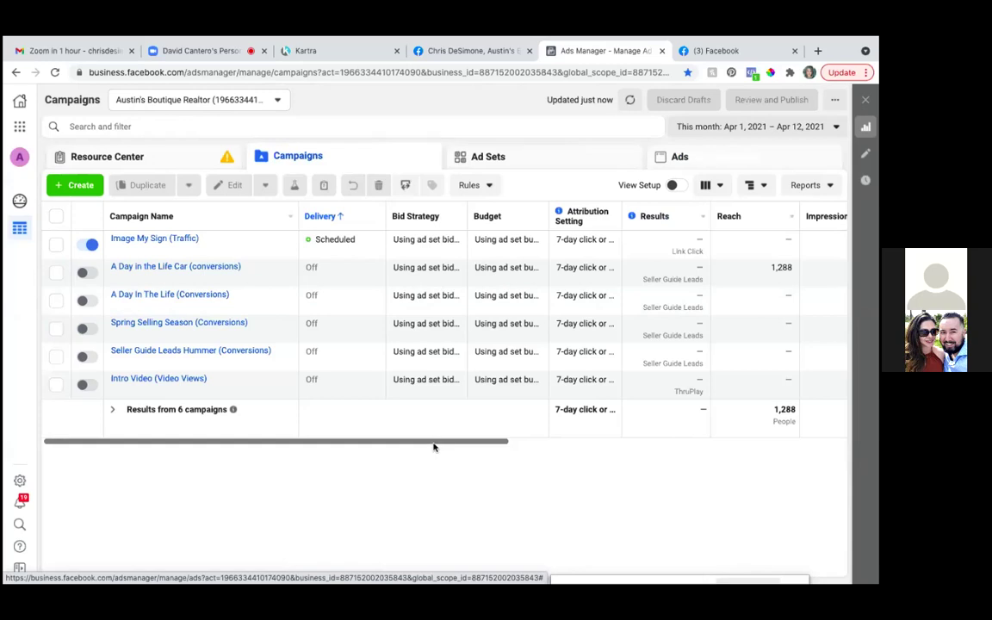
pyautogui.moveTo(434, 445); pyautogui.dragTo(784, 465)
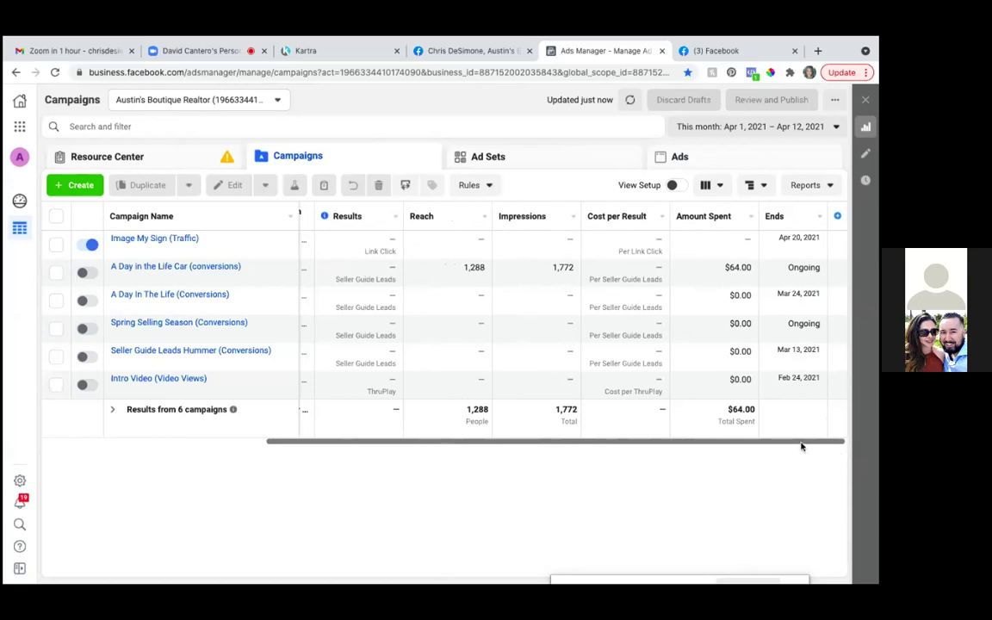
pyautogui.moveTo(799, 445); pyautogui.dragTo(828, 447)
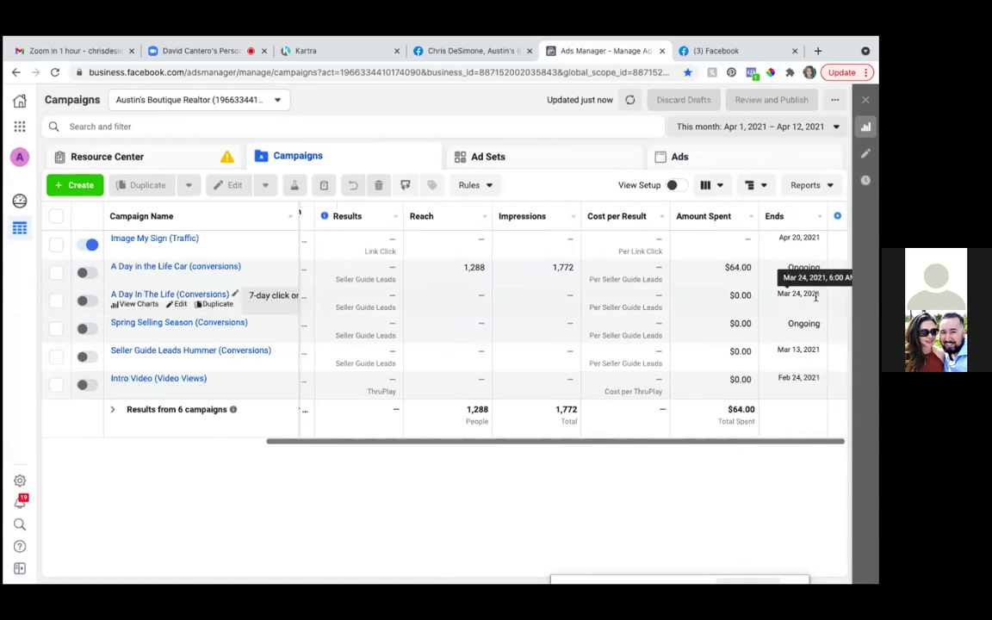
pyautogui.click(56, 245)
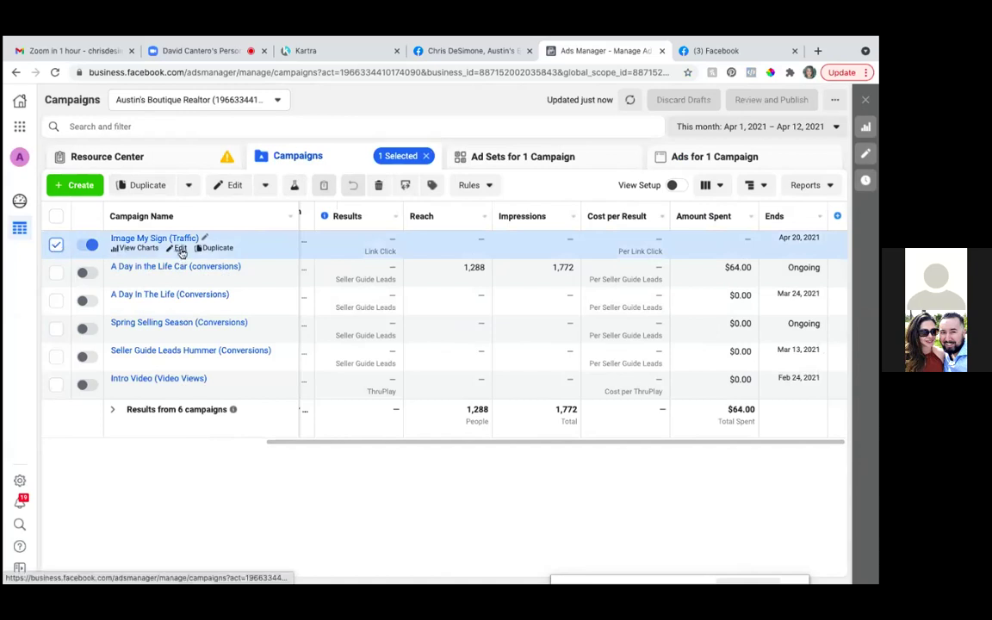
# - Show the re-targeting Parmer 15 miles ad set and open the Columns presets list
pyautogui.click(548, 160)
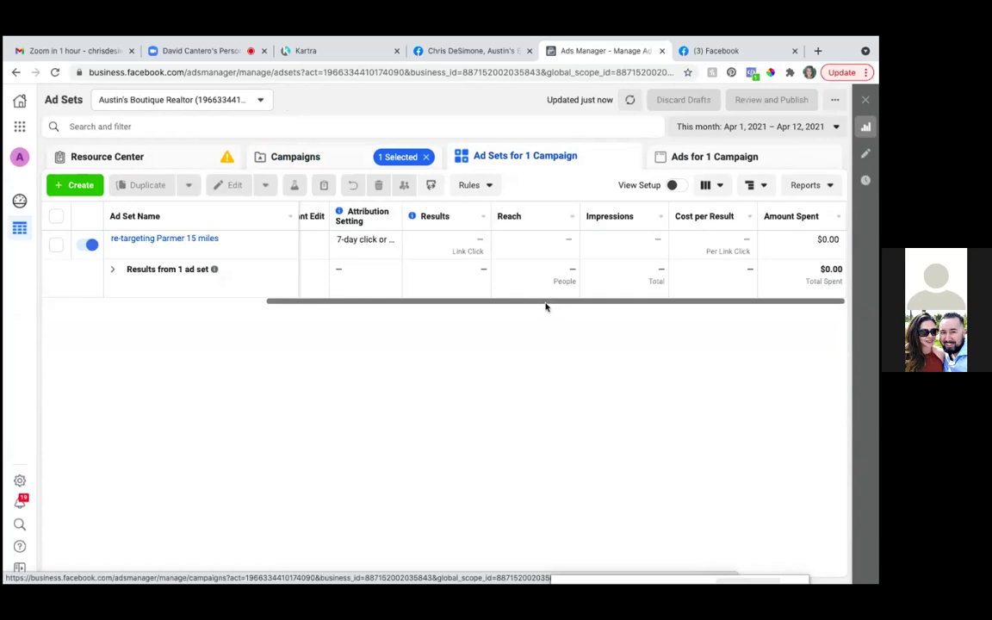
pyautogui.moveTo(545, 306); pyautogui.dragTo(720, 303)
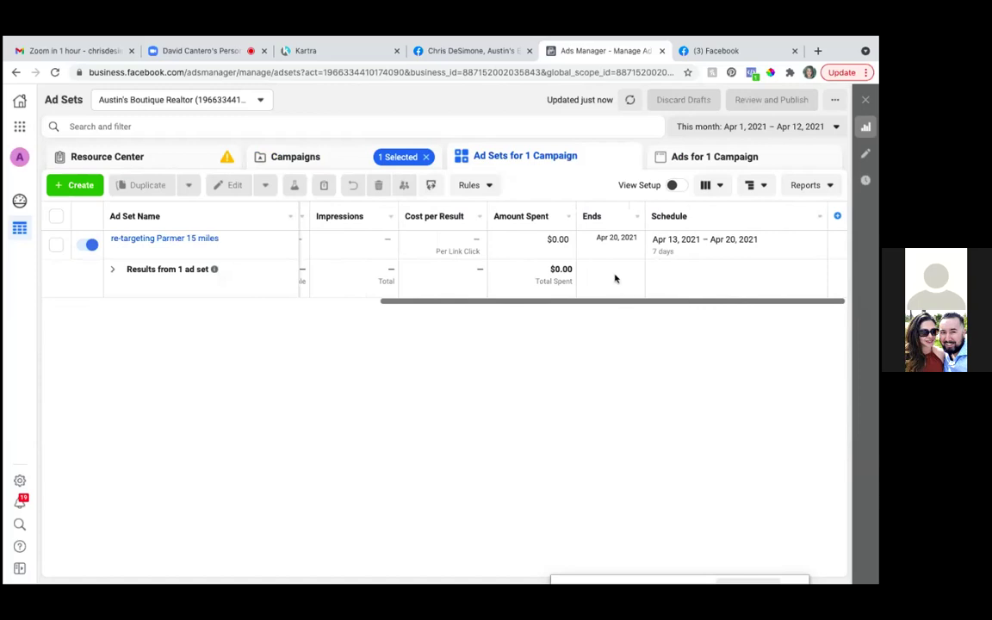
pyautogui.click(718, 188)
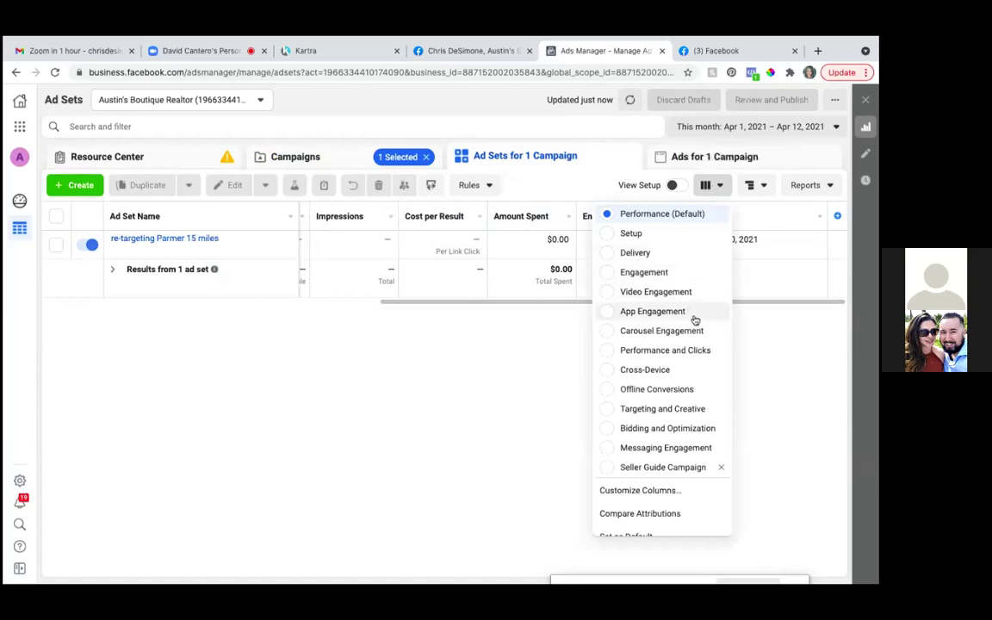
pyautogui.scroll(-2, 678, 366)
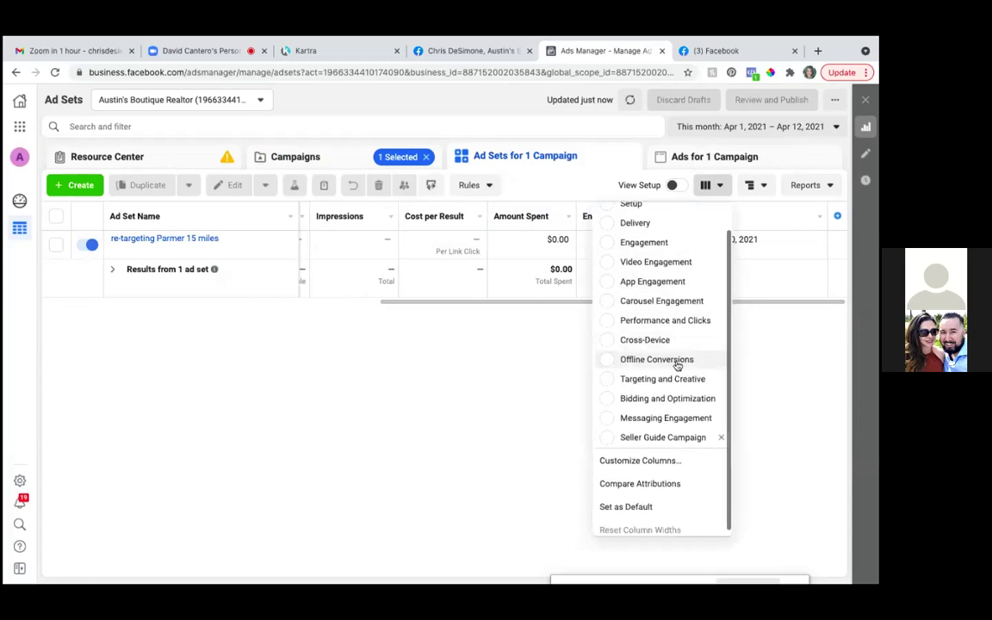
# - In Customize Columns, remove Last Significant Edit and Attribution Setting, then show Engagement > Page Post metrics
pyautogui.click(641, 457)
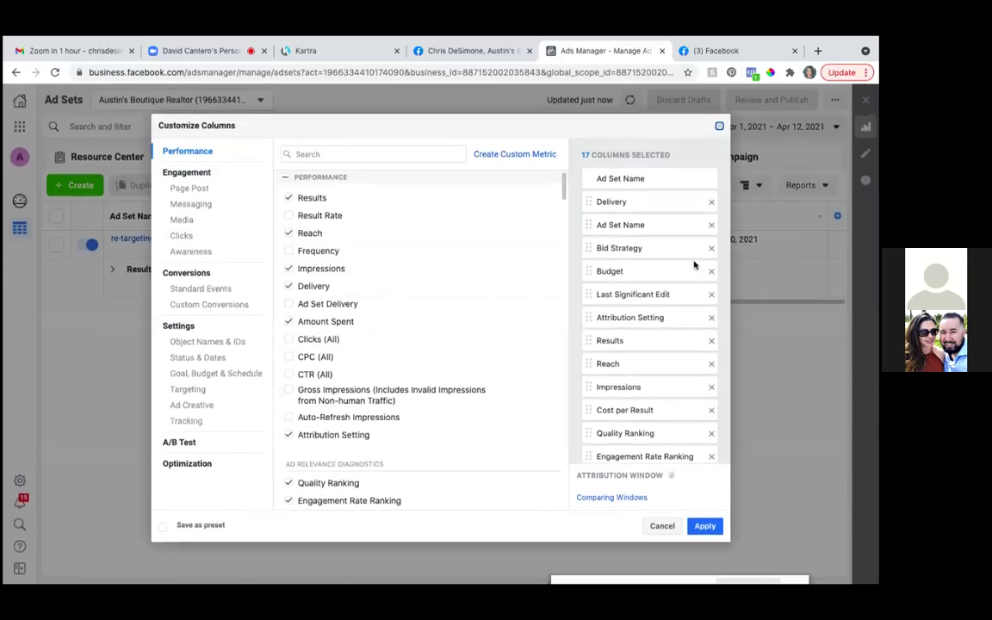
pyautogui.click(711, 295)
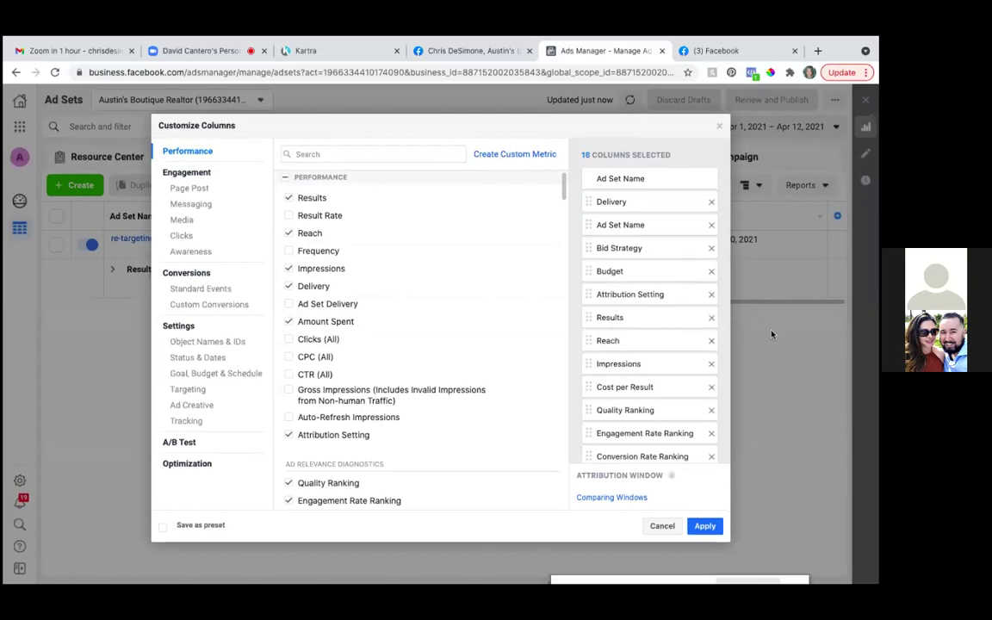
pyautogui.click(711, 296)
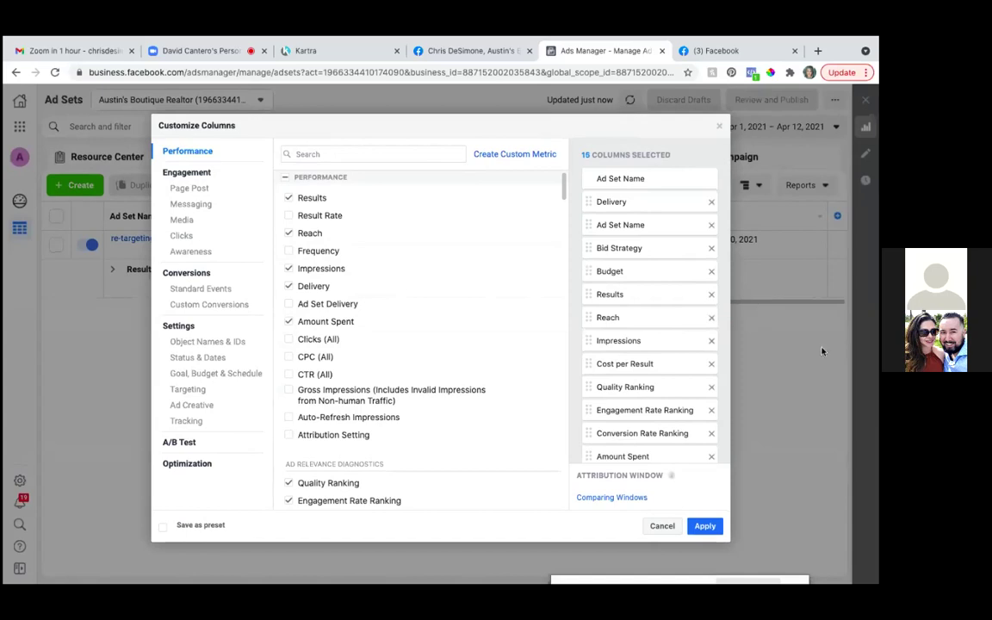
pyautogui.scroll(-2, 668, 348)
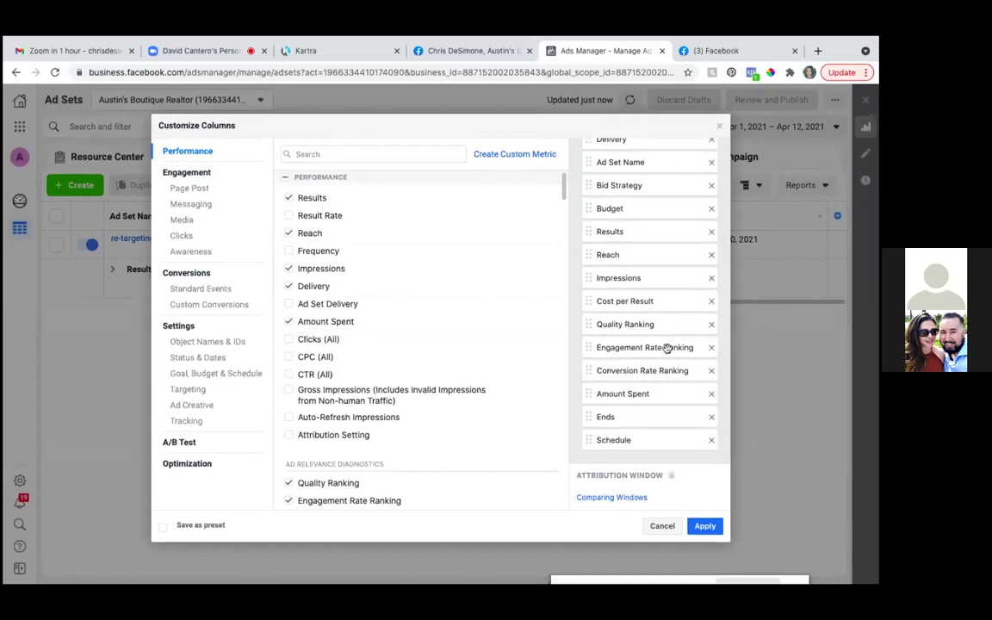
pyautogui.scroll(1, 667, 347)
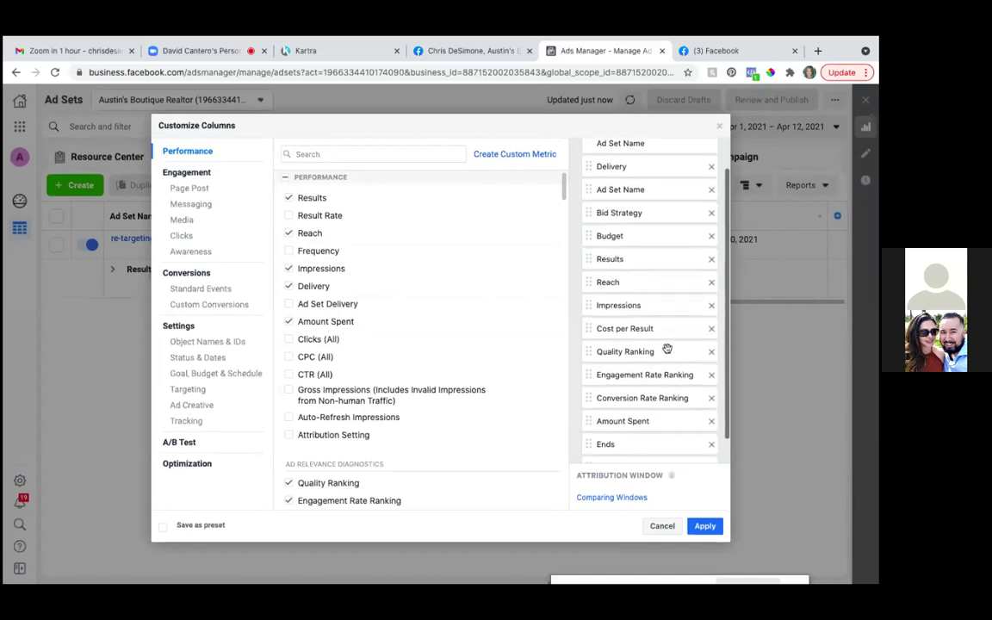
pyautogui.scroll(1, 667, 348)
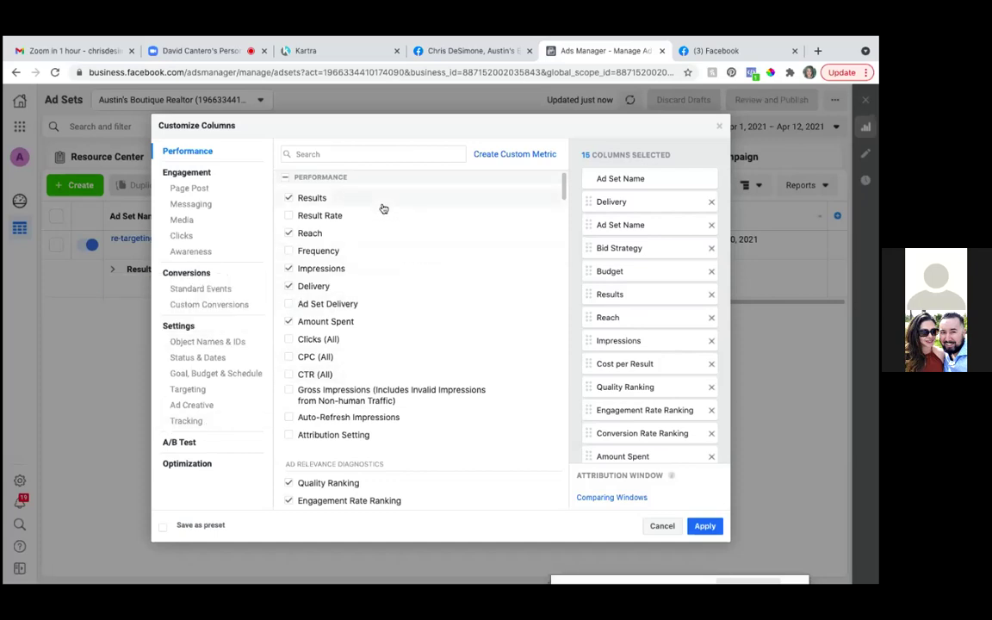
pyautogui.click(183, 189)
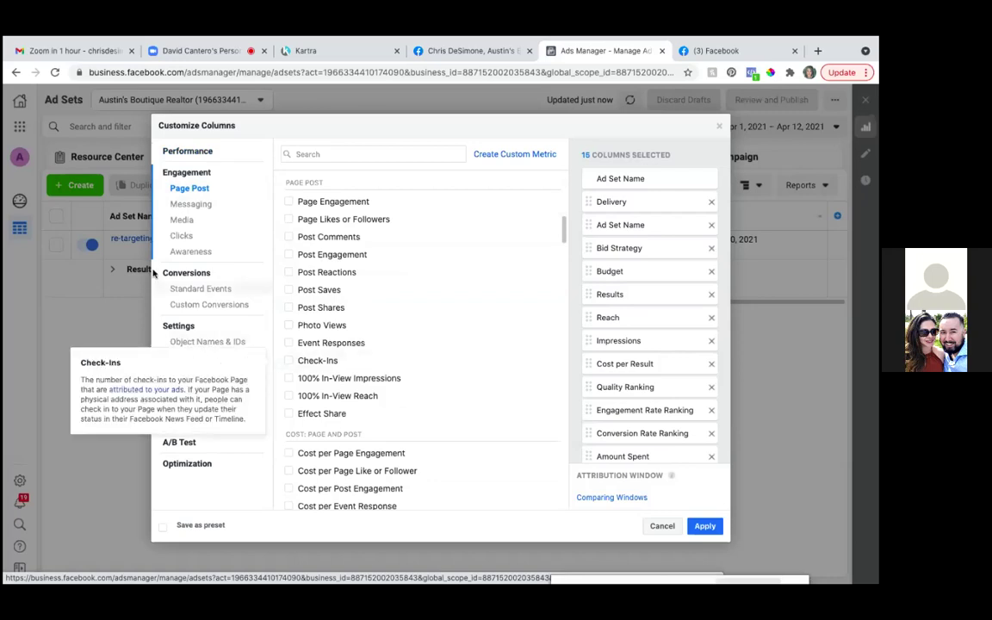
# - Add Link Clicks, CTR (Link Click-Through Rate) and CPC (Cost per Link Click) as report columns
pyautogui.click(183, 236)
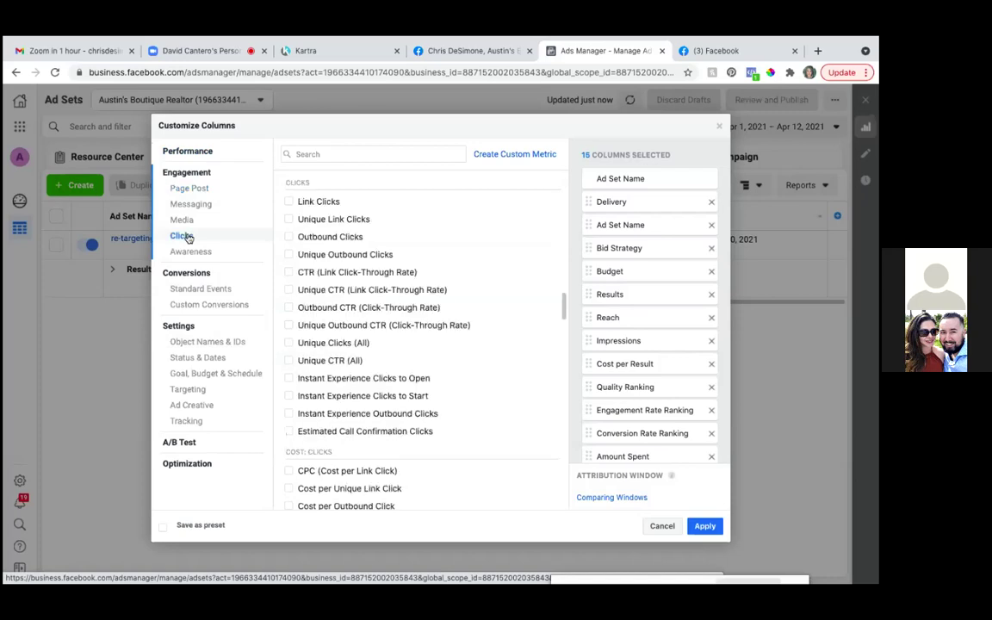
pyautogui.click(290, 204)
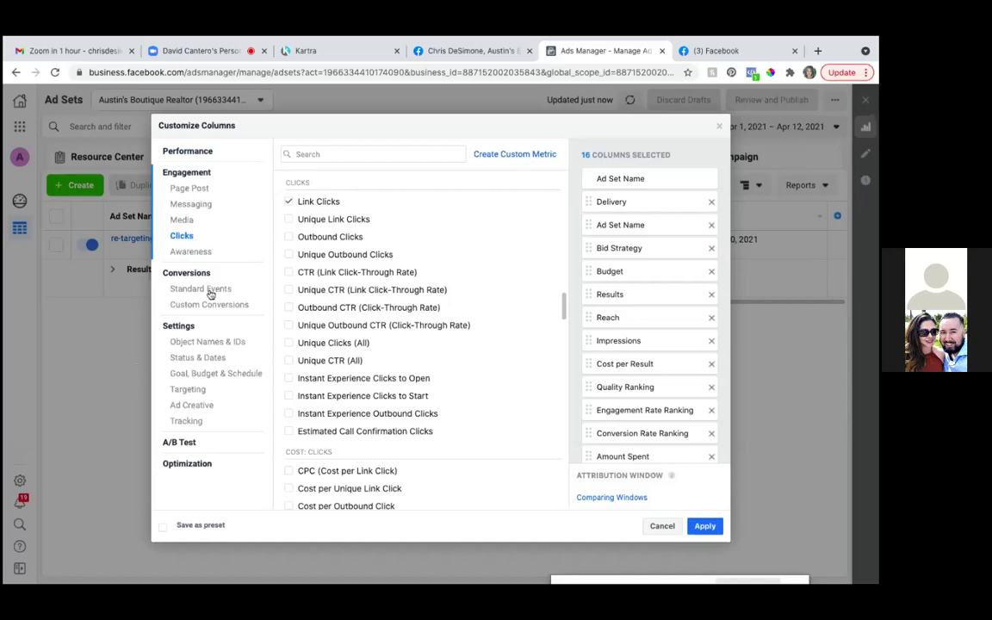
pyautogui.click(289, 273)
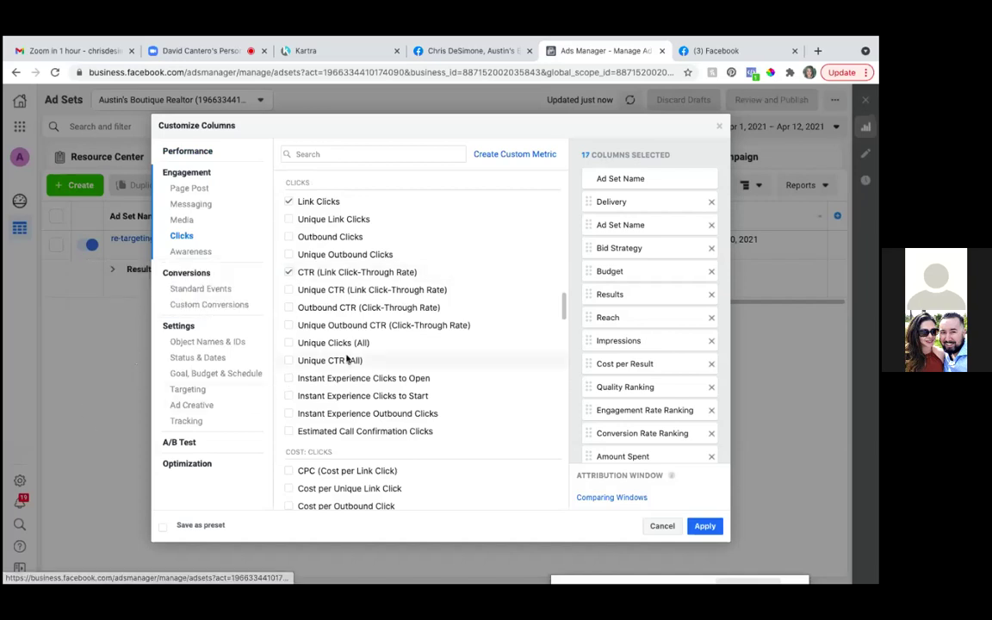
pyautogui.scroll(-1, 348, 356)
pyautogui.scroll(-5, 348, 356)
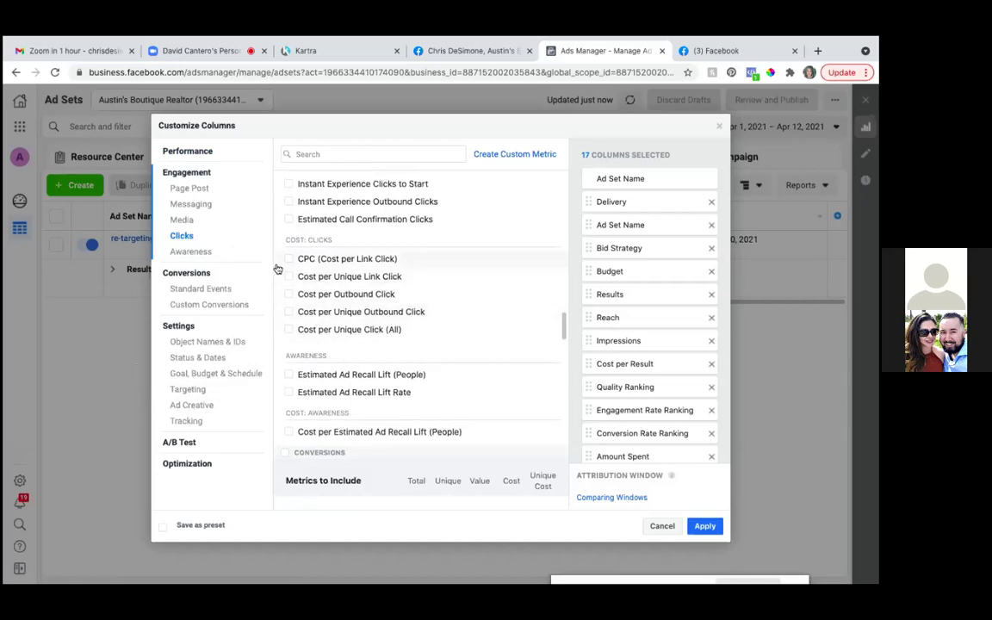
pyautogui.moveTo(290, 261)
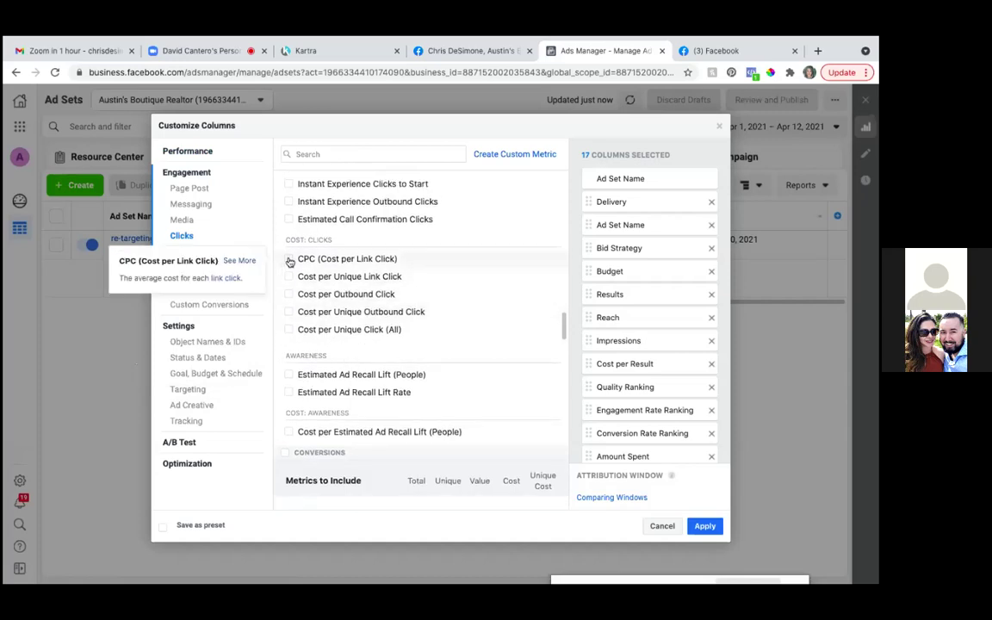
pyautogui.click(289, 259)
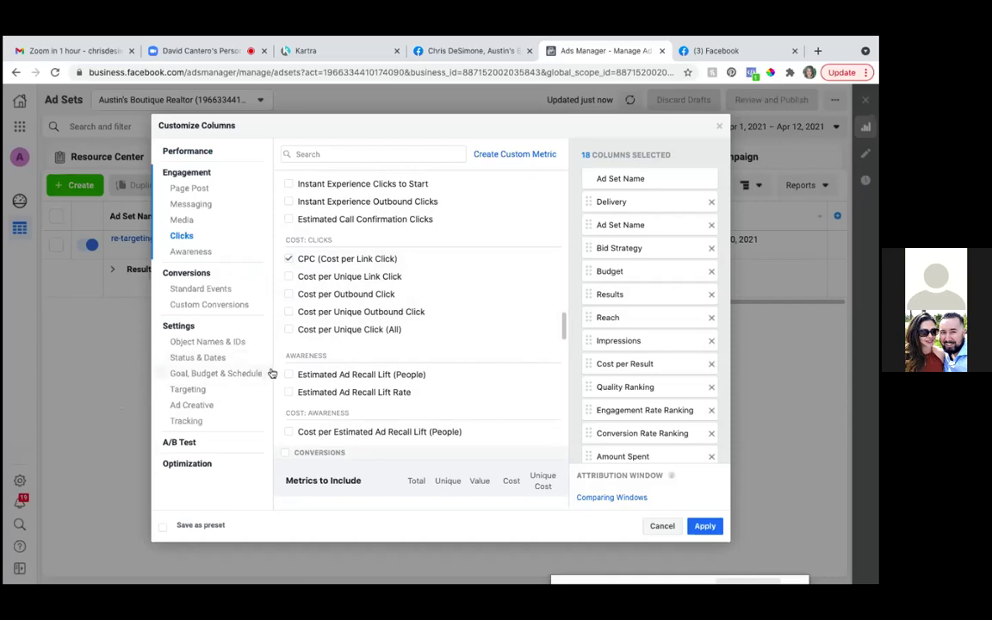
pyautogui.click(192, 306)
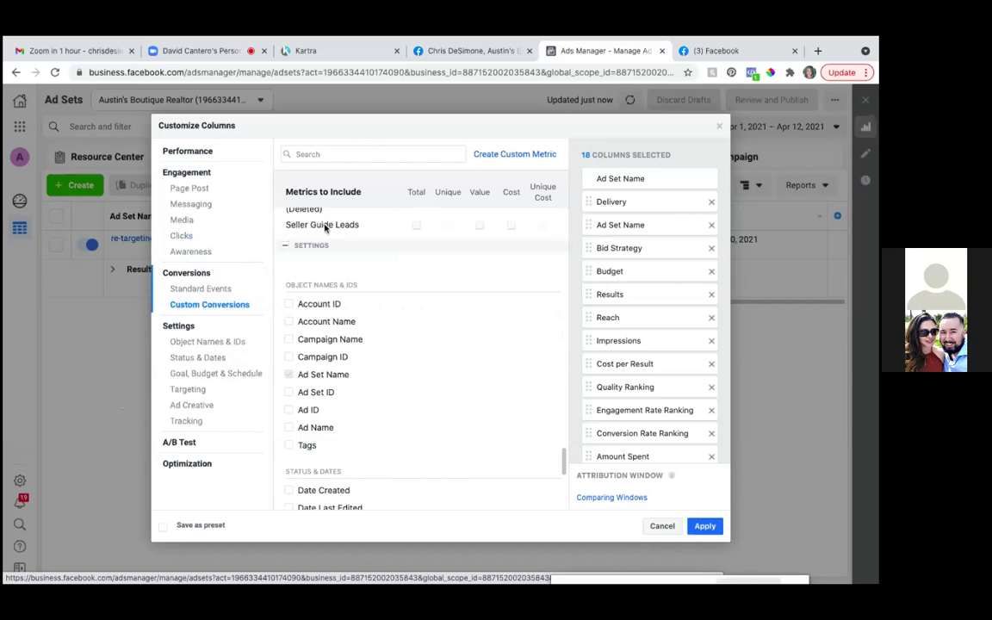
# - Add Seller Guide Leads and its cost, move both to the top, and remove Last Significant Edit
pyautogui.click(418, 228)
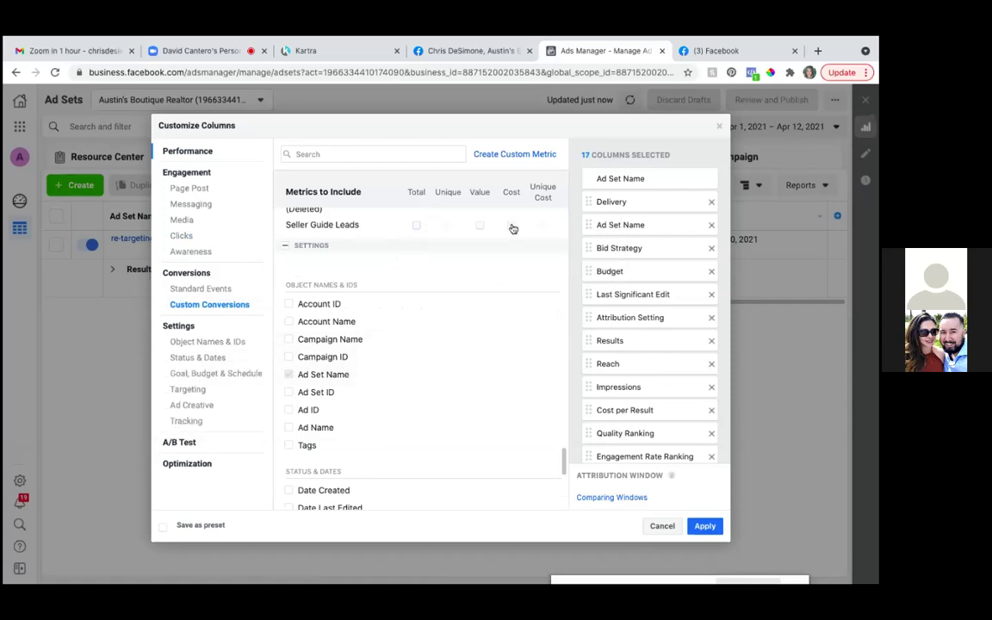
pyautogui.click(512, 229)
pyautogui.scroll(-3, 662, 376)
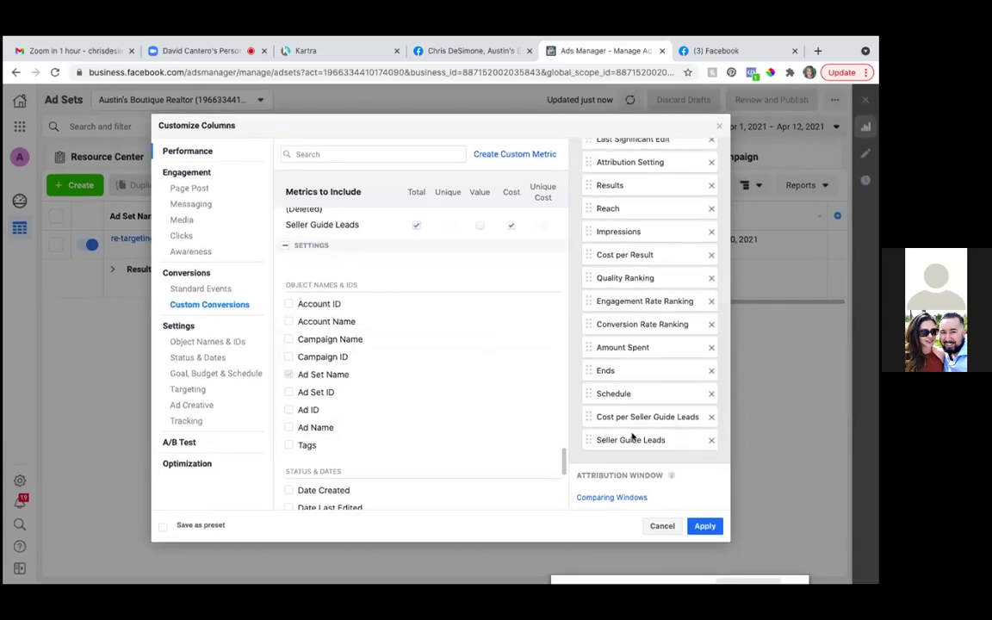
pyautogui.moveTo(608, 420); pyautogui.dragTo(613, 201)
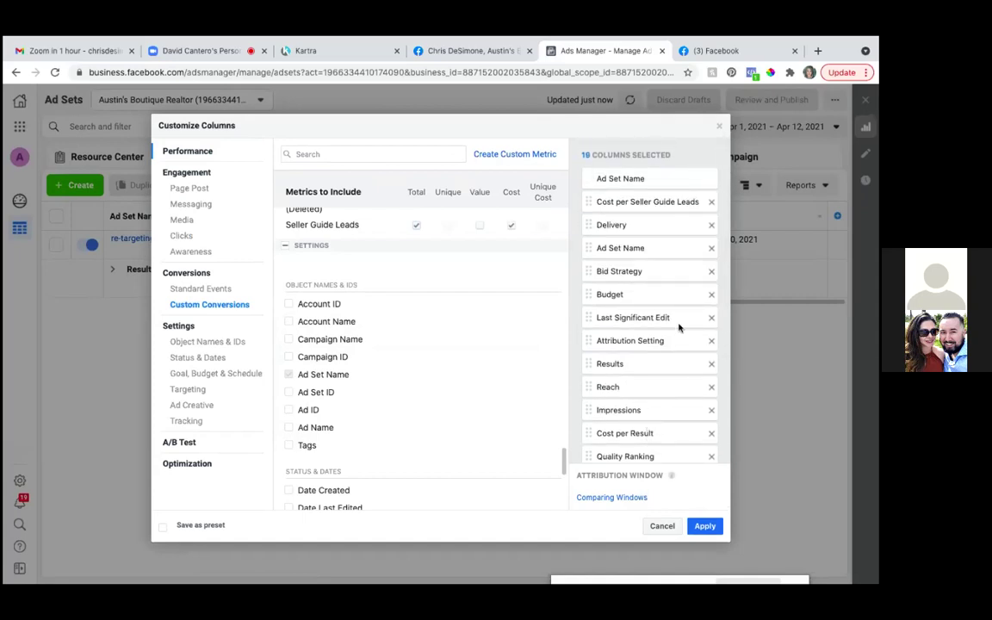
pyautogui.click(713, 321)
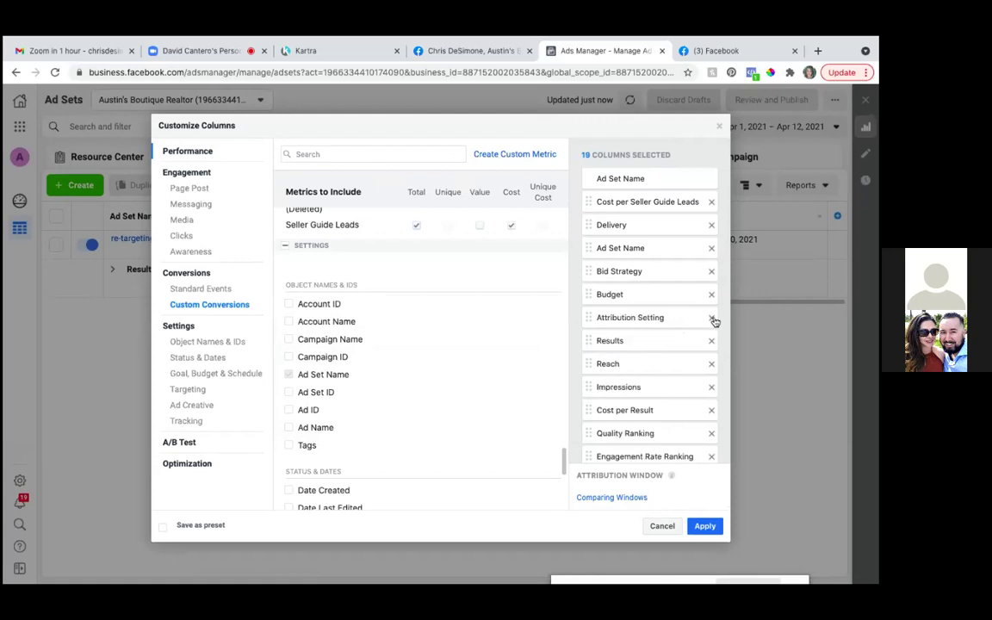
pyautogui.scroll(-3, 649, 379)
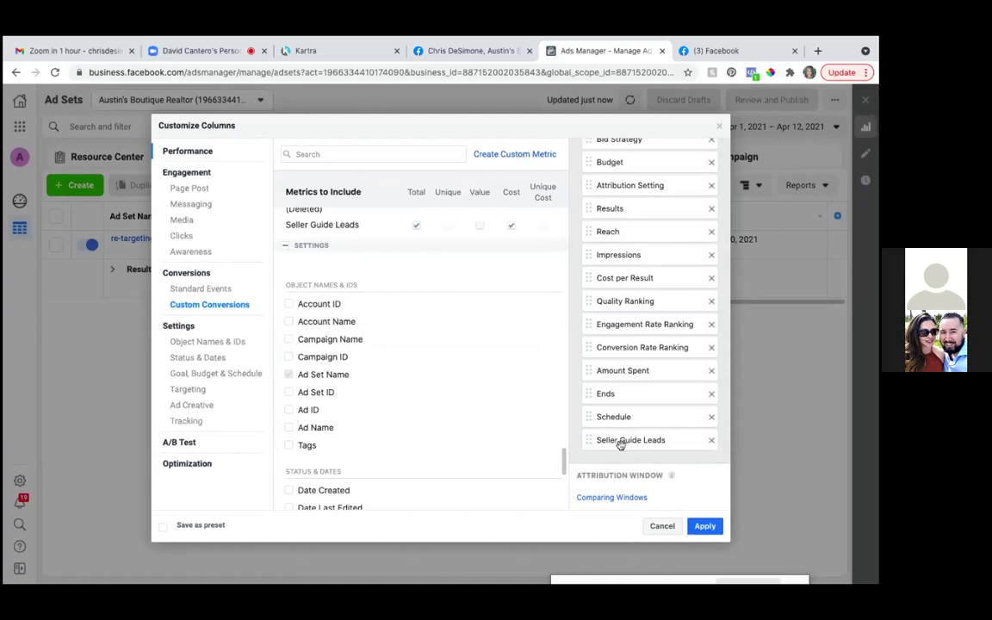
pyautogui.moveTo(620, 443); pyautogui.dragTo(617, 197)
# - Remove the Quality, Conversion Rate and Engagement Rate Ranking columns
pyautogui.scroll(-2, 673, 380)
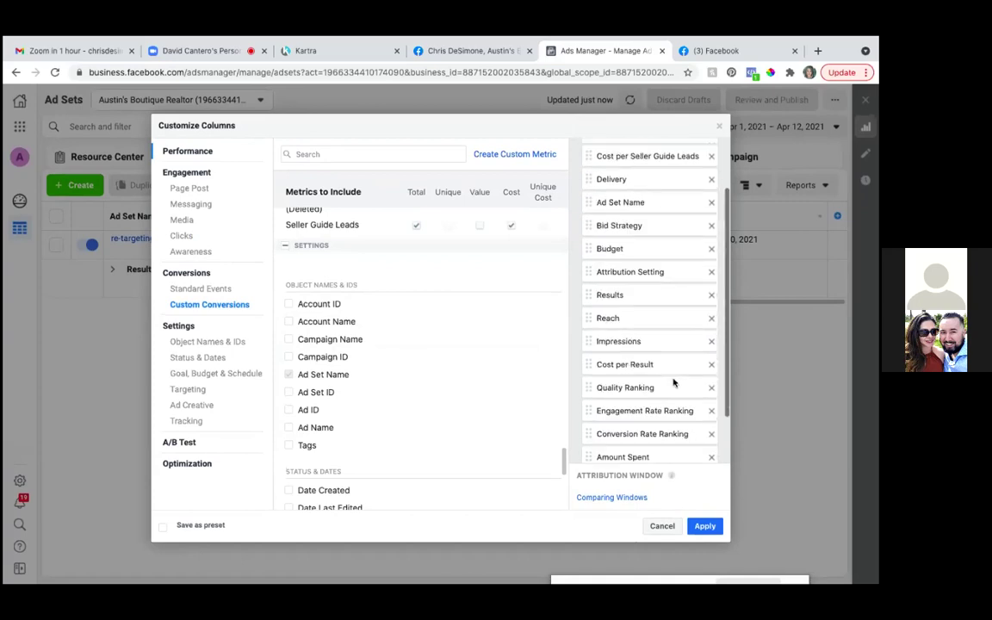
pyautogui.scroll(-1, 673, 381)
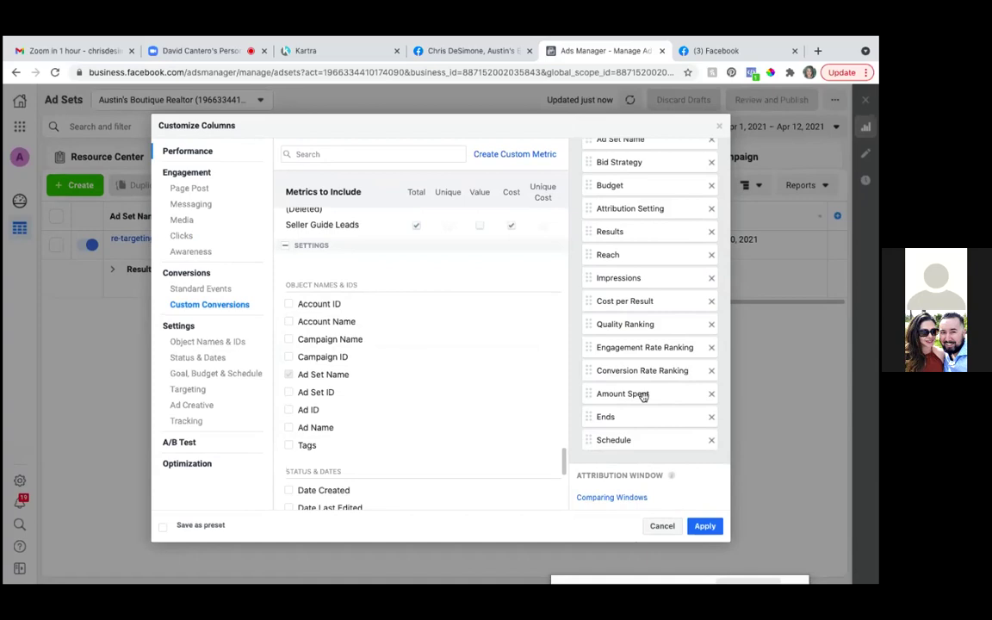
pyautogui.click(711, 325)
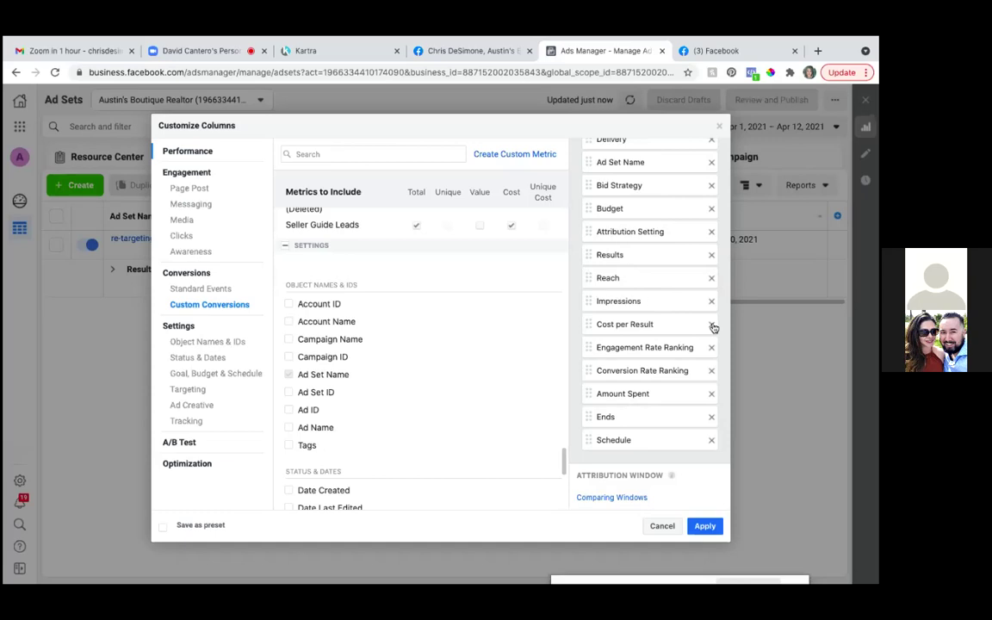
pyautogui.click(711, 372)
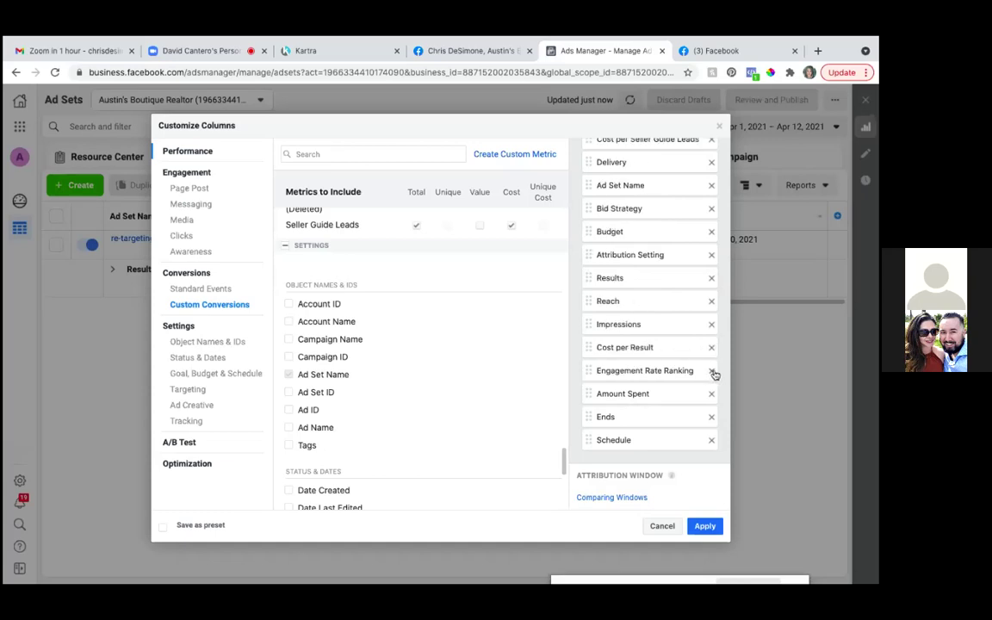
pyautogui.click(711, 372)
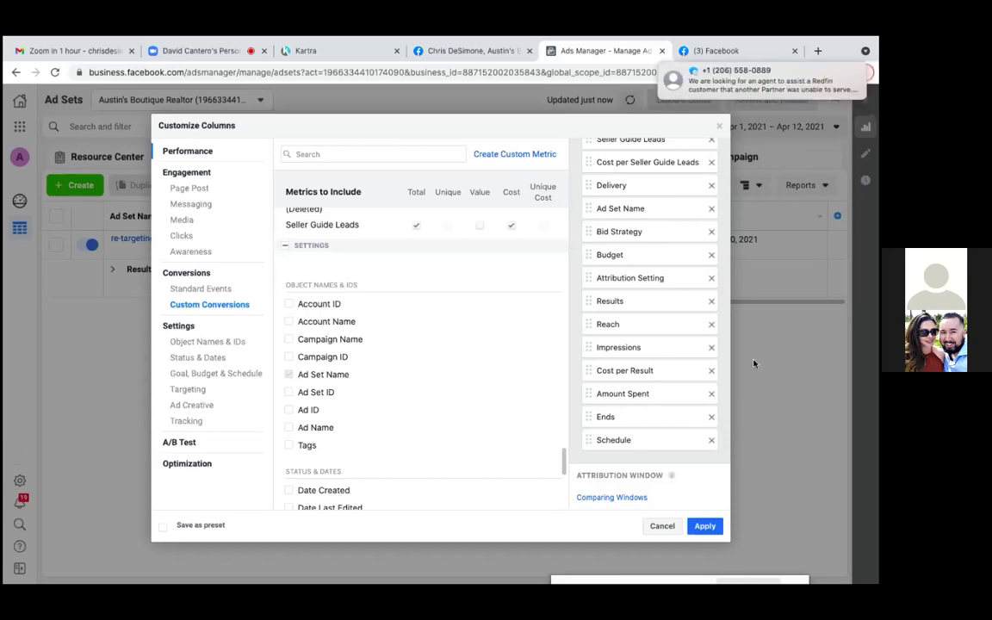
pyautogui.scroll(2, 670, 396)
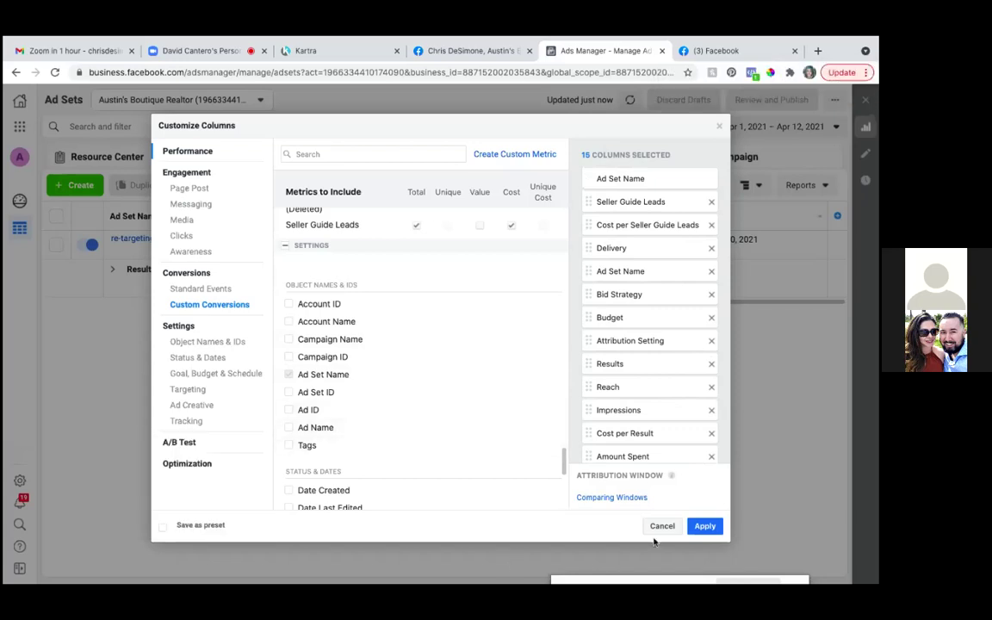
pyautogui.scroll(-2, 695, 426)
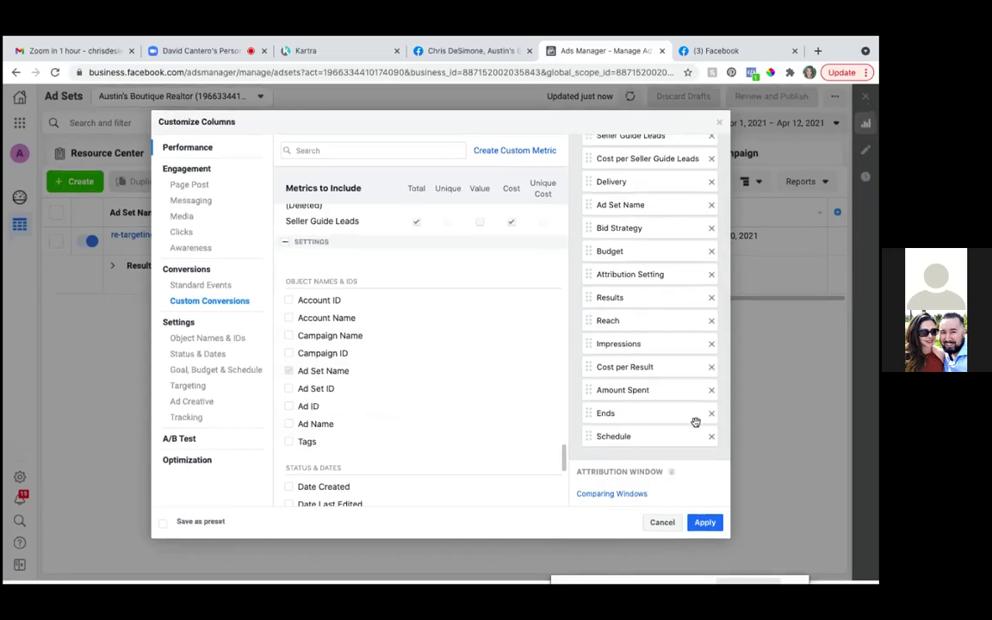
# - Add the CPM (Cost per 1,000 Impressions) column and place it directly after Ad Set Name
pyautogui.scroll(3, 696, 422)
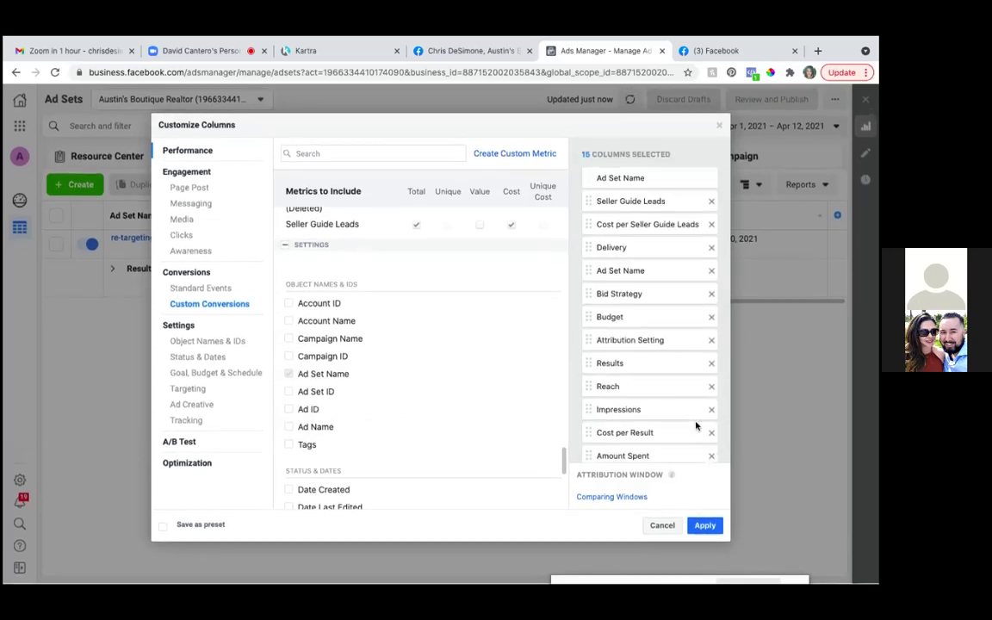
pyautogui.scroll(-2, 695, 423)
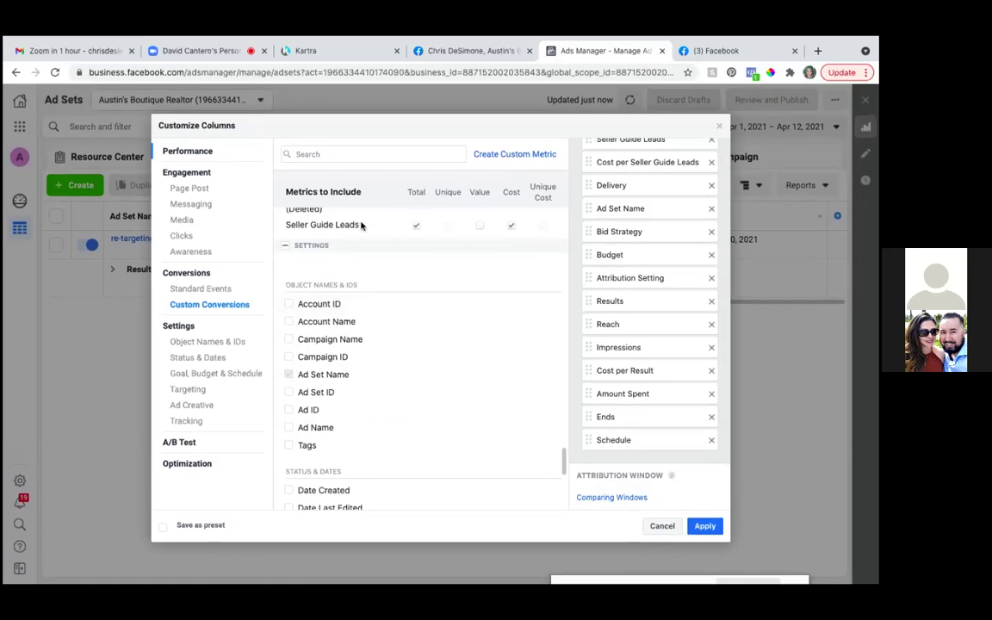
pyautogui.scroll(2, 430, 332)
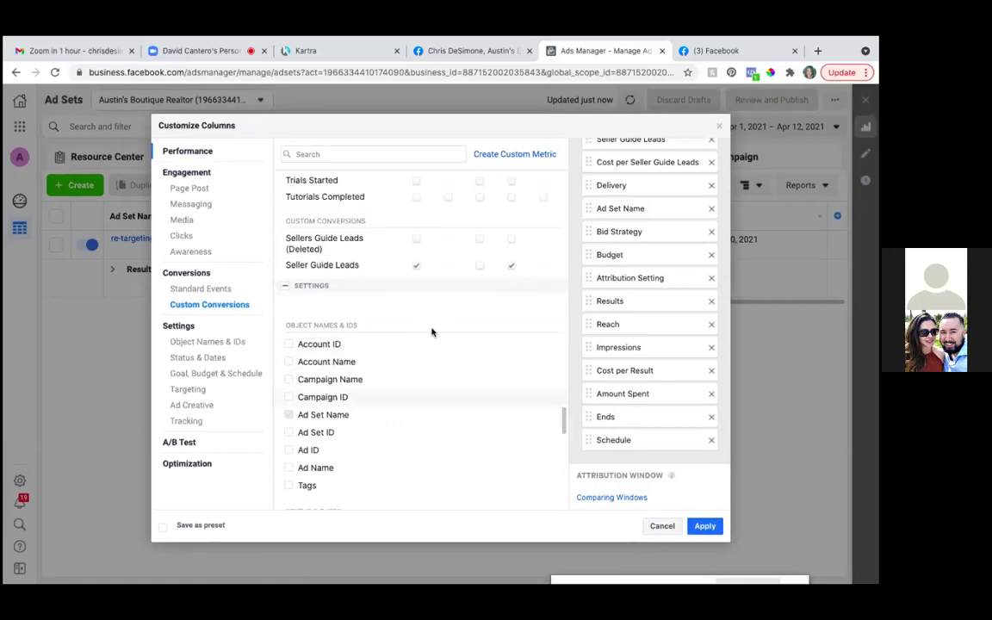
pyautogui.scroll(2, 431, 327)
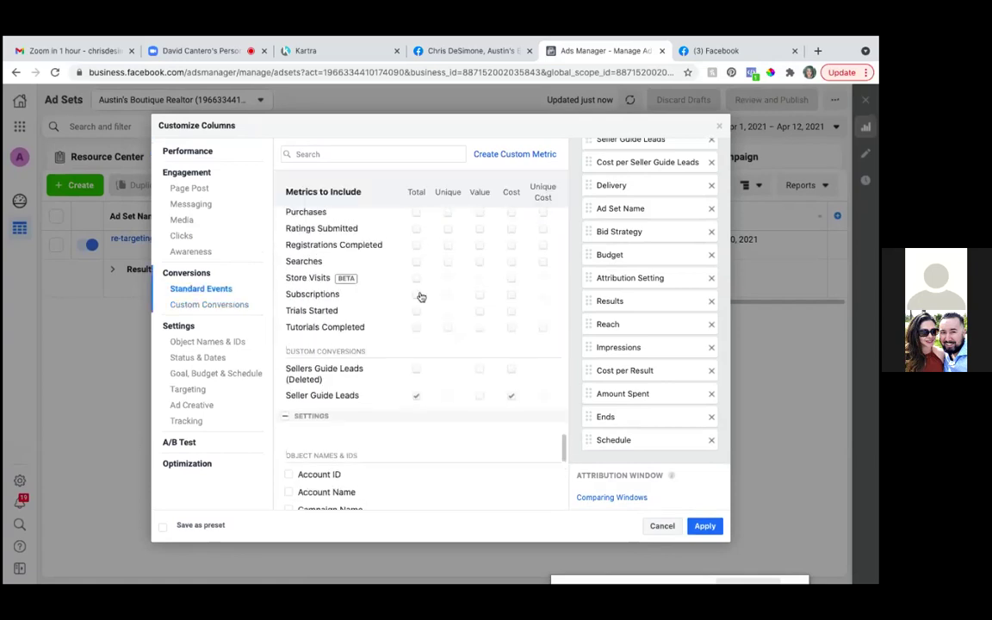
pyautogui.click(179, 238)
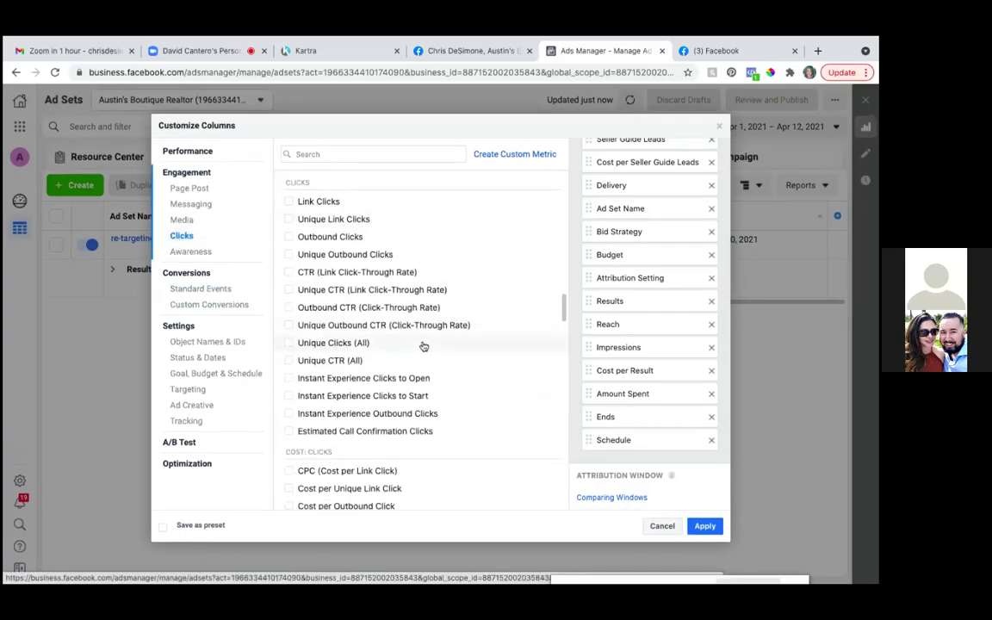
pyautogui.scroll(1, 422, 344)
pyautogui.scroll(15, 422, 345)
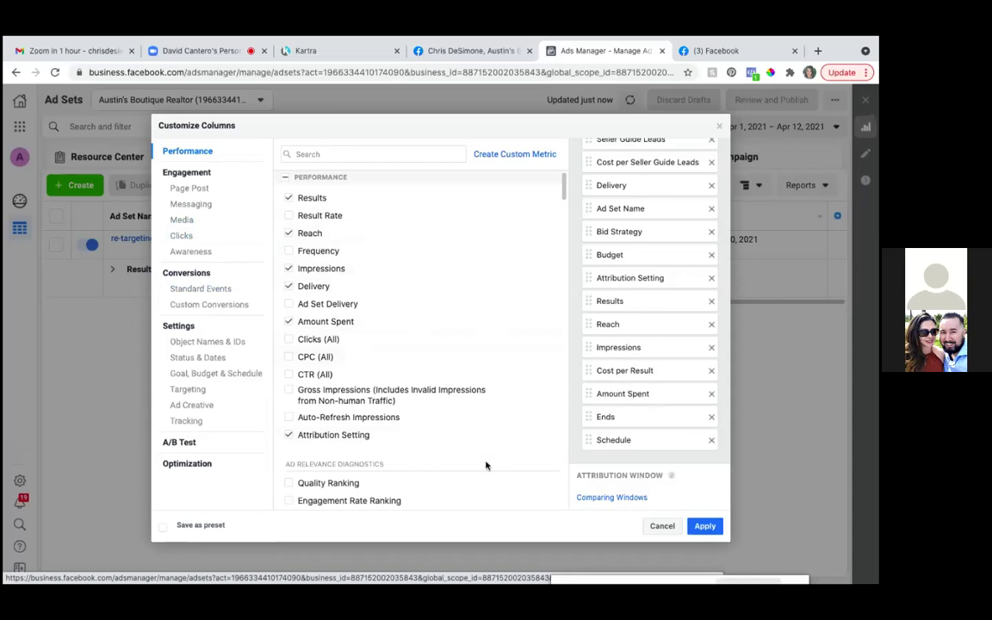
pyautogui.scroll(-3, 471, 439)
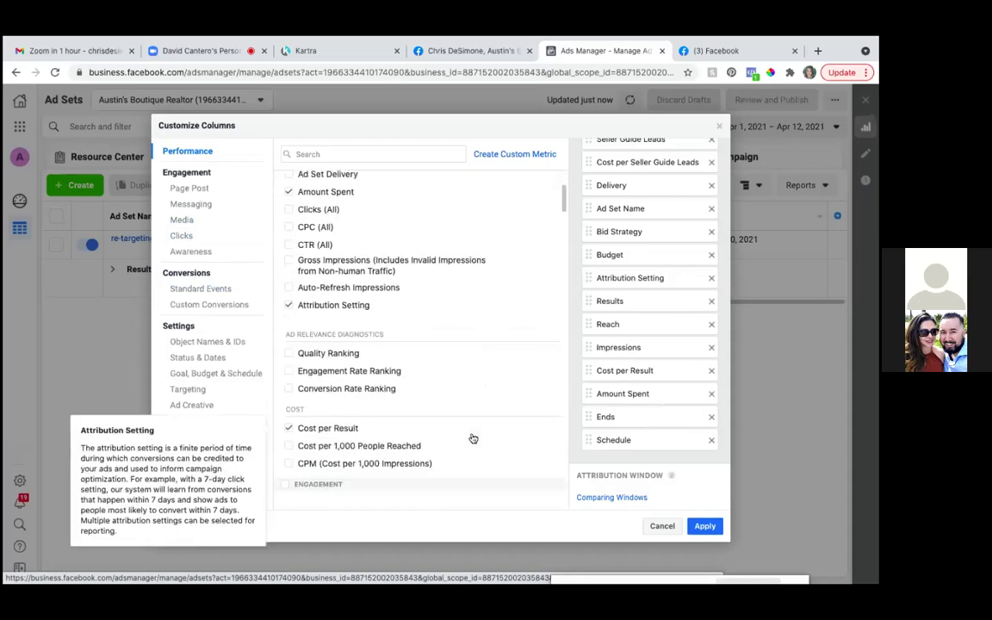
pyautogui.scroll(-2, 472, 437)
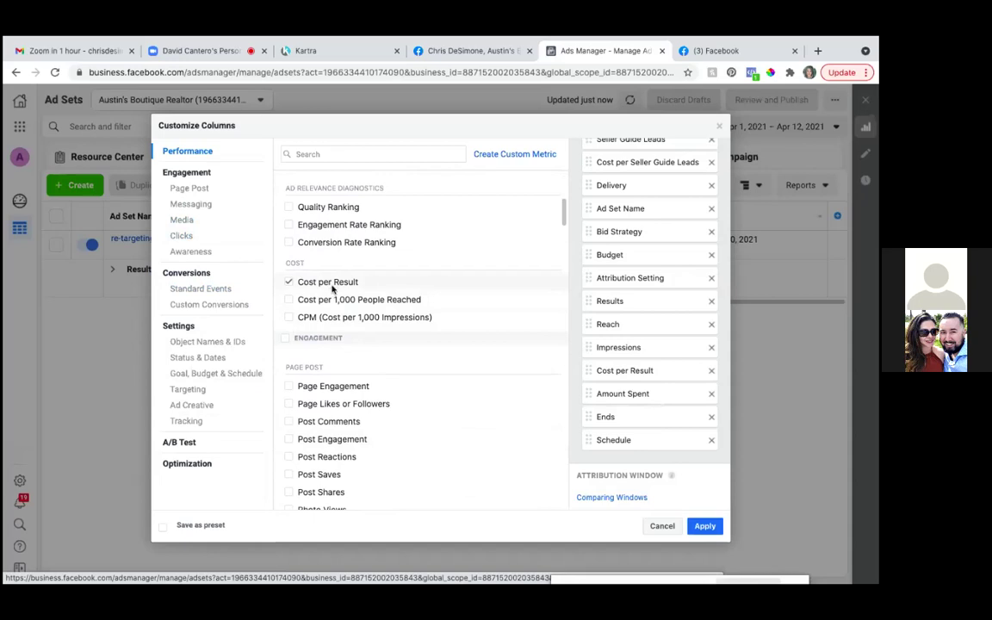
pyautogui.moveTo(332, 289)
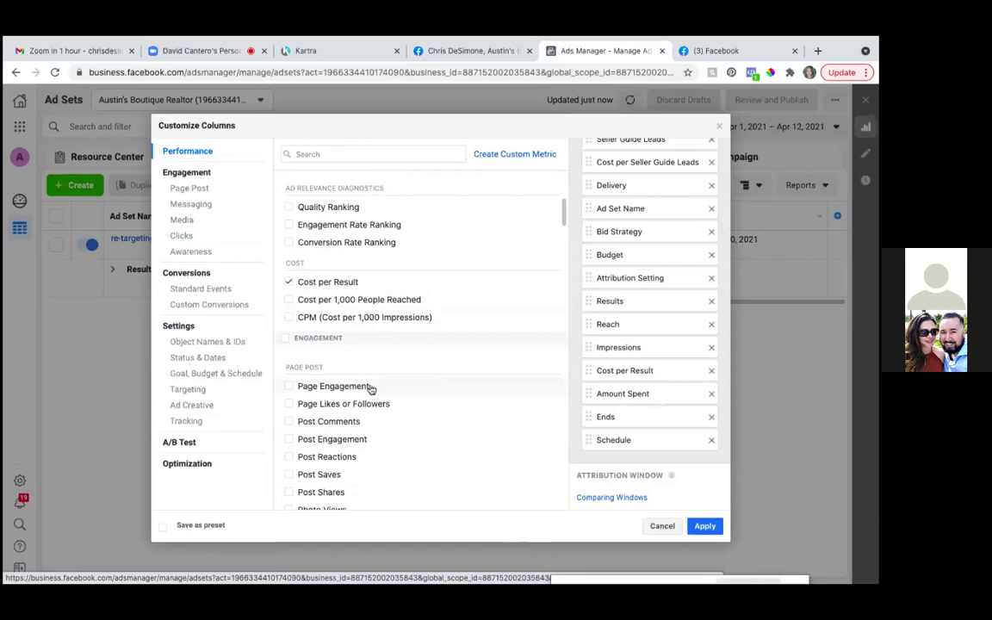
pyautogui.moveTo(288, 323)
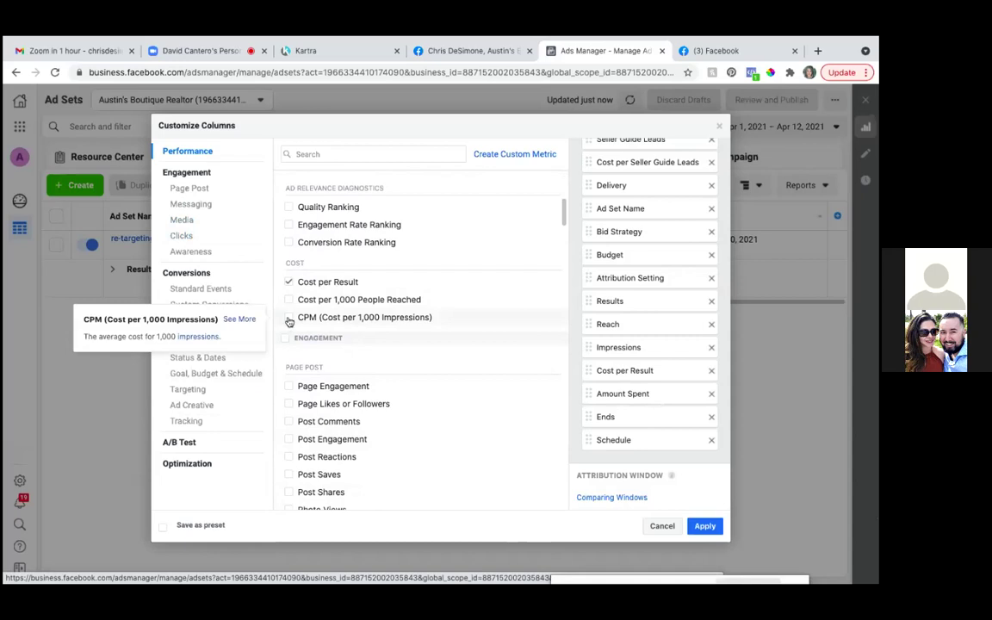
pyautogui.click(290, 318)
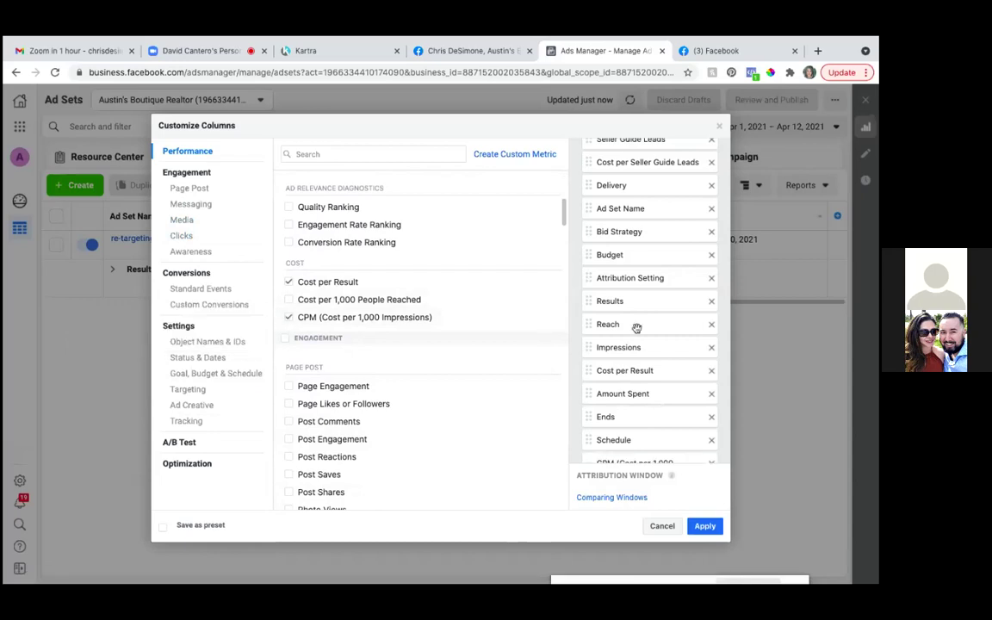
pyautogui.scroll(-1, 654, 332)
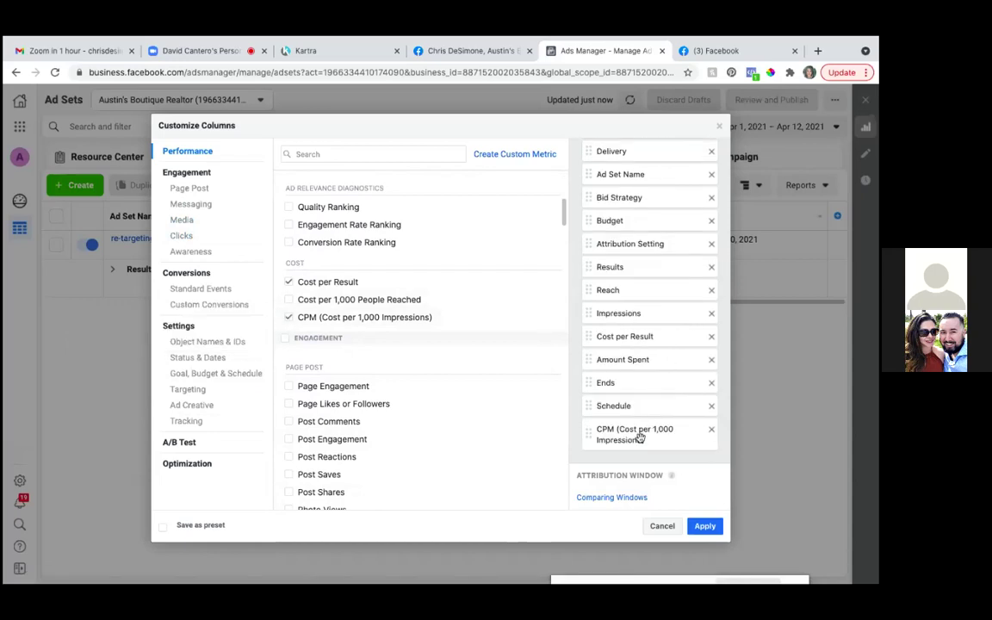
pyautogui.moveTo(642, 435); pyautogui.dragTo(637, 210)
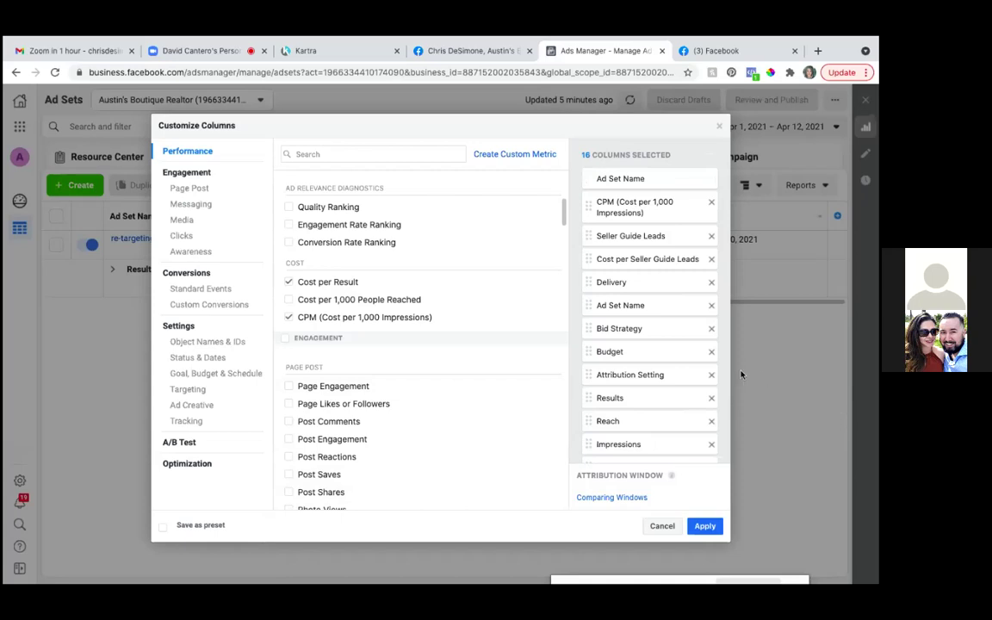
# - Under Engagement > Clicks, add Link Clicks and CTR (Link Click-Through Rate) as columns
pyautogui.scroll(-2, 644, 391)
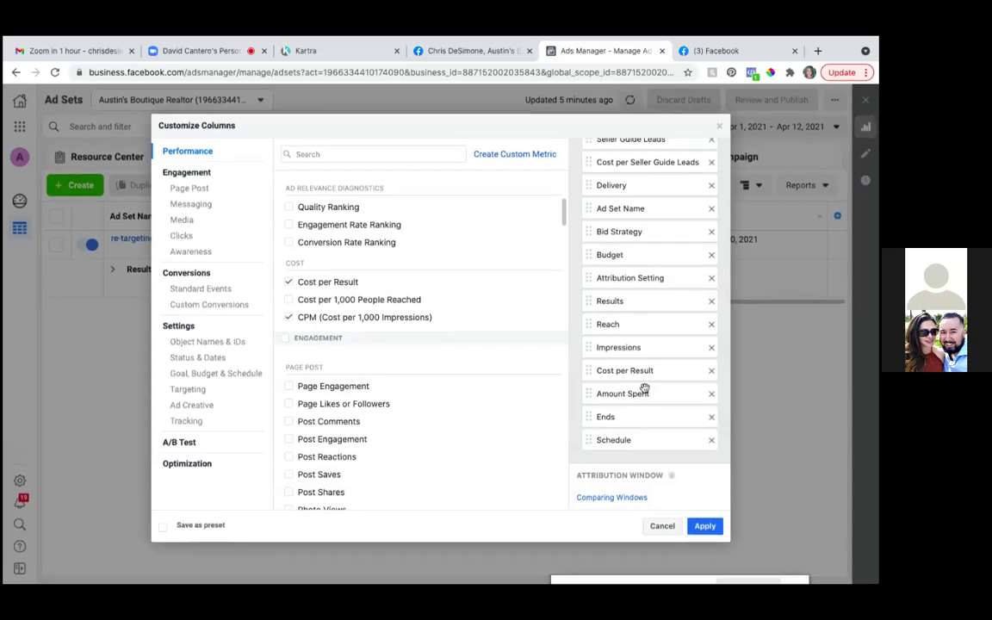
pyautogui.click(182, 236)
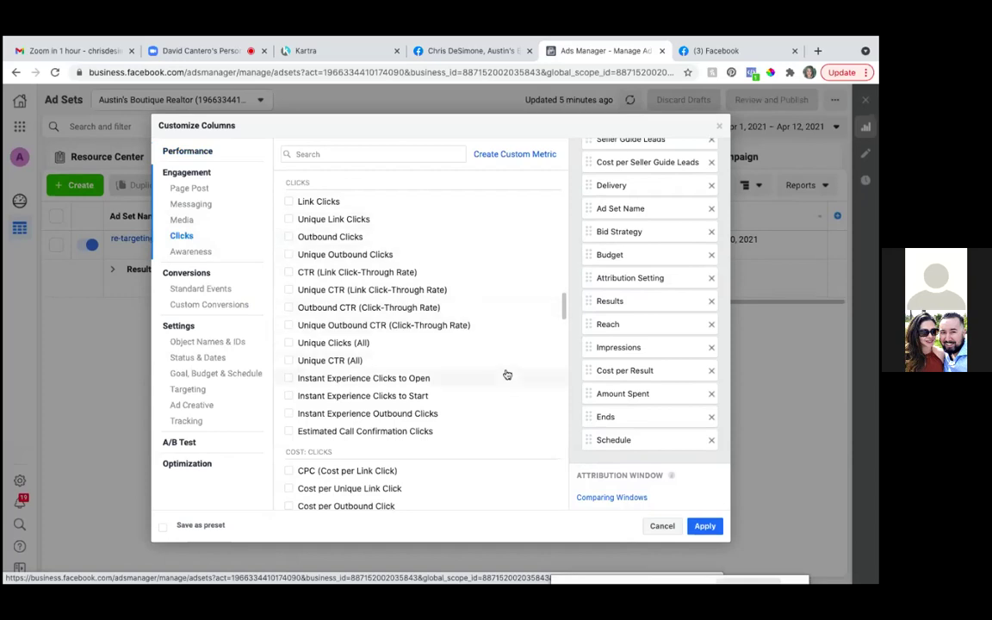
pyautogui.scroll(-1, 504, 374)
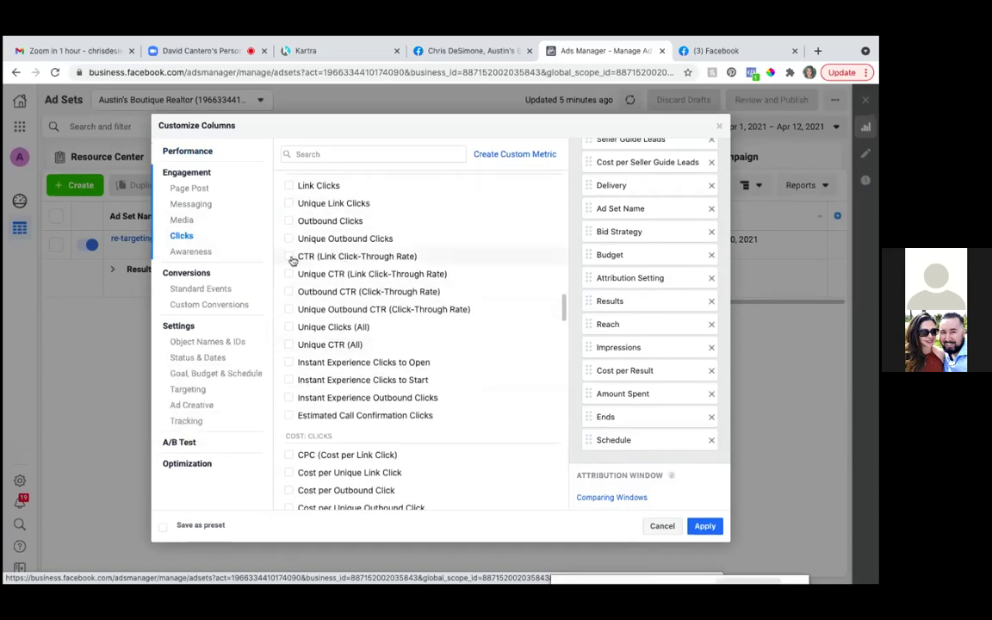
pyautogui.moveTo(286, 260)
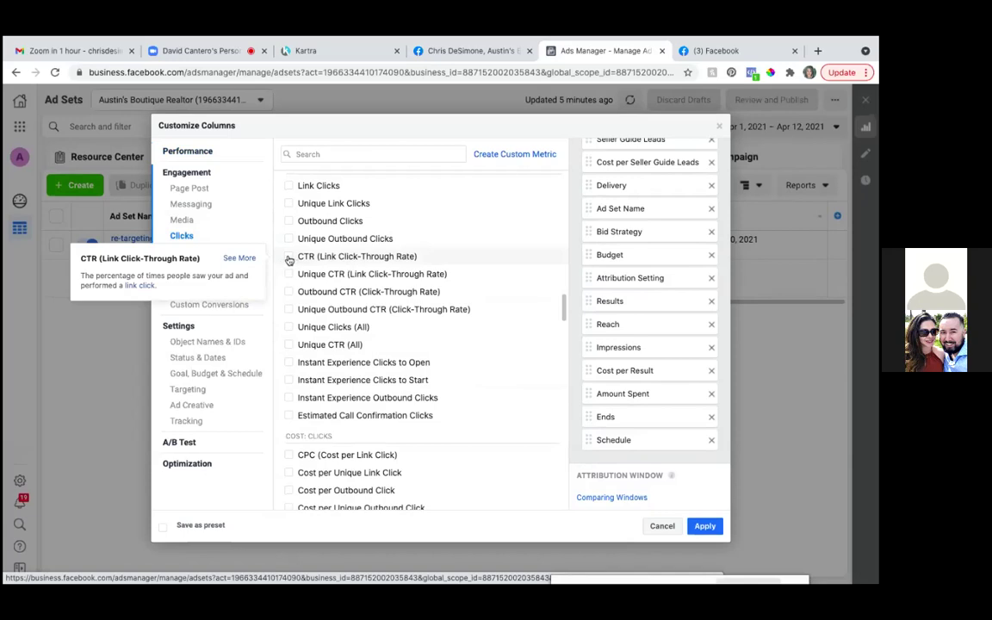
pyautogui.click(289, 186)
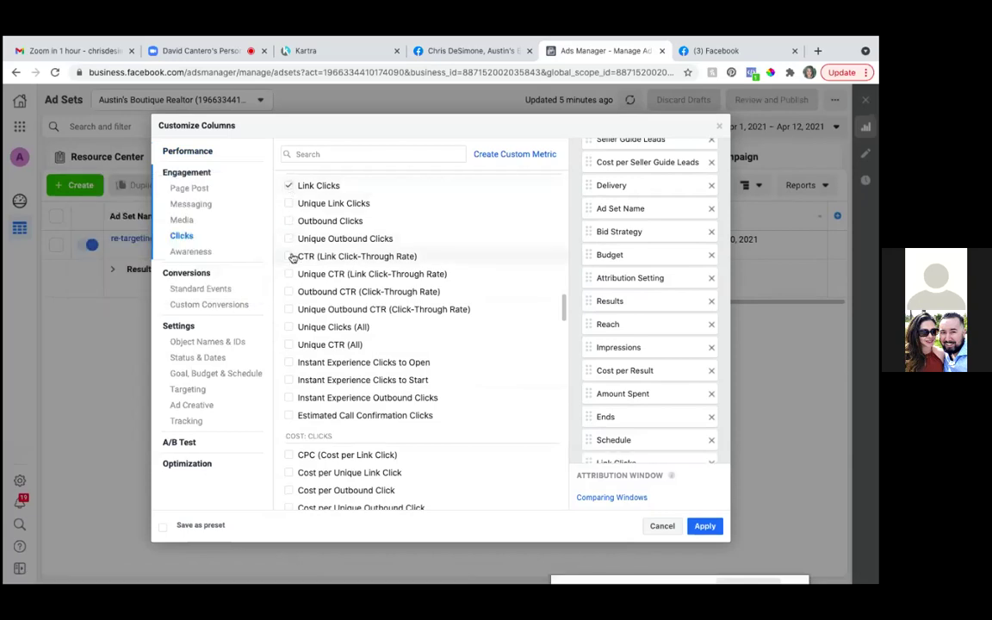
pyautogui.moveTo(289, 260)
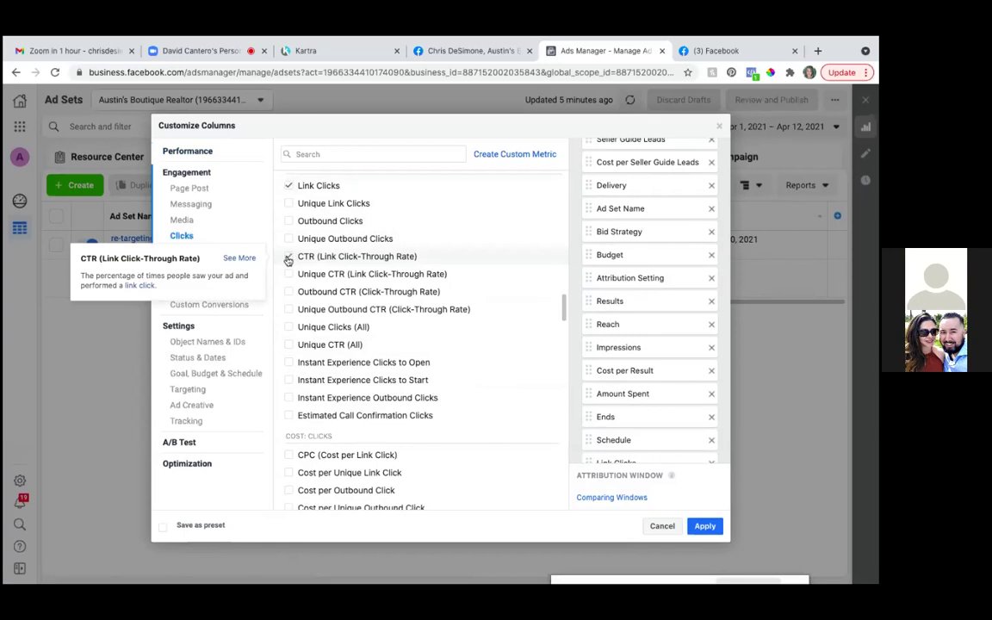
pyautogui.click(288, 256)
# - Reorder the columns so CTR and Link Clicks follow Ad Set Name, ahead of CPM
pyautogui.moveTo(529, 473)
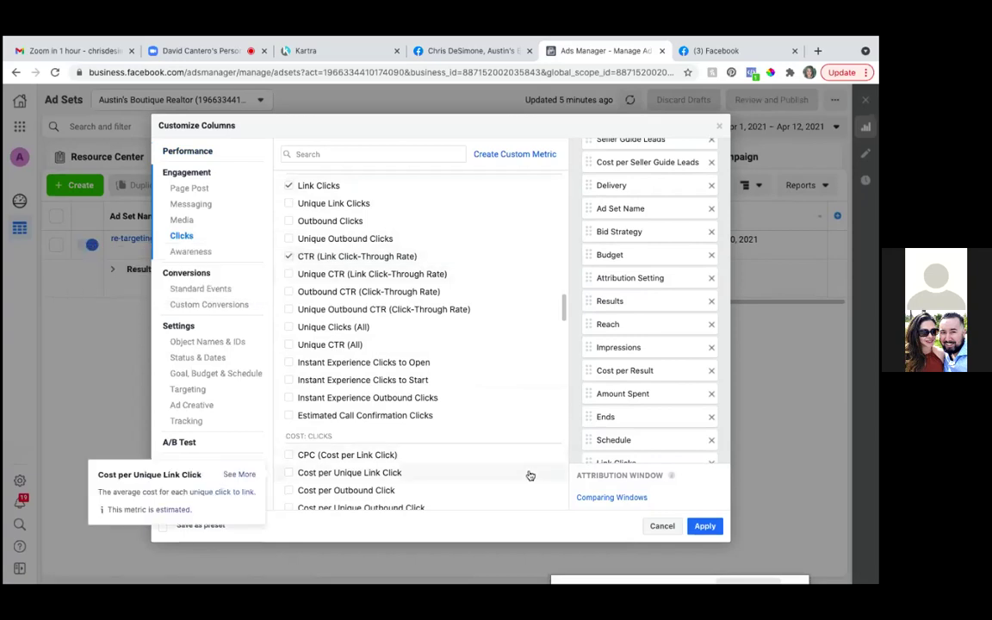
pyautogui.scroll(-2, 659, 388)
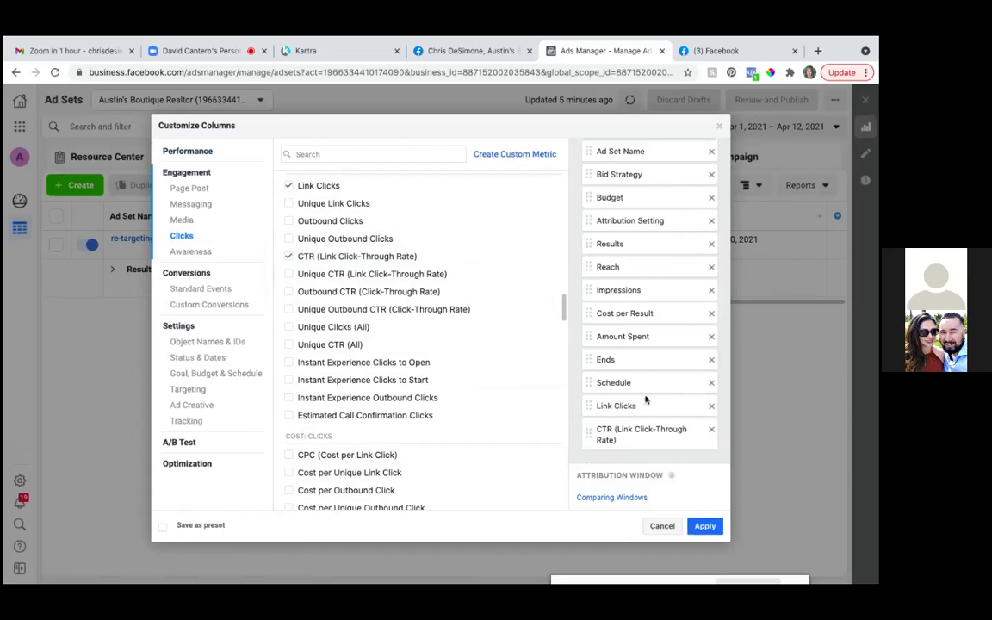
pyautogui.moveTo(631, 405); pyautogui.dragTo(630, 202)
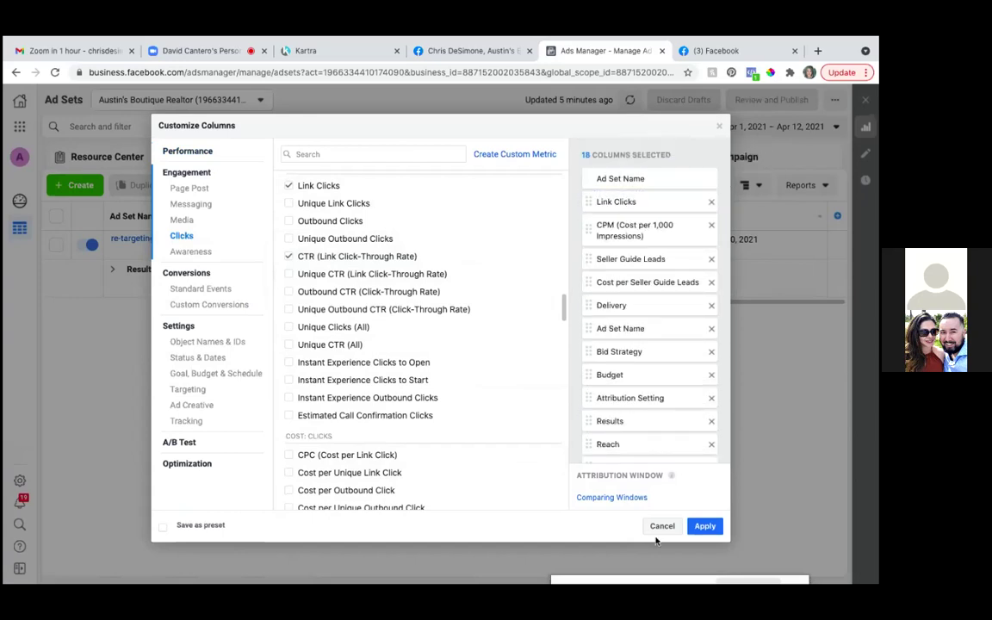
pyautogui.scroll(-3, 651, 371)
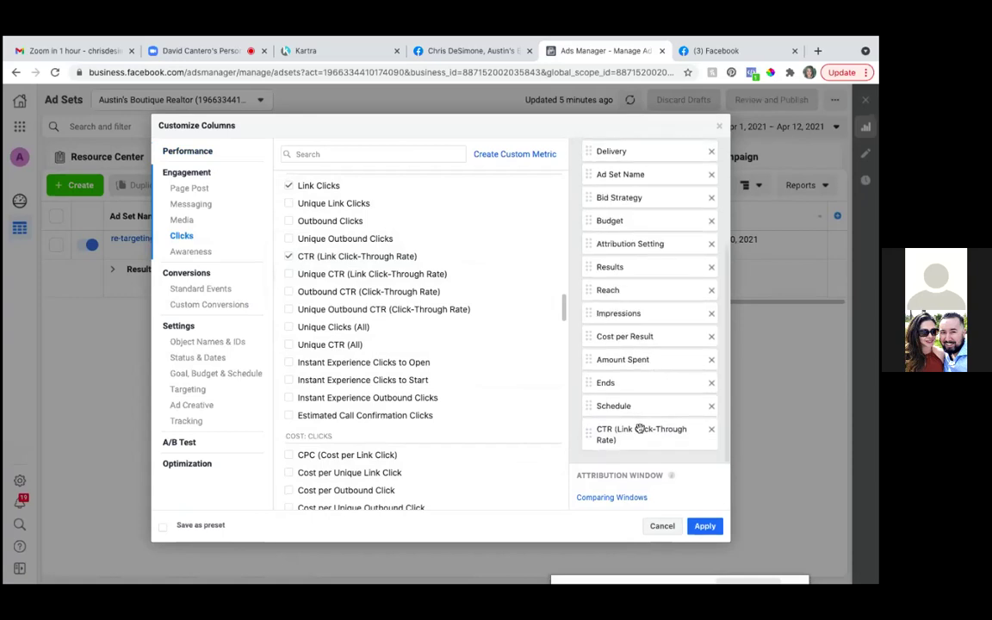
pyautogui.moveTo(633, 439); pyautogui.dragTo(633, 209)
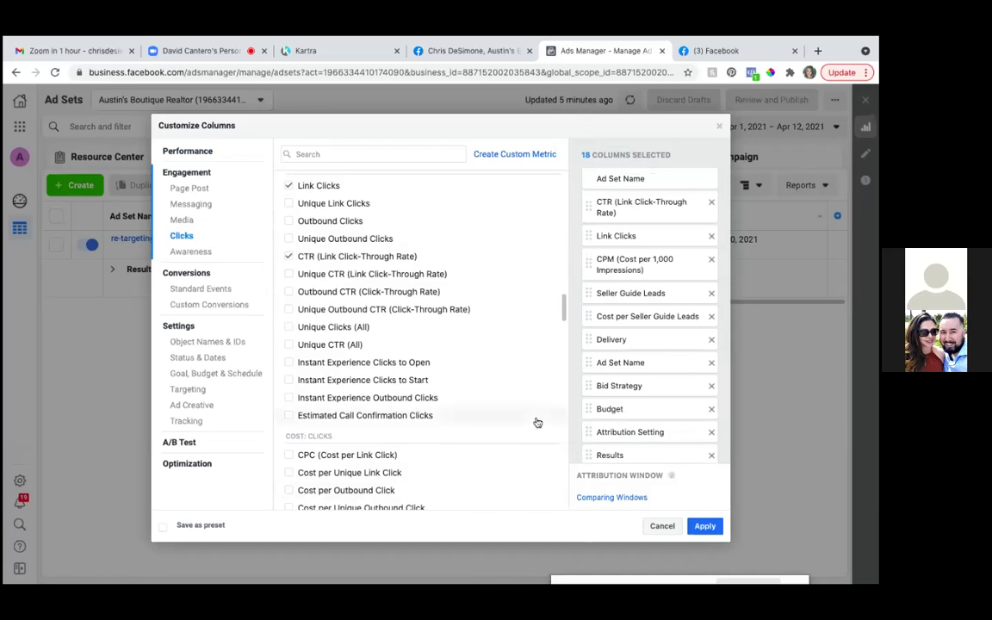
pyautogui.scroll(-5, 424, 379)
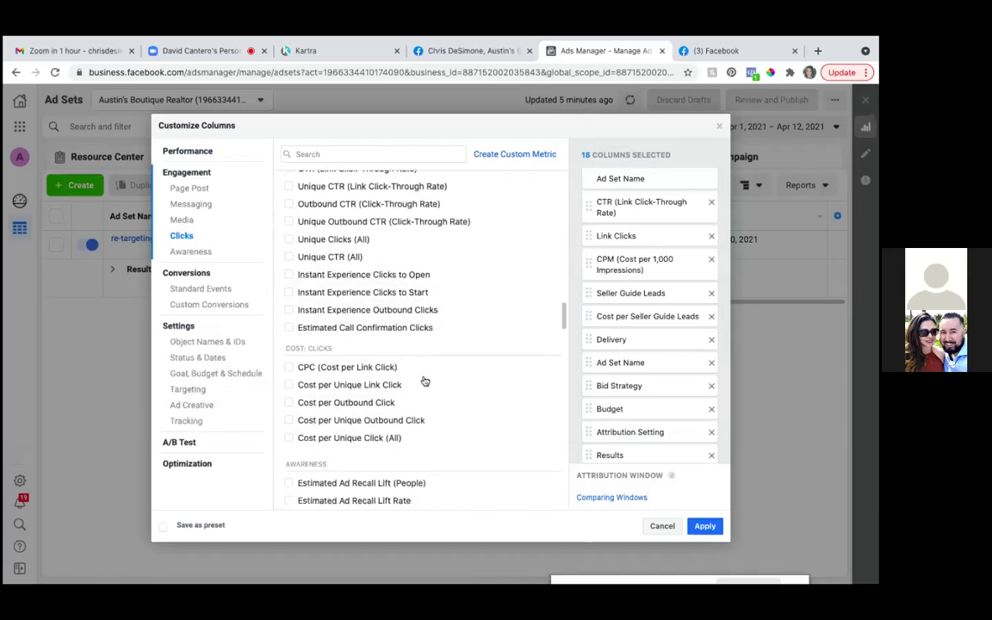
pyautogui.scroll(-4, 423, 380)
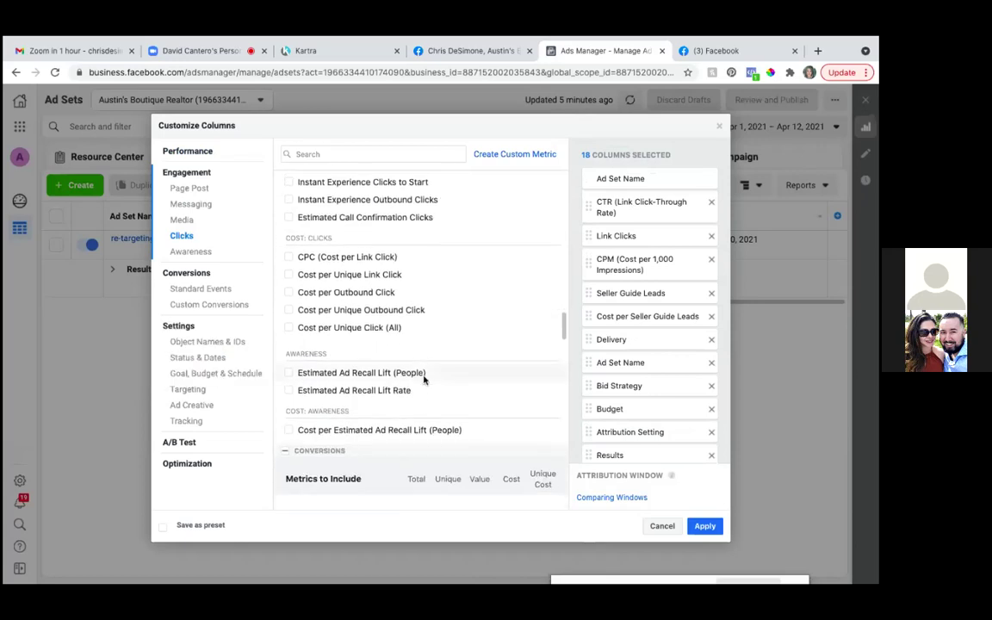
pyautogui.scroll(-8, 424, 380)
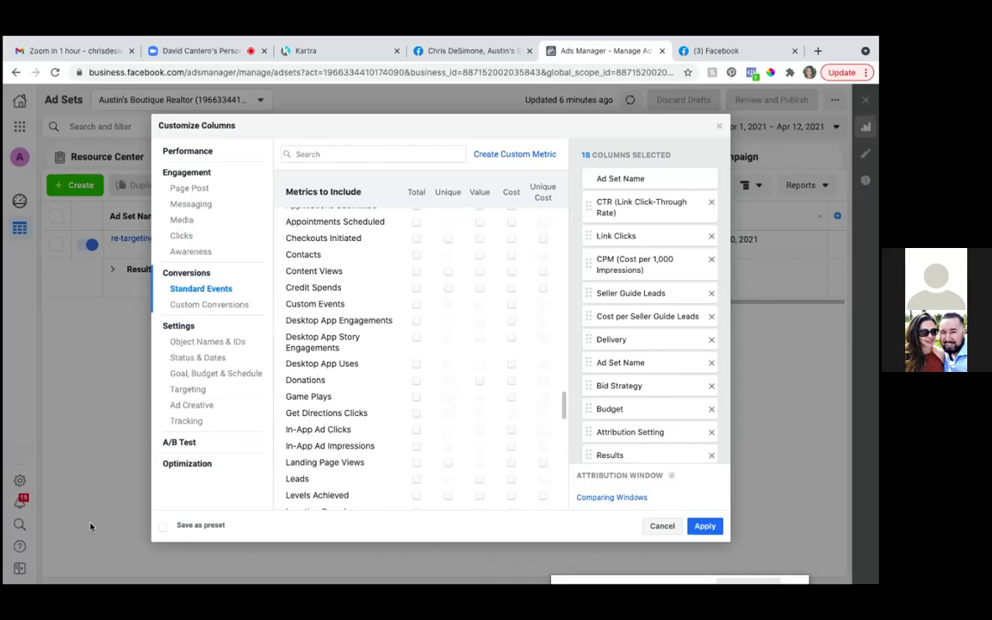
# - Save the 18 columns as preset 'Seller Guide Traffic Campaign' and apply them
pyautogui.click(163, 531)
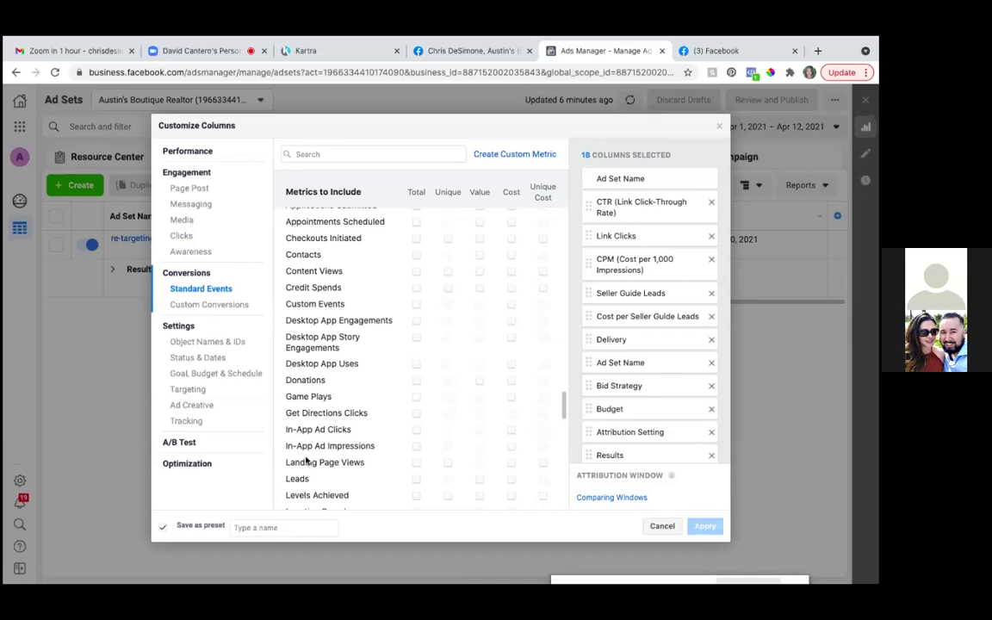
pyautogui.click(246, 526)
pyautogui.write('Sel')
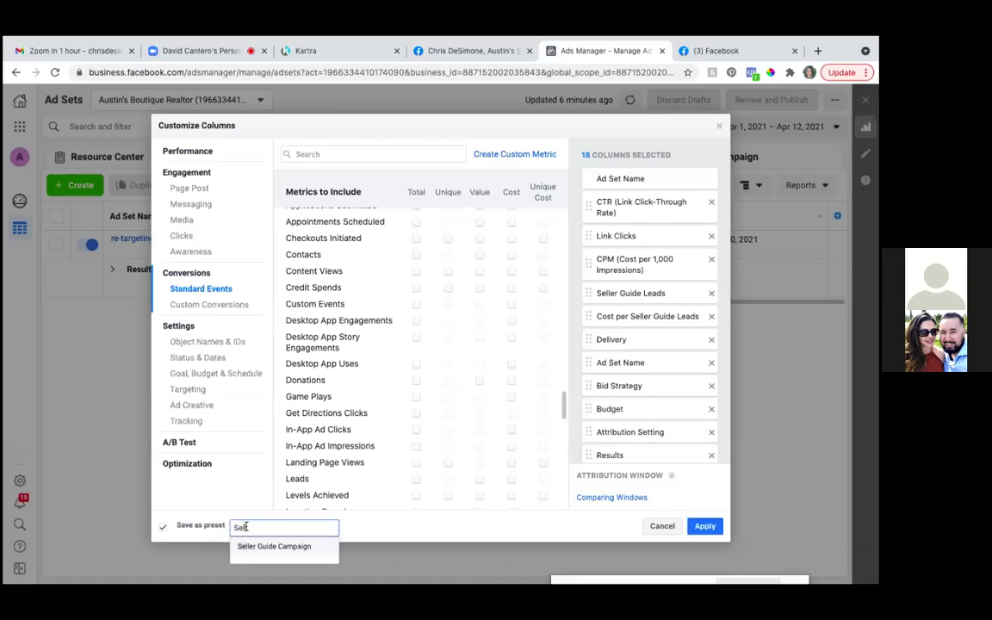
pyautogui.write('ler Guide Tr')
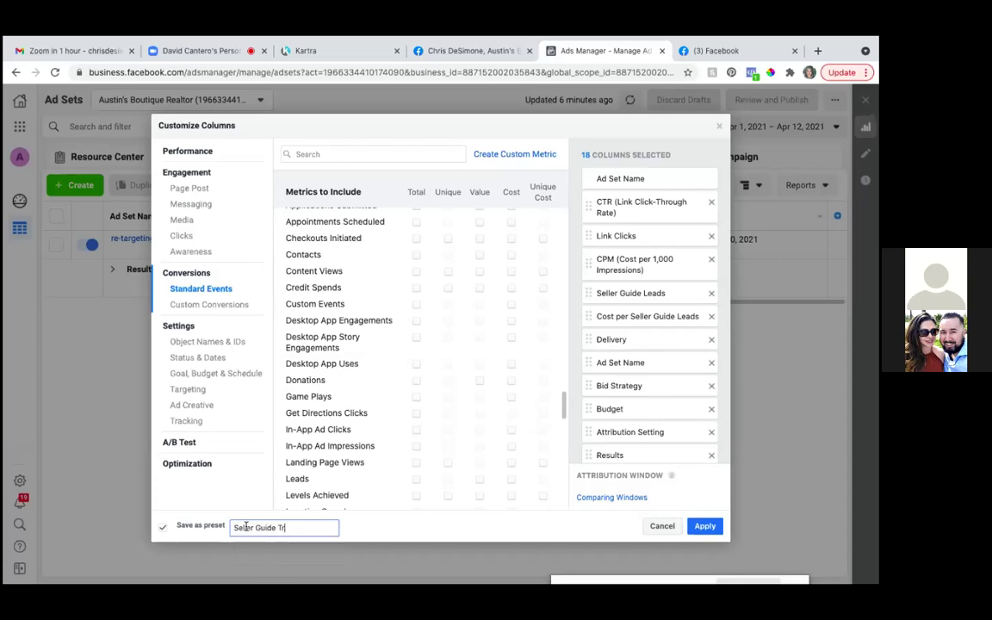
pyautogui.write('affic Campaign')
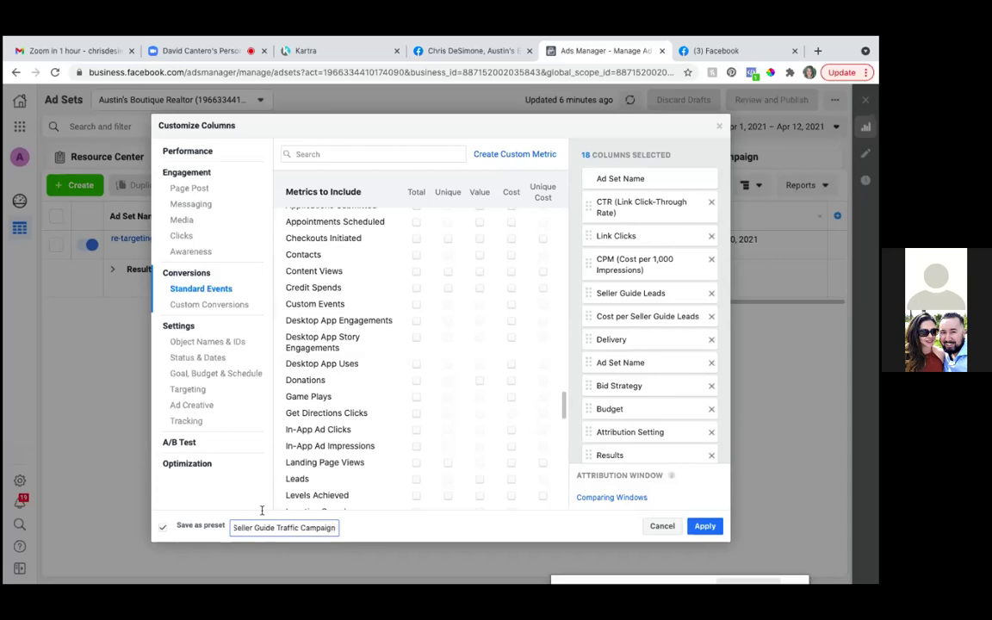
pyautogui.click(703, 529)
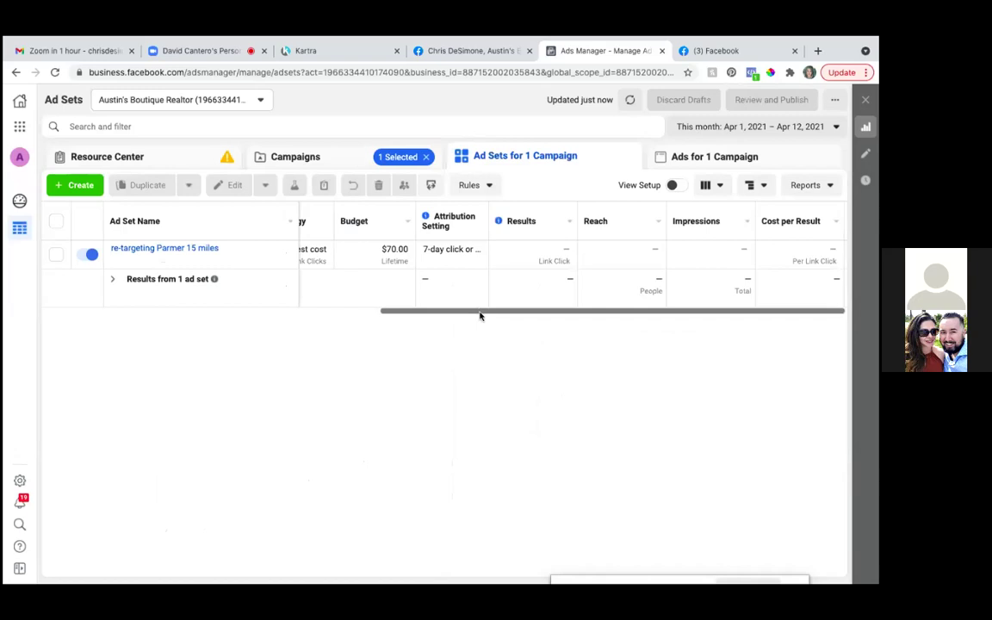
# - Confirm in the Columns dropdown that the Seller Guide Traffic Campaign preset is active
pyautogui.moveTo(480, 315); pyautogui.dragTo(516, 313)
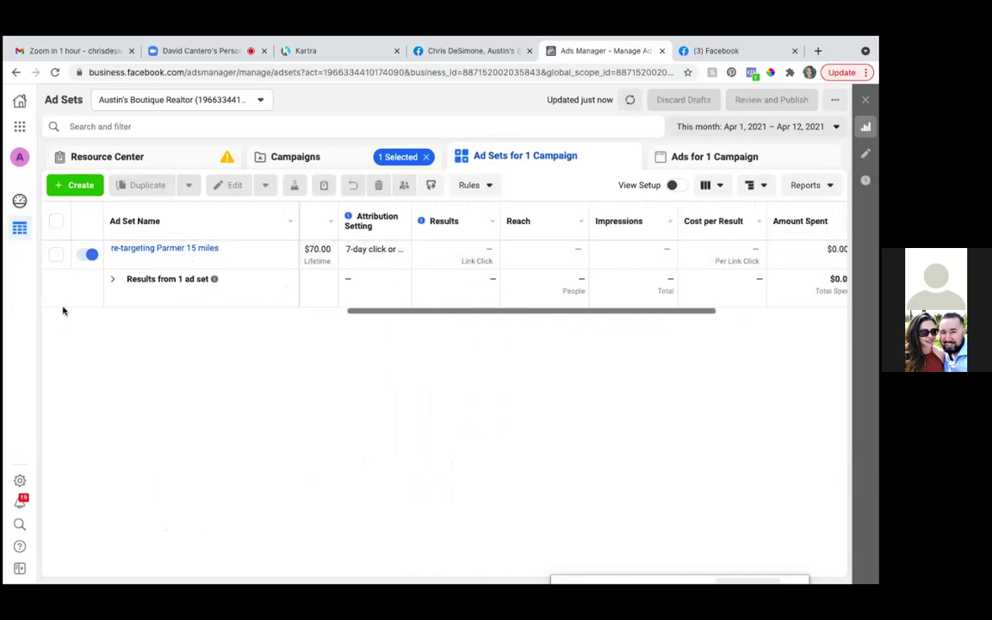
pyautogui.click(721, 189)
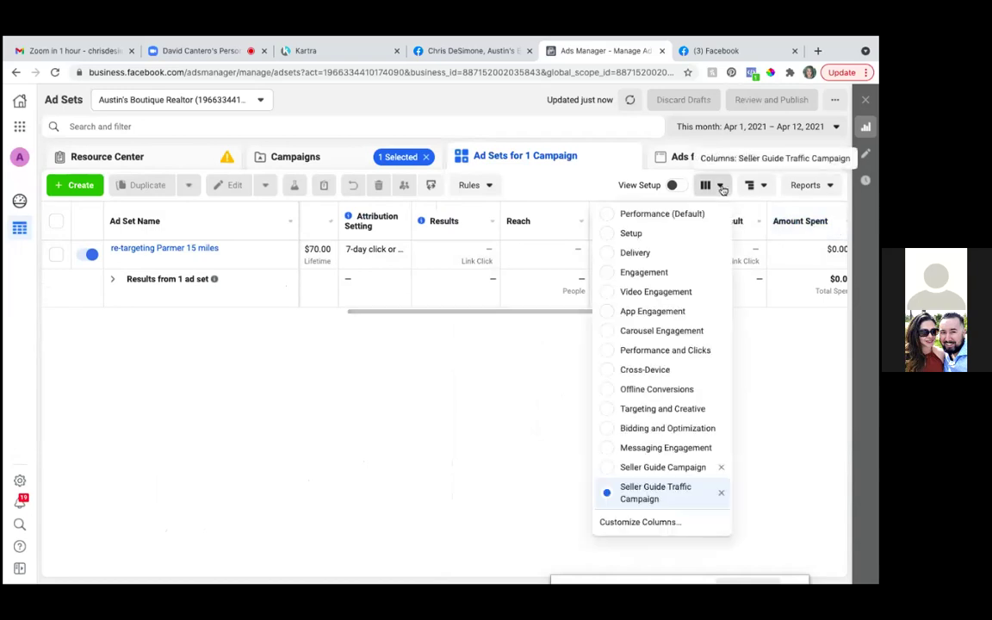
pyautogui.scroll(-2, 666, 414)
pyautogui.scroll(-1, 666, 414)
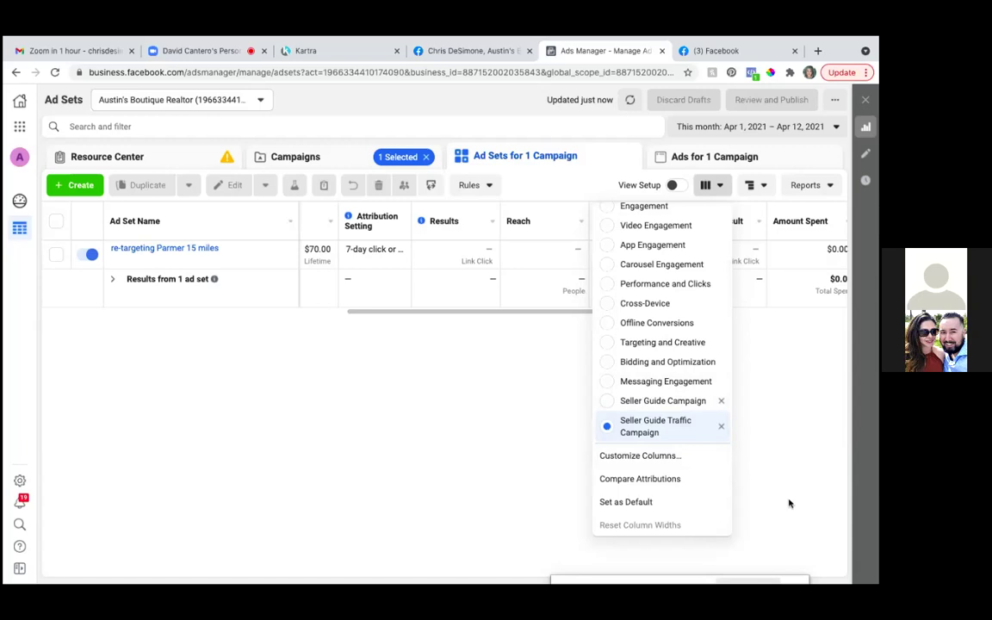
pyautogui.click(293, 403)
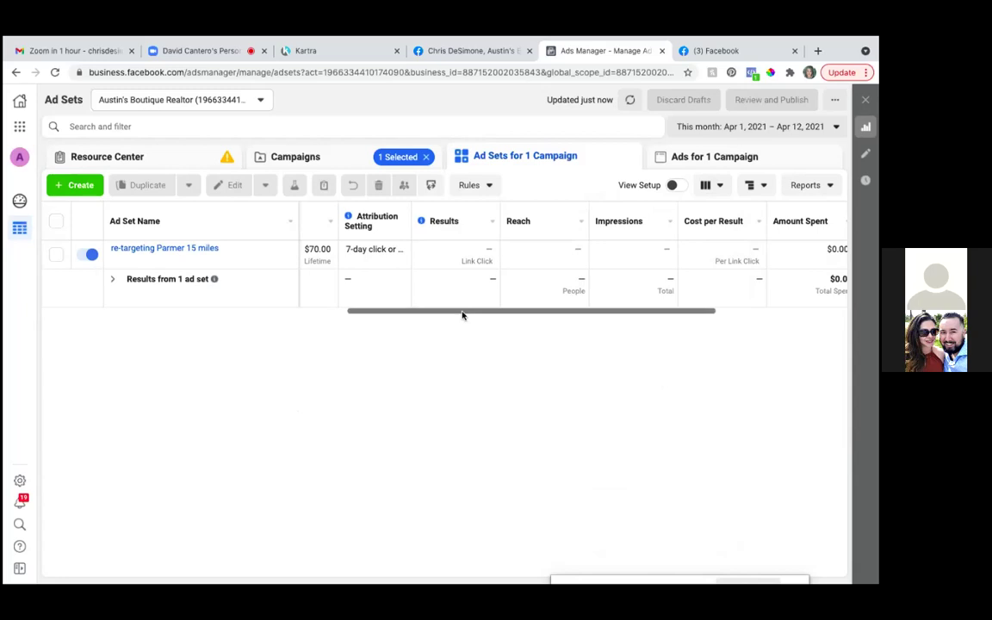
# - Scroll across the Ad Sets table, then switch to Kartra's Pages overview
pyautogui.moveTo(468, 314); pyautogui.dragTo(593, 317)
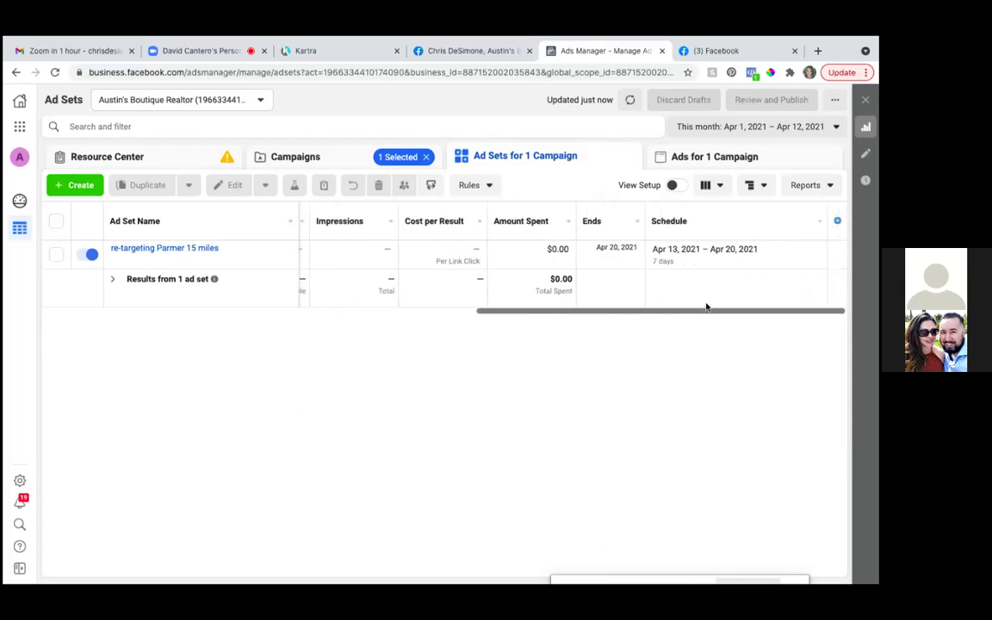
pyautogui.moveTo(713, 312); pyautogui.dragTo(662, 310)
pyautogui.click(332, 51)
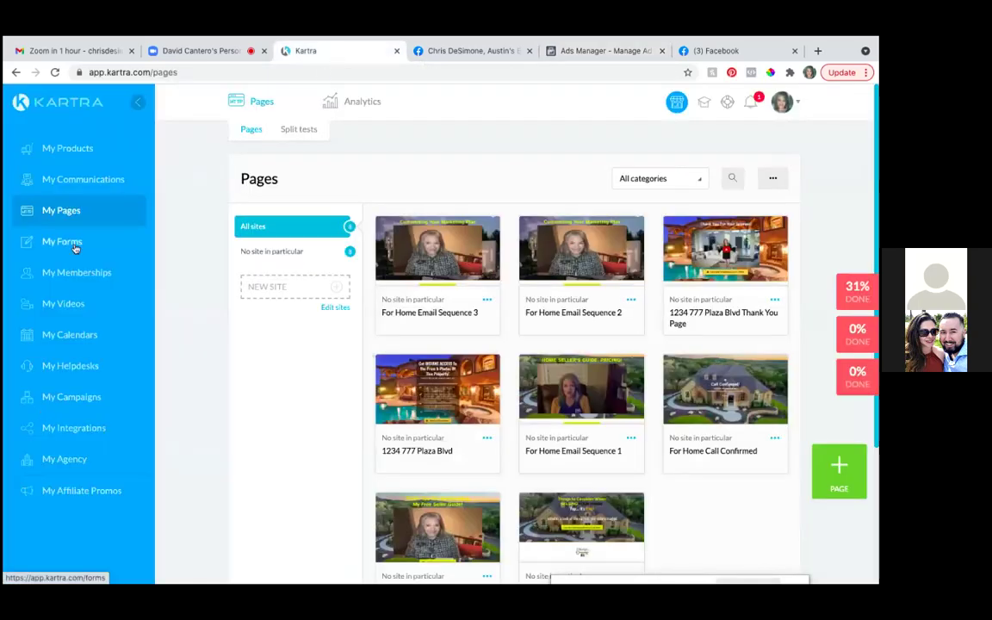